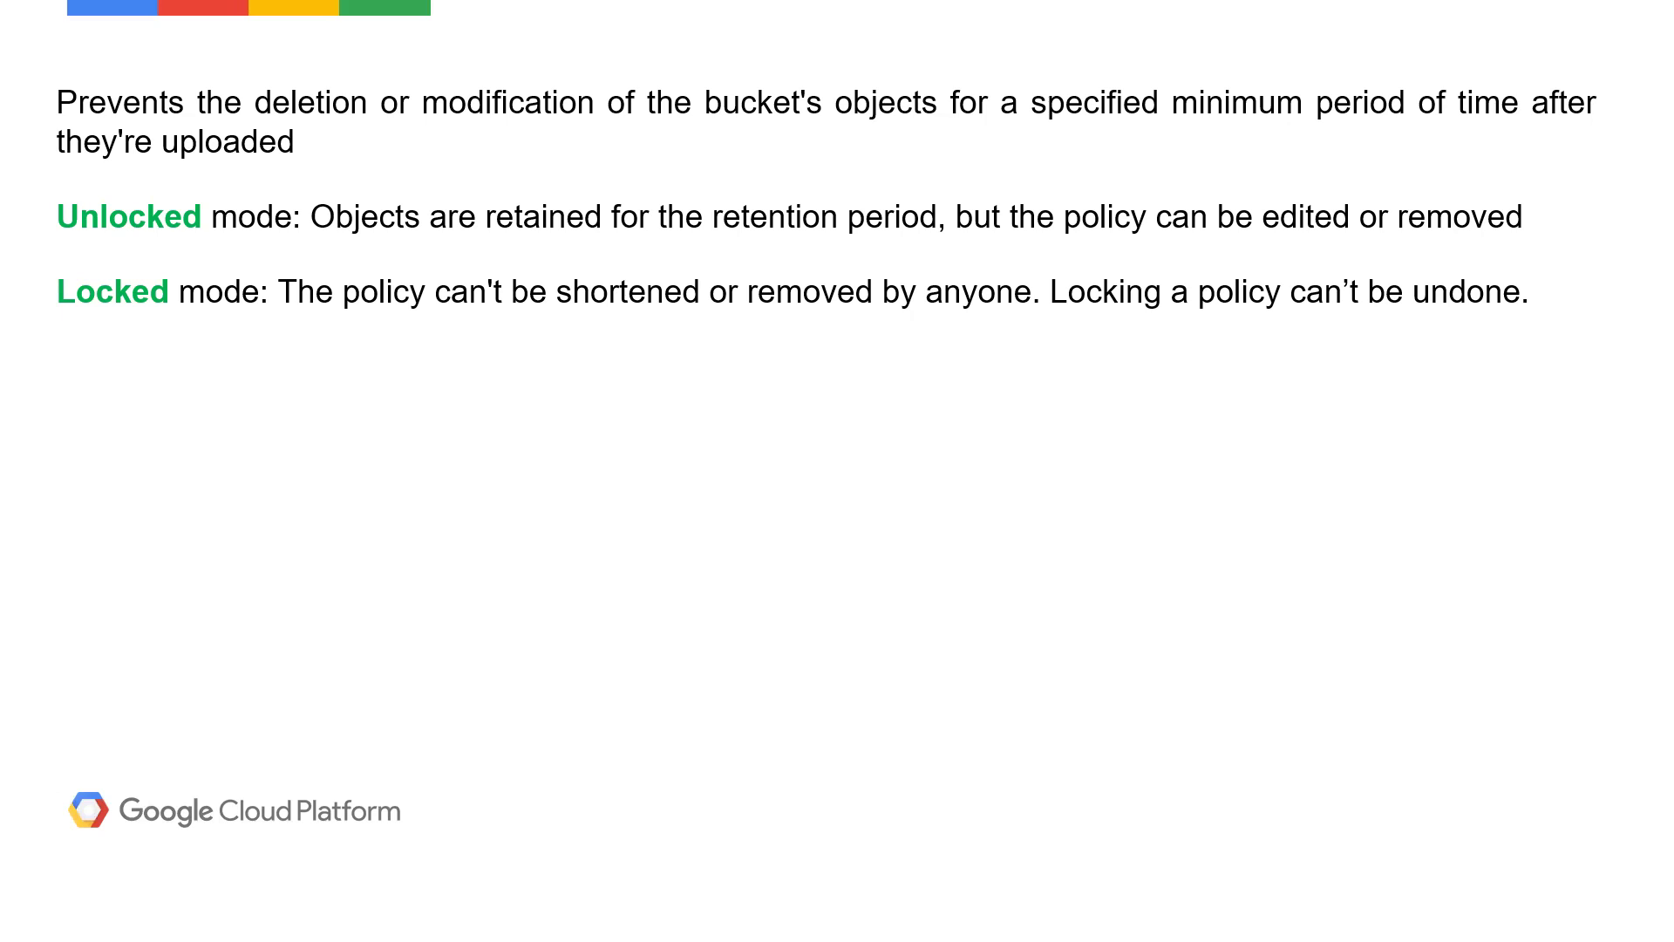
- Switch from the slideshow to the Cloud Storage console in Chrome and open the protection settings of the splendid-timer-404113-static bucket
{"action": "key", "text": "Escape"}
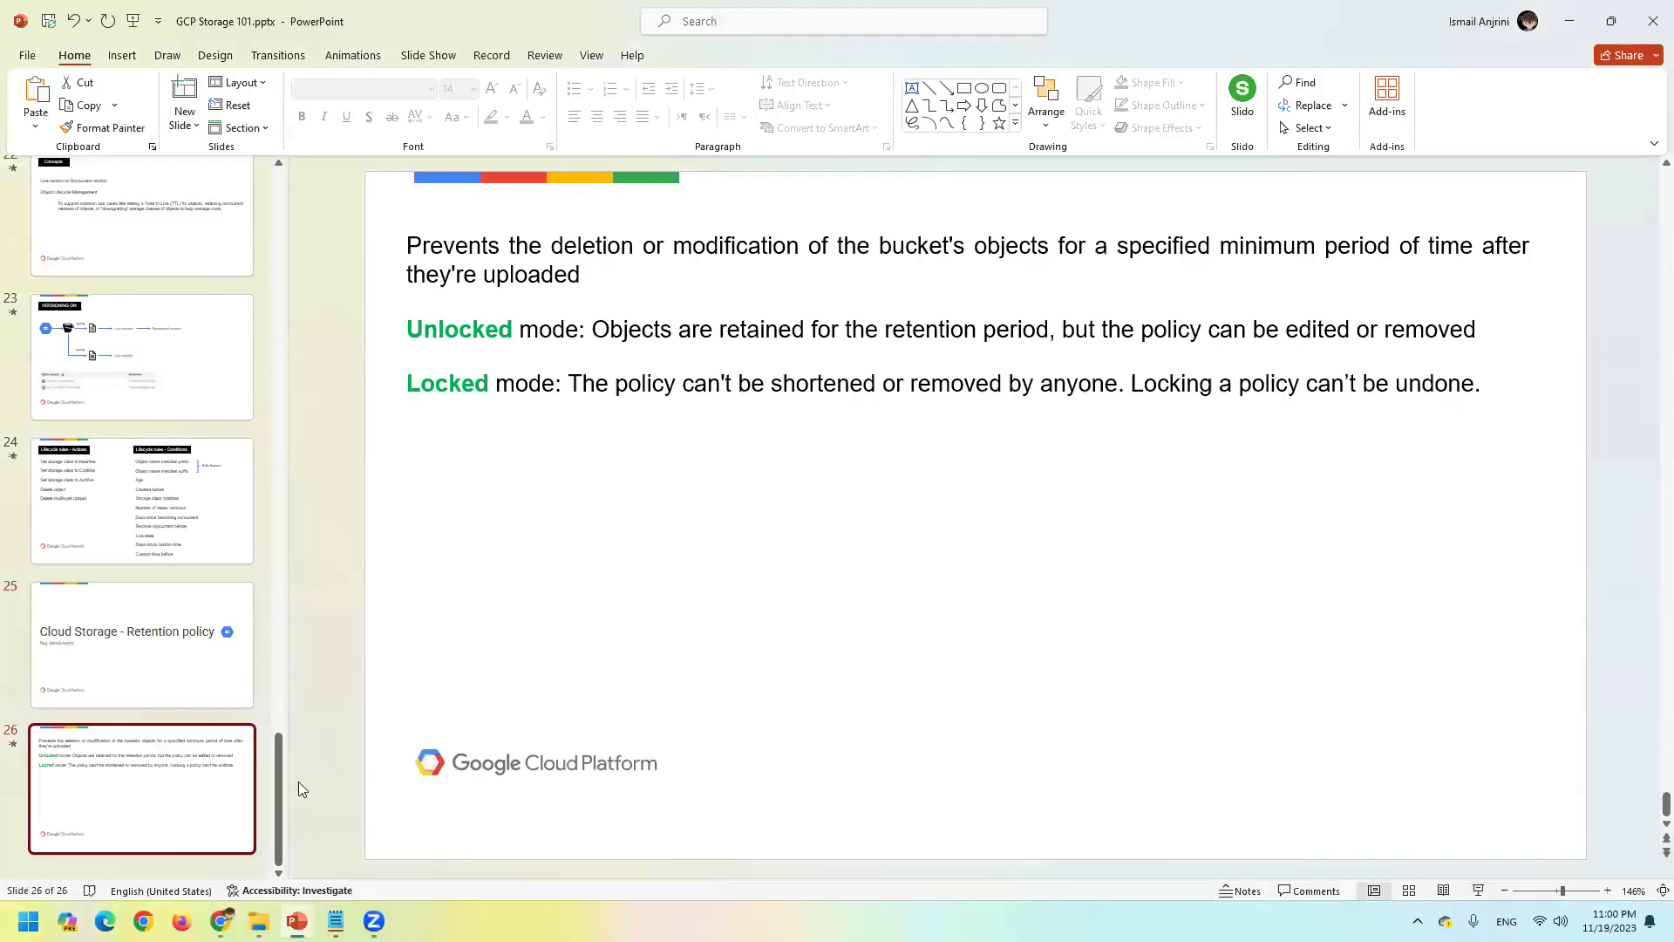
{"action": "left_click", "coordinate": [221, 920]}
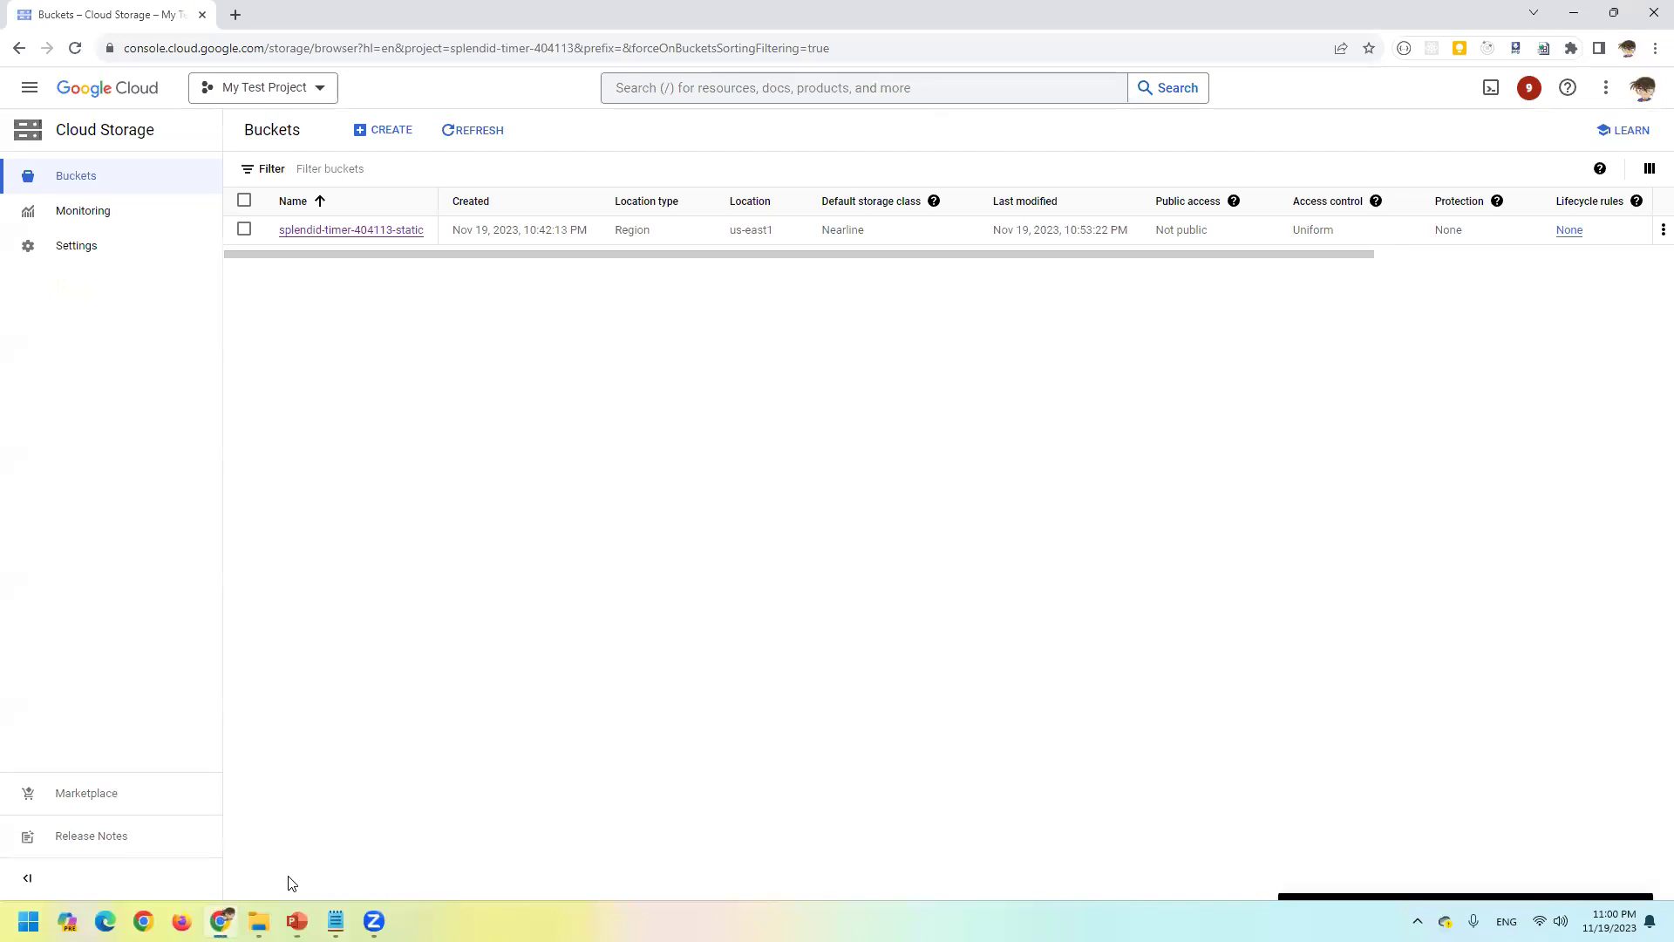
{"action": "left_click", "coordinate": [359, 230]}
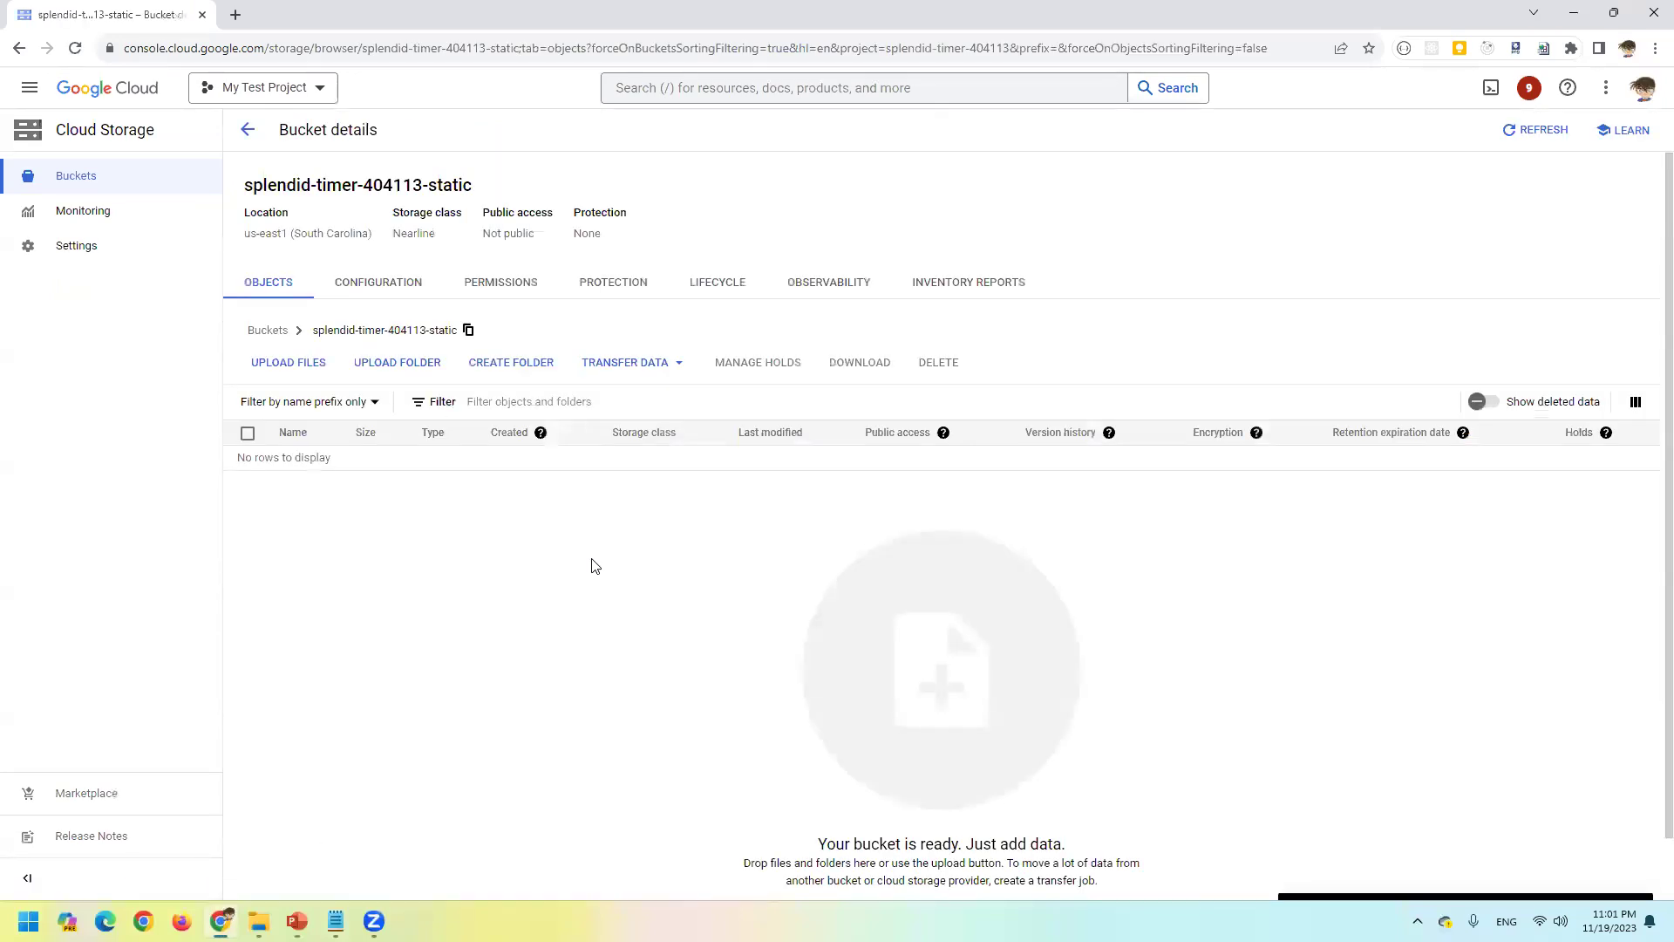
{"action": "left_click", "coordinate": [613, 281]}
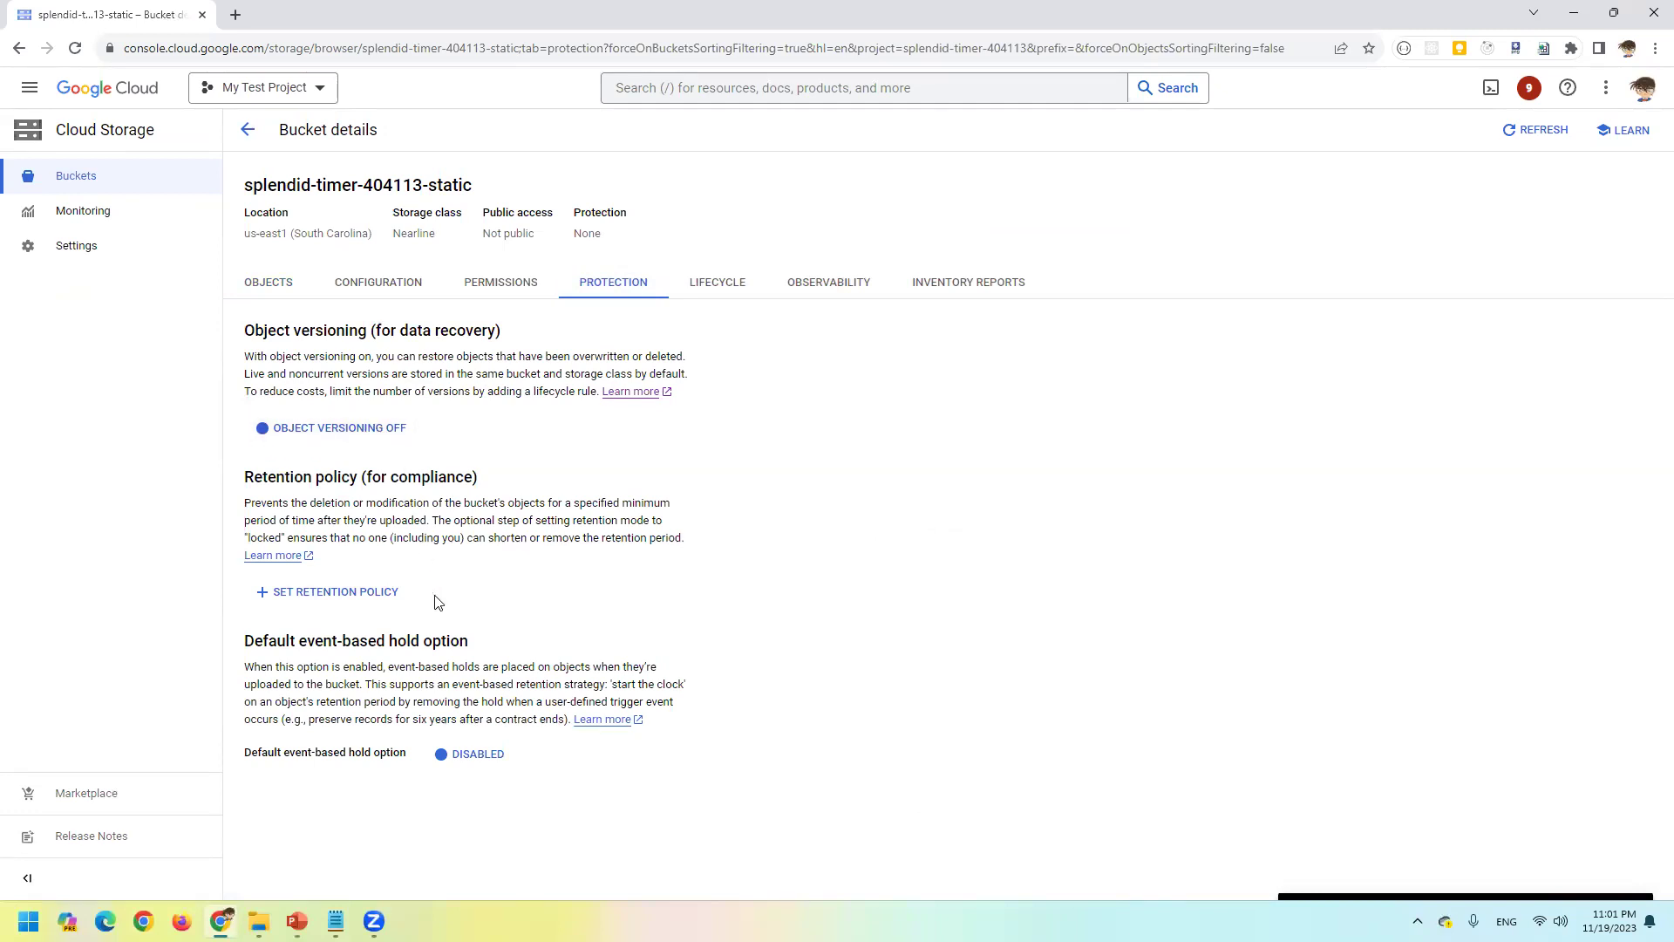
- Set a retention policy on the bucket with a retention period of 20 seconds, and check its retention mode
{"action": "left_click", "coordinate": [375, 591]}
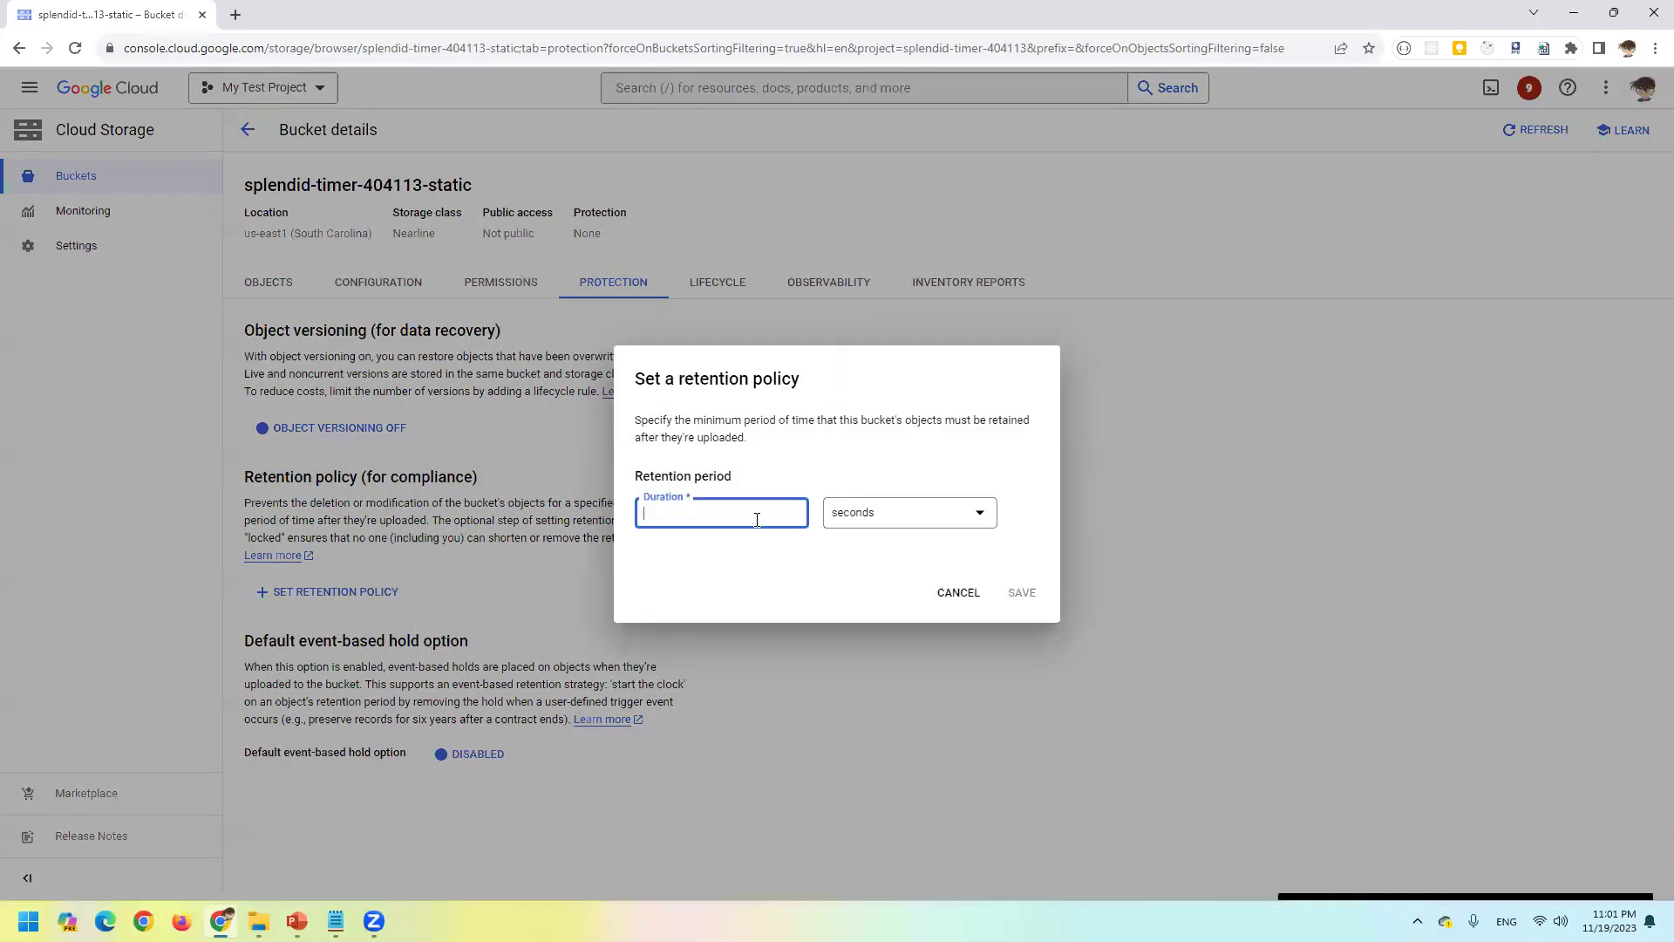
{"action": "left_click", "coordinate": [910, 507]}
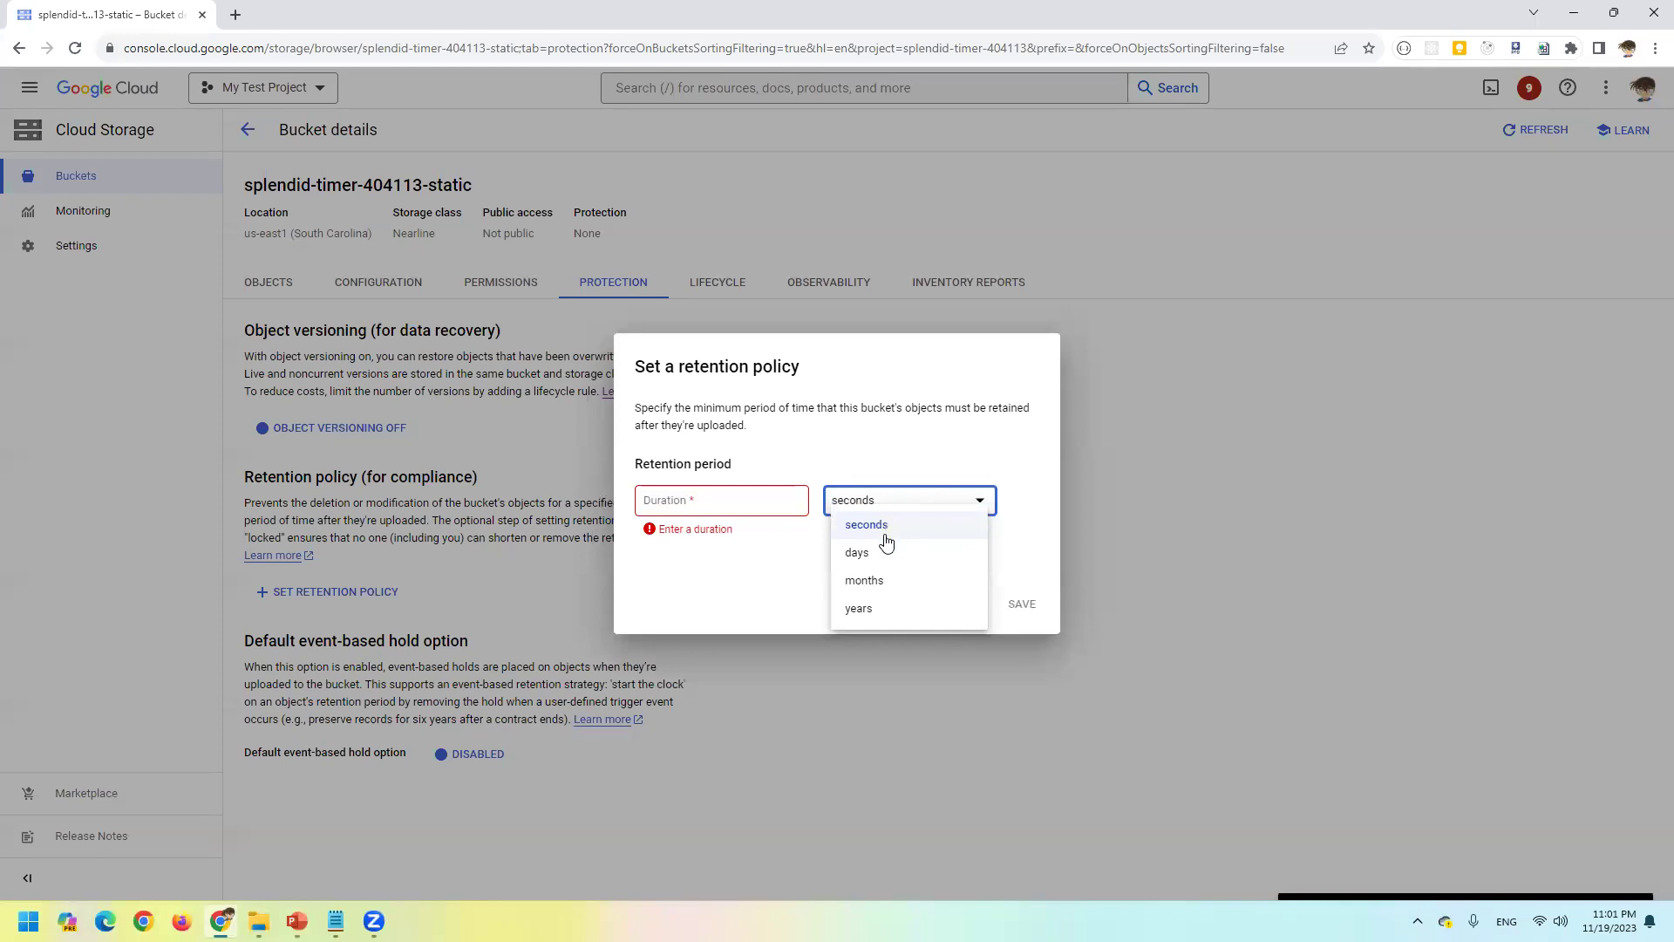
{"action": "left_click", "coordinate": [743, 588]}
{"action": "left_click", "coordinate": [721, 512]}
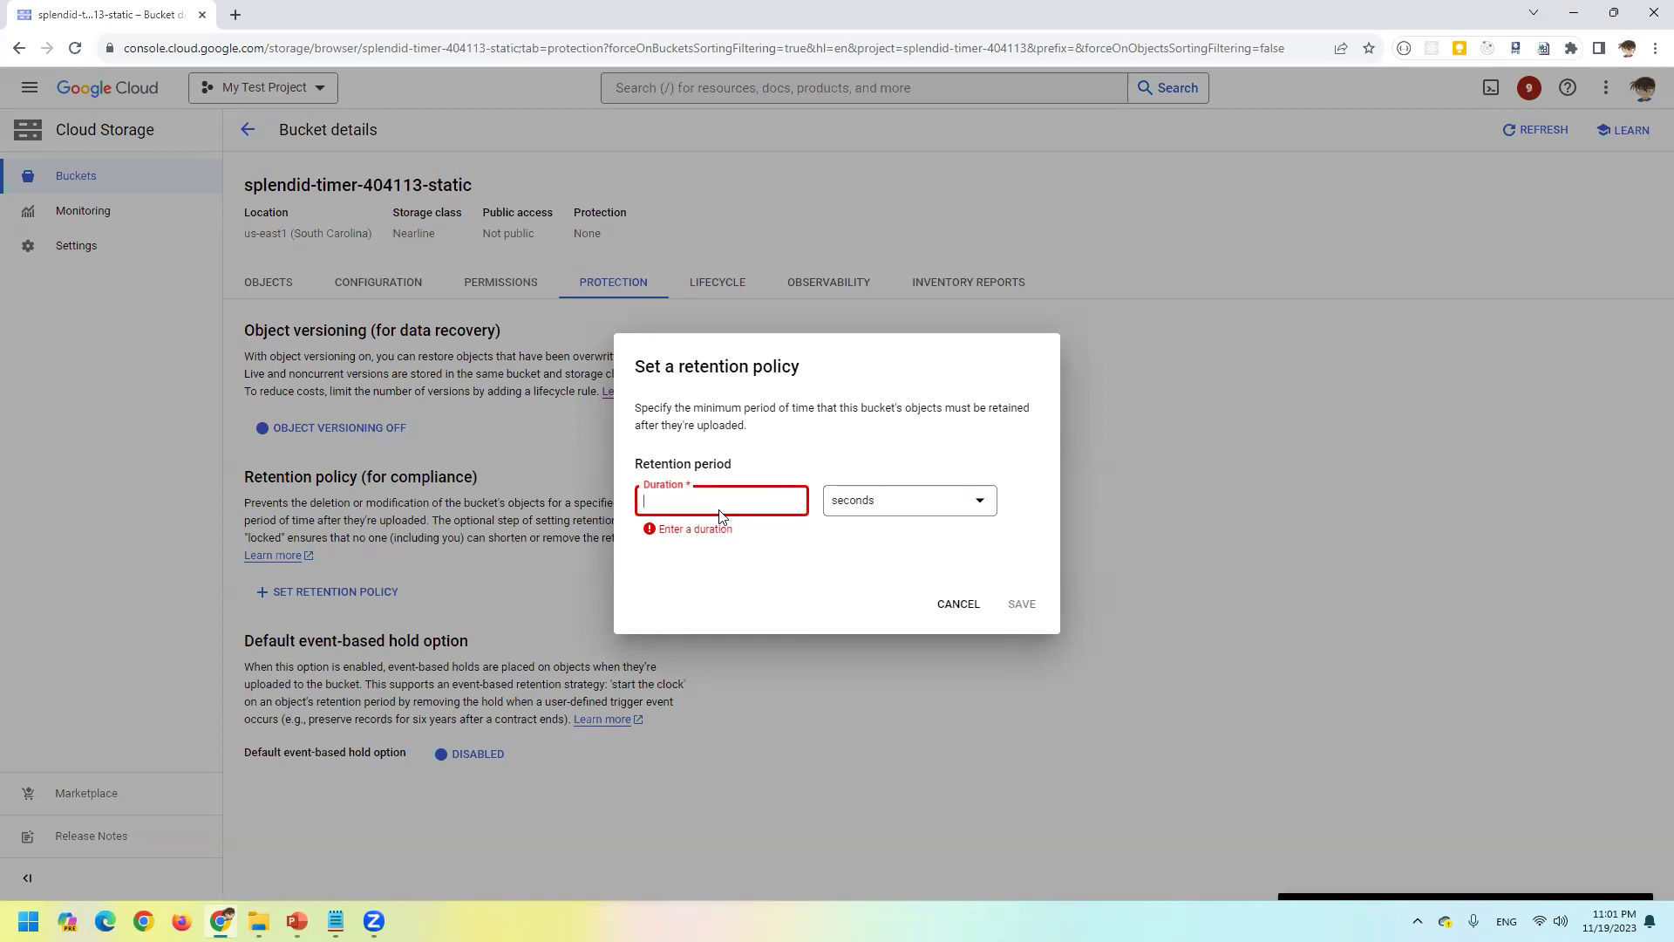
{"action": "type", "text": "20"}
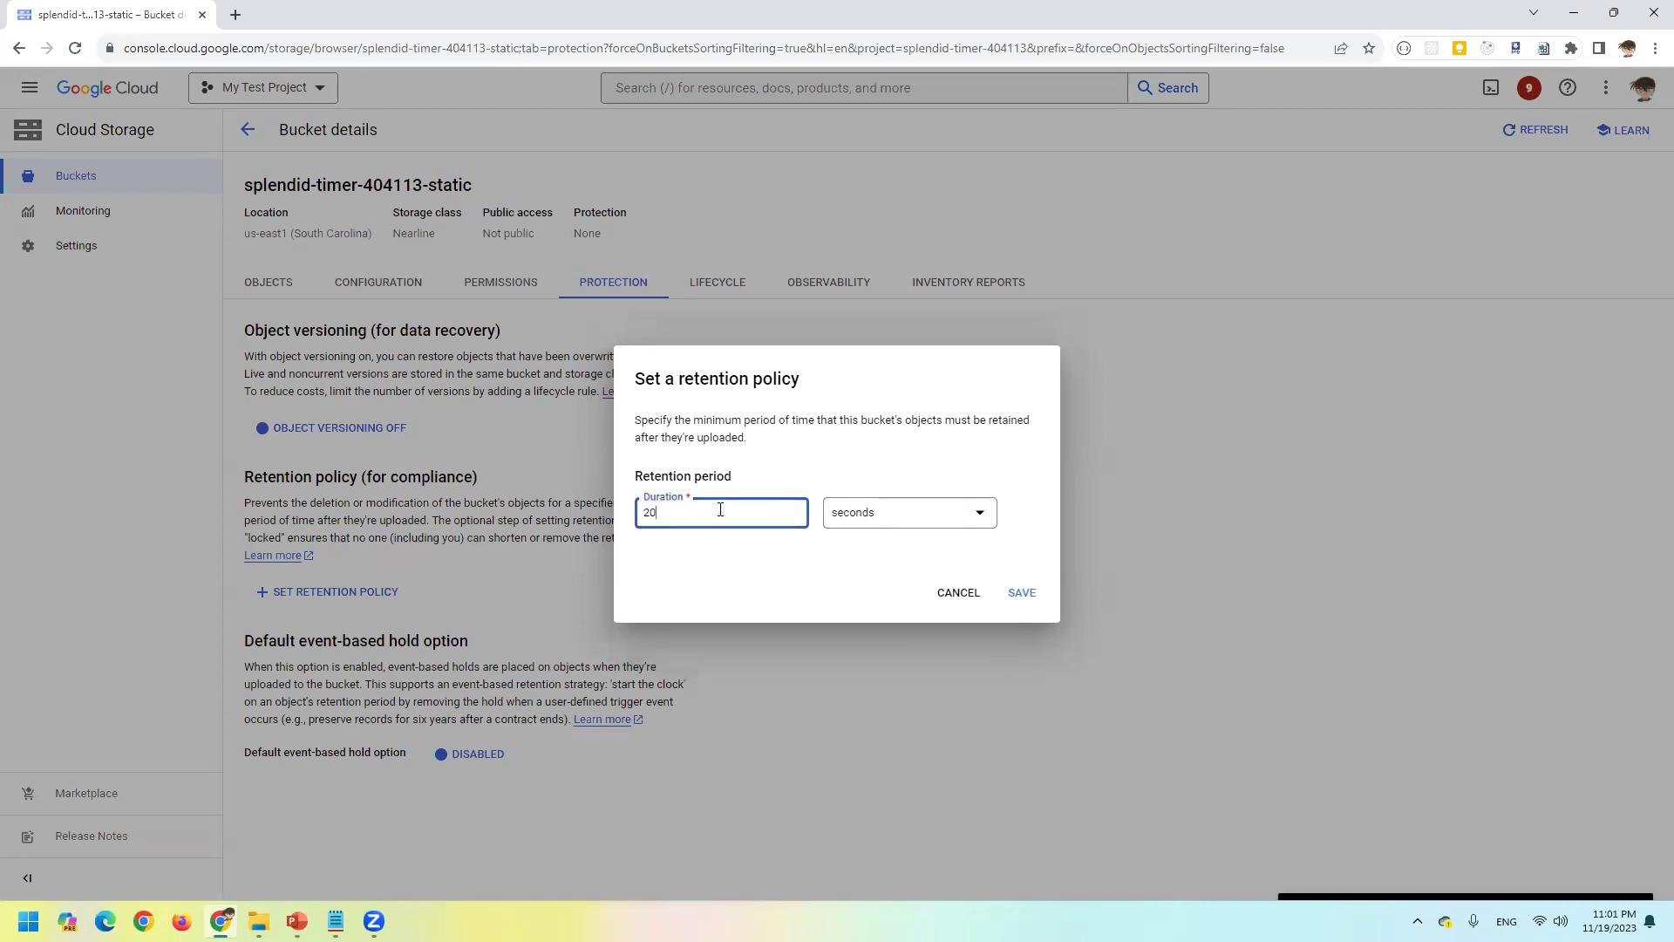
{"action": "left_click", "coordinate": [1043, 594]}
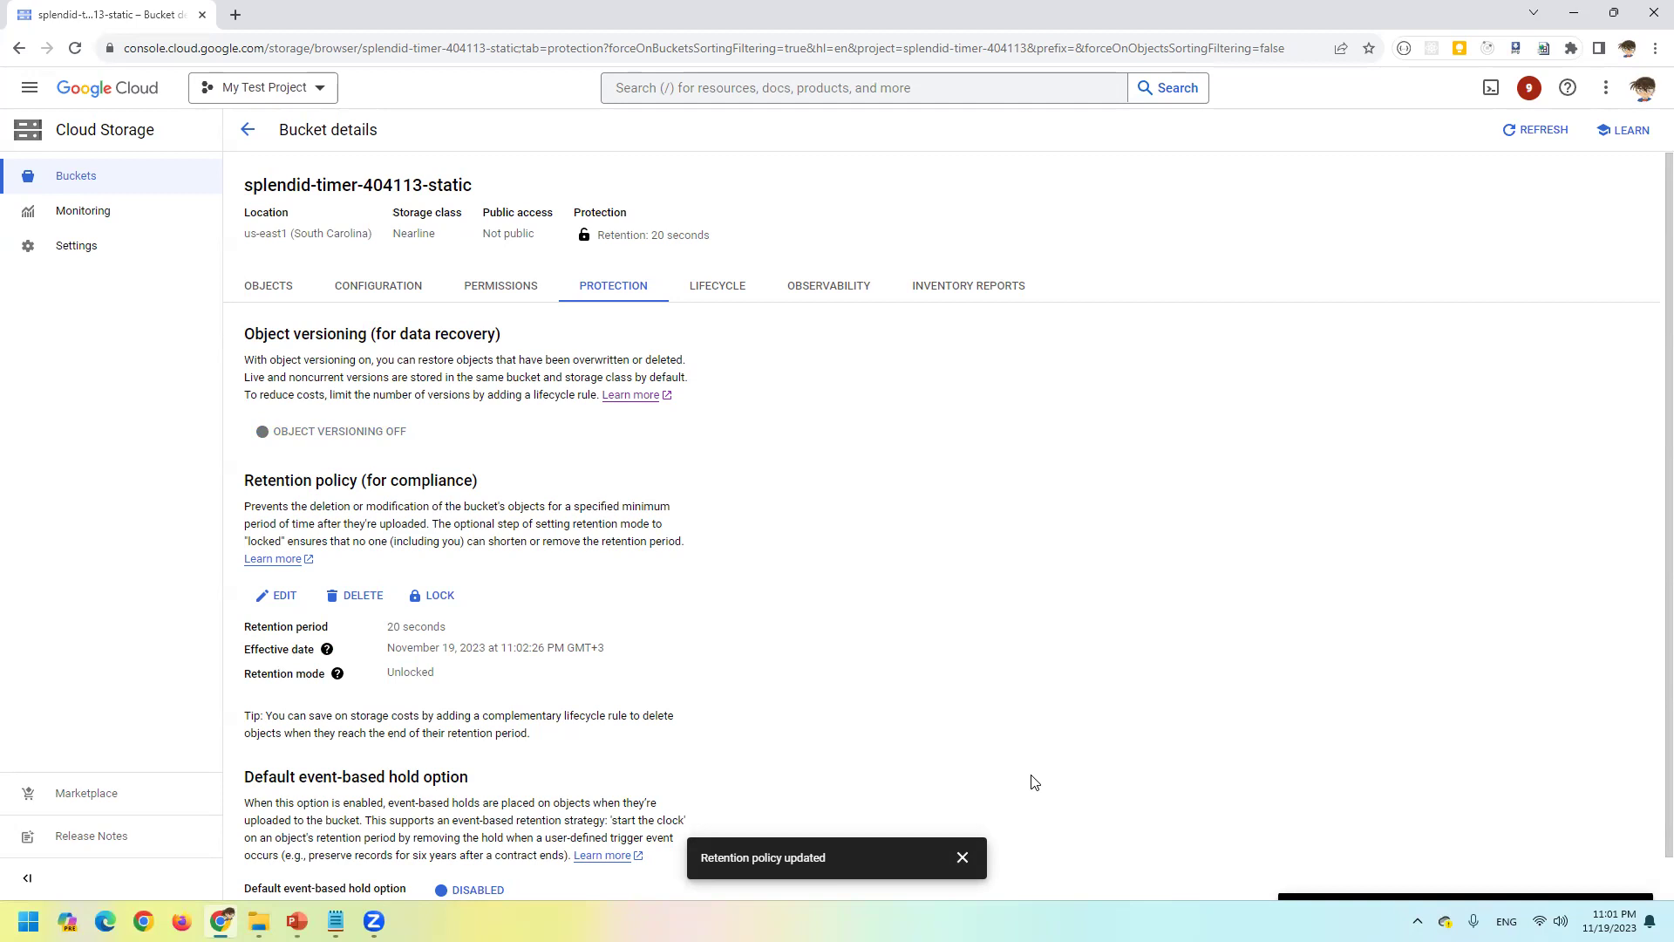
{"action": "left_click", "coordinate": [962, 857]}
{"action": "double_click", "coordinate": [415, 680]}
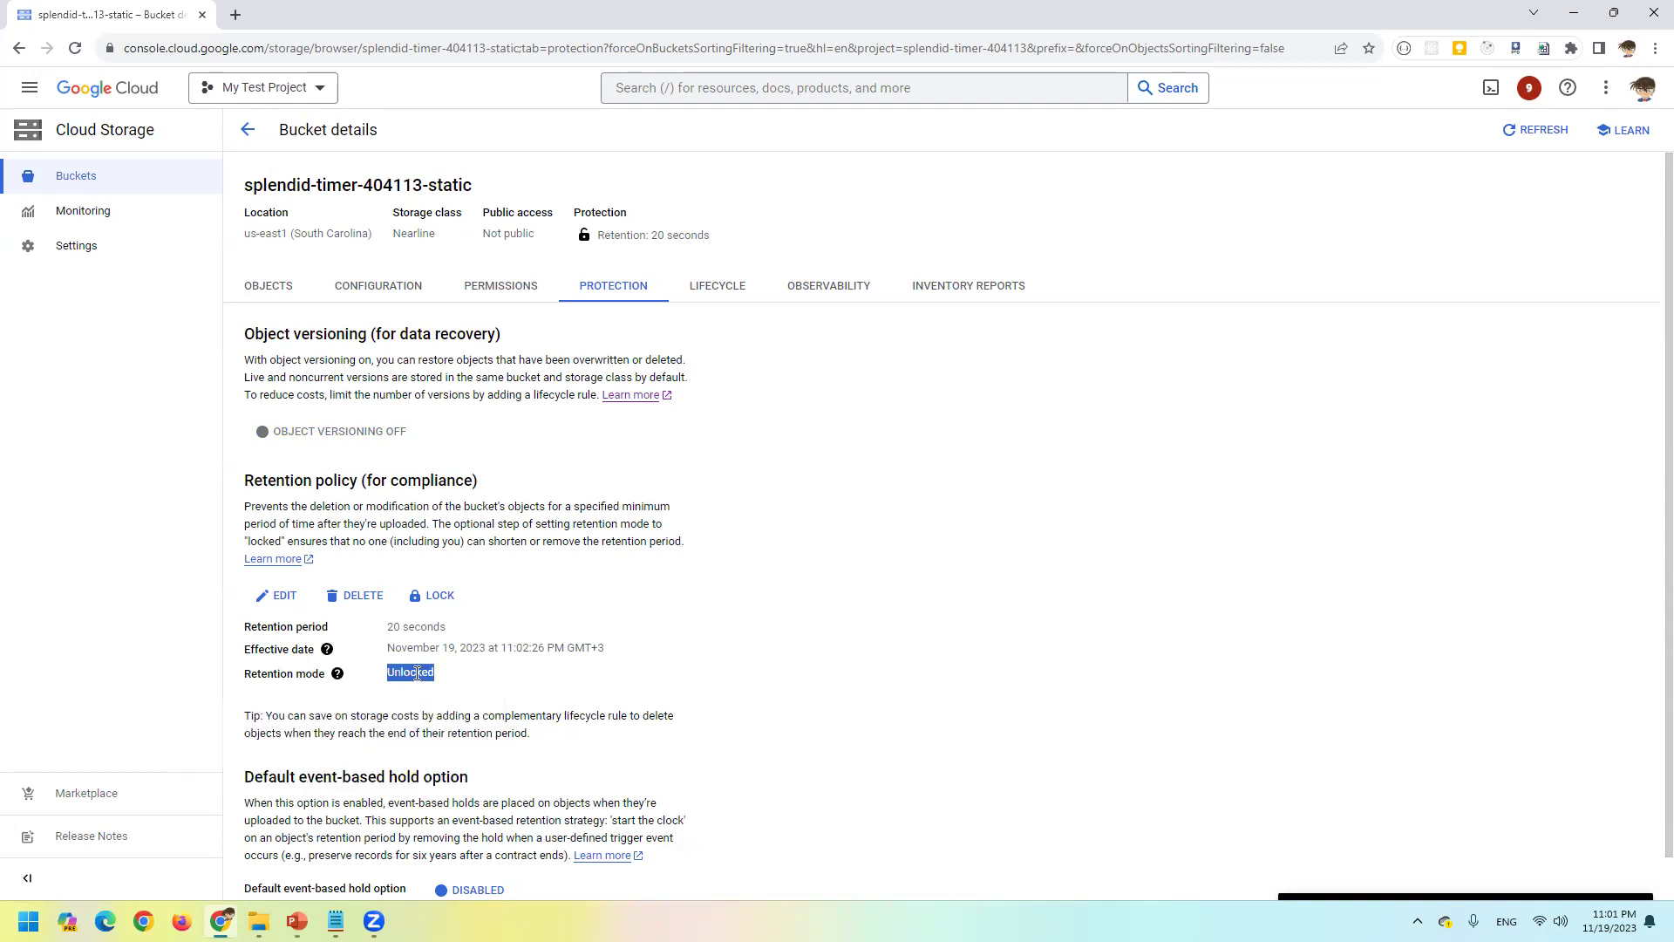
{"action": "left_click", "coordinate": [472, 676]}
- Upload the file 010.png to the bucket and accept uploading under the active retention policy
{"action": "left_click", "coordinate": [272, 289]}
{"action": "left_click", "coordinate": [295, 383]}
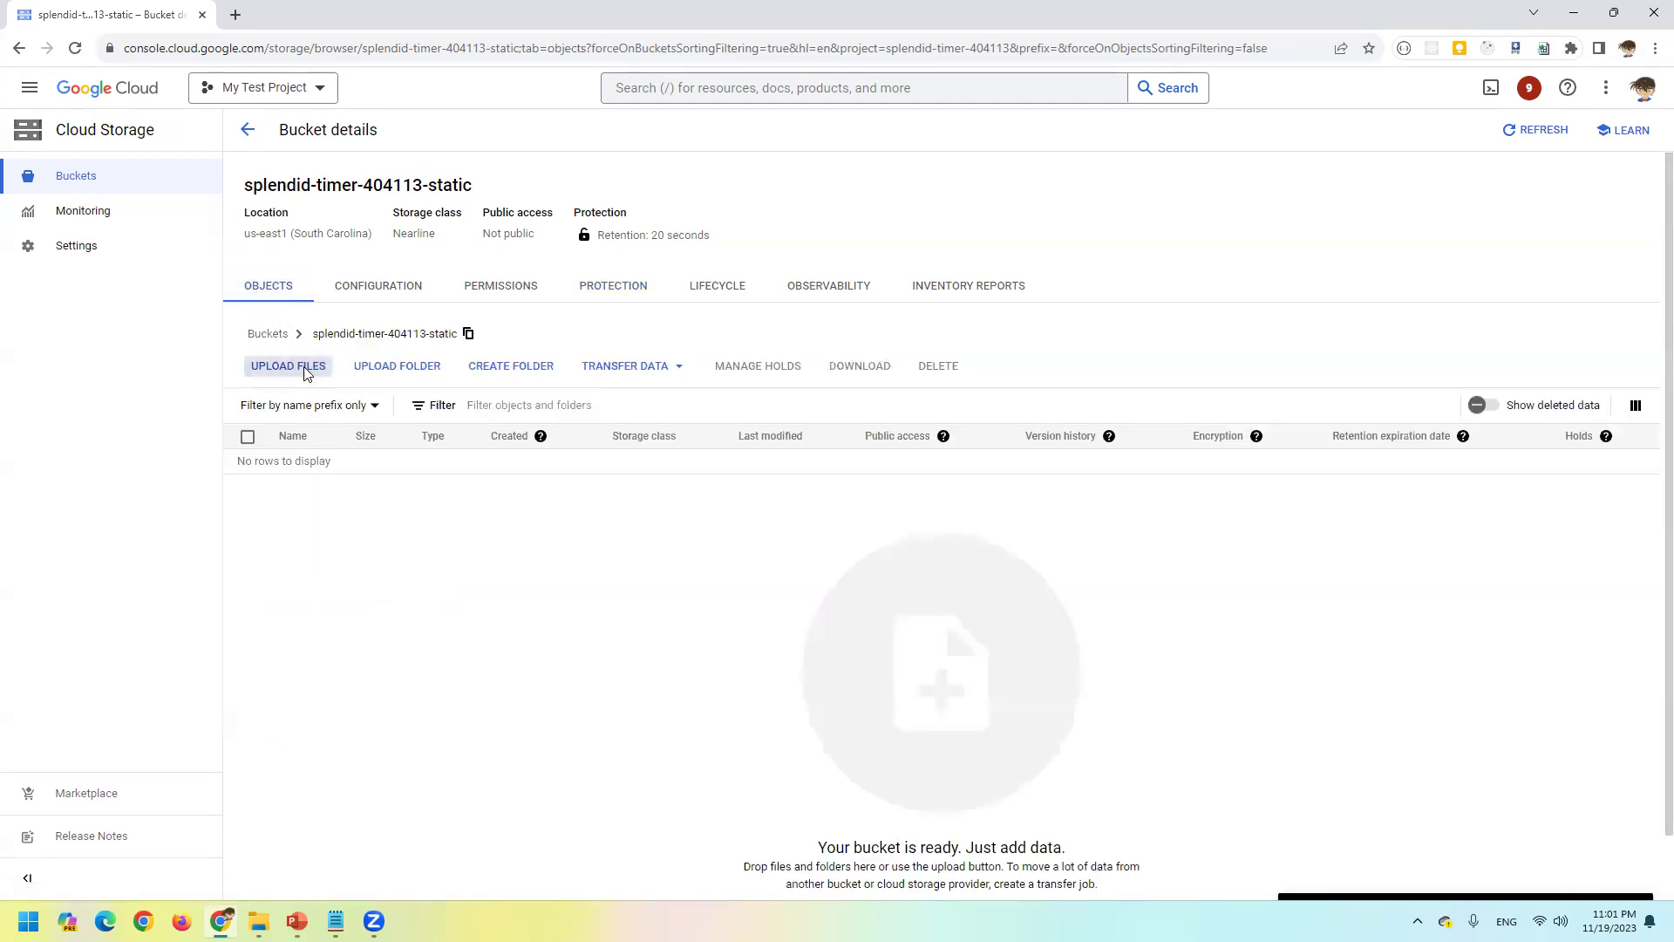
{"action": "left_click", "coordinate": [246, 142]}
{"action": "left_click", "coordinate": [688, 441]}
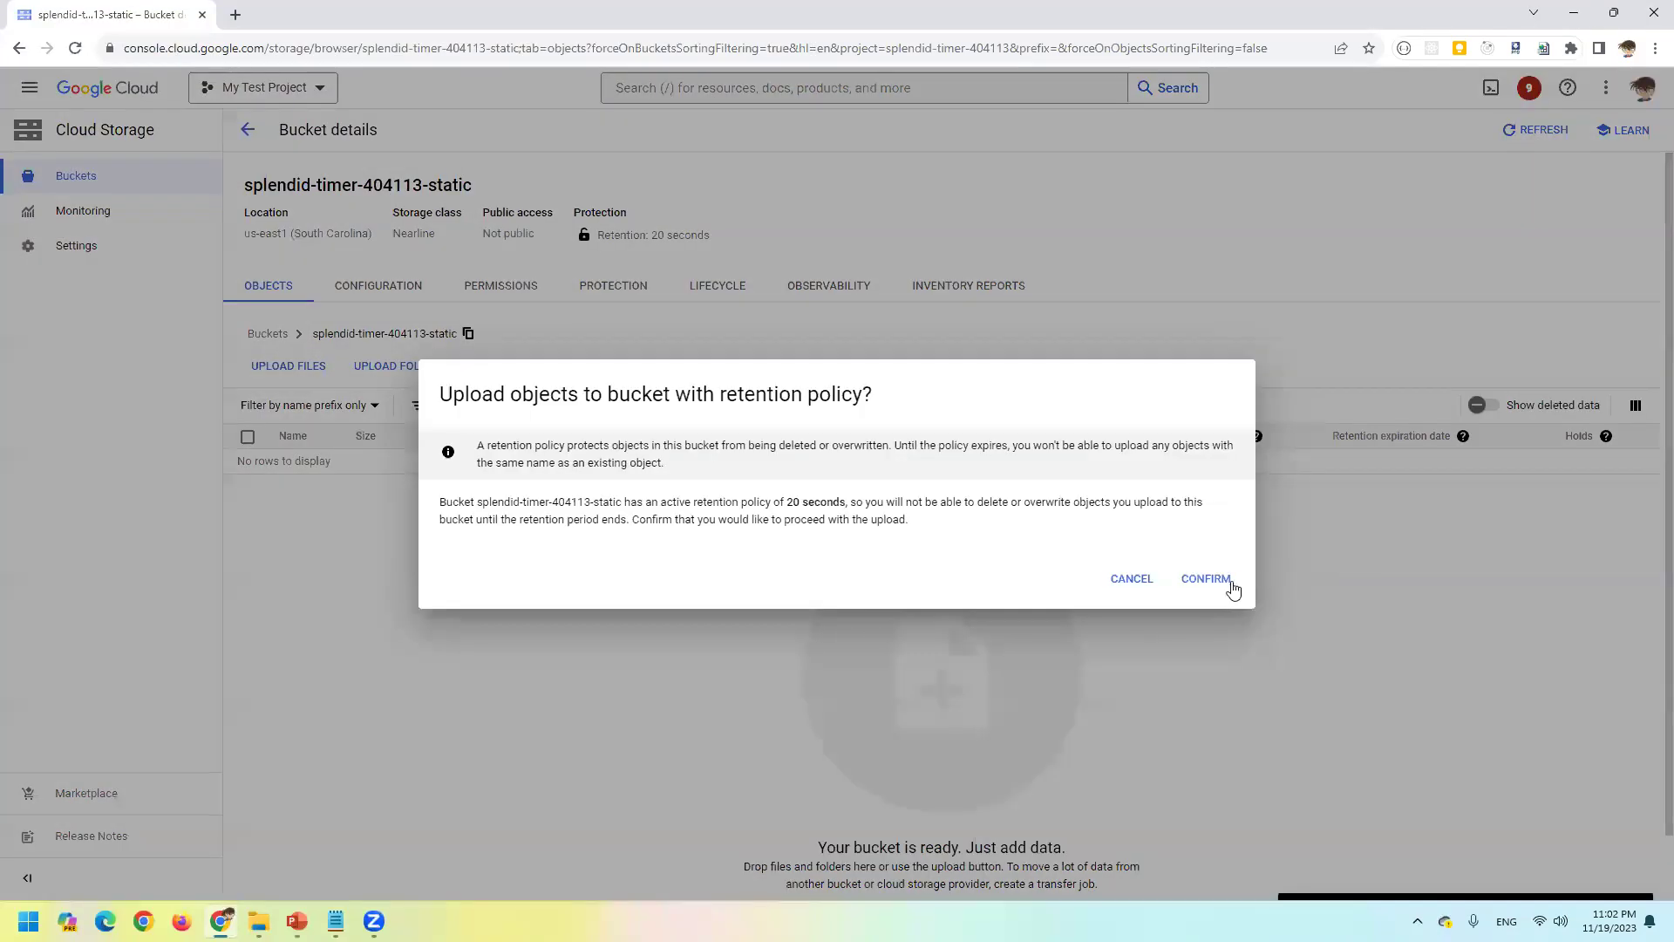
{"action": "left_click", "coordinate": [1221, 581]}
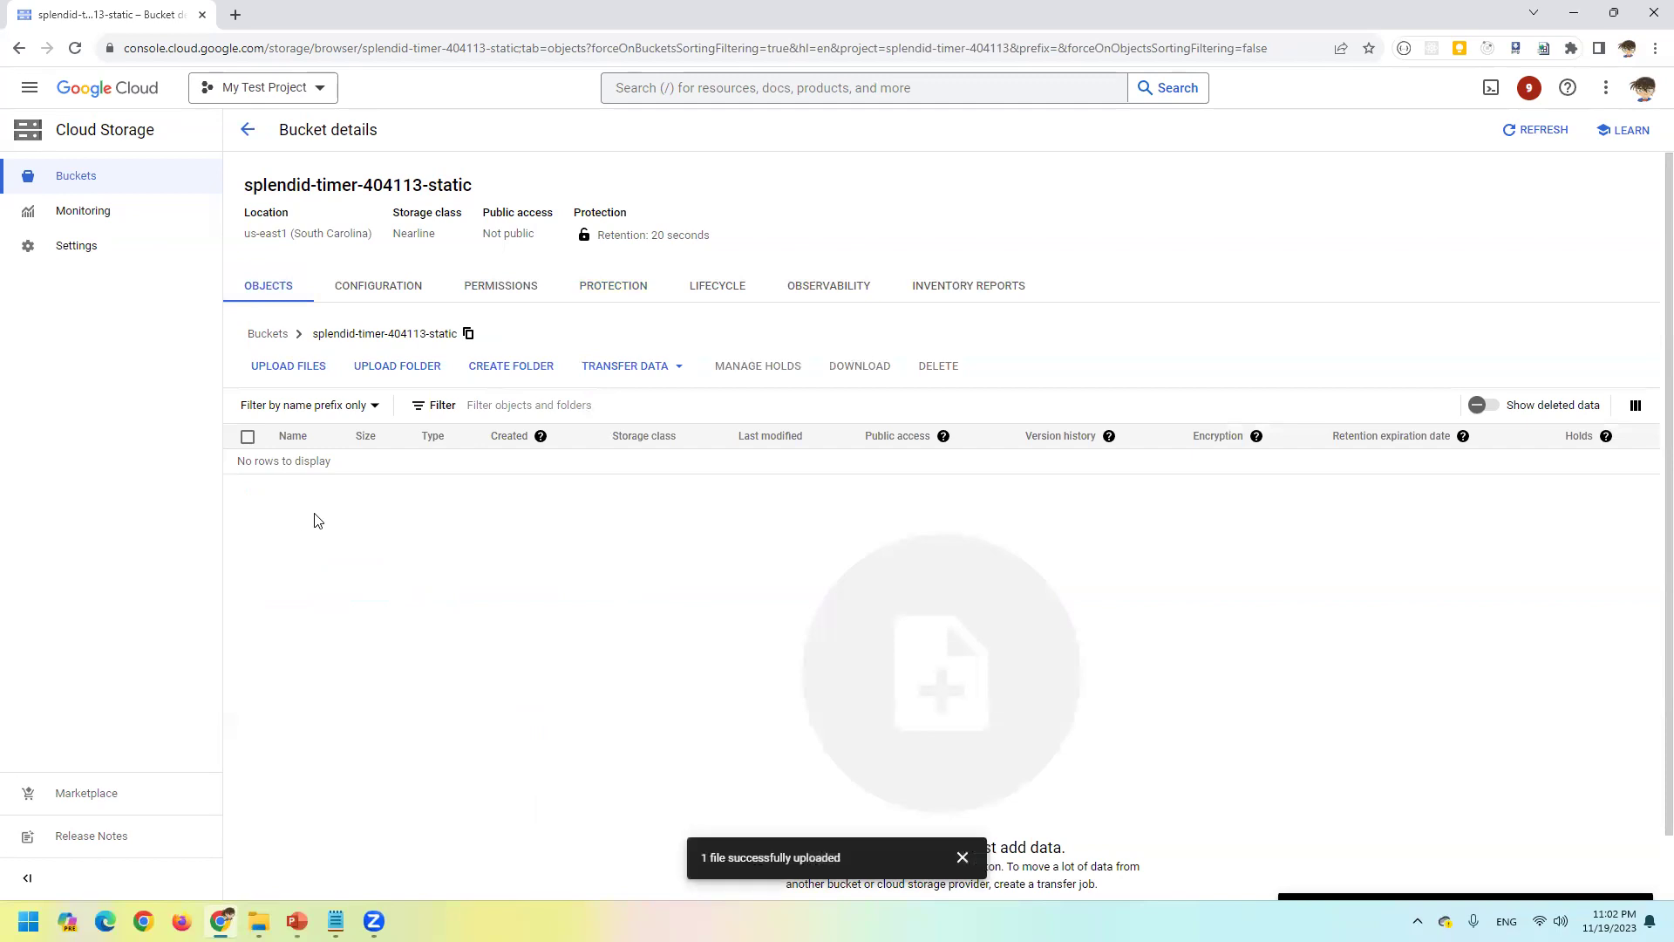
- Try to delete the 010.png object immediately after its upload to the bucket
{"action": "left_click", "coordinate": [247, 461]}
{"action": "left_click", "coordinate": [942, 367]}
{"action": "left_click", "coordinate": [1199, 568]}
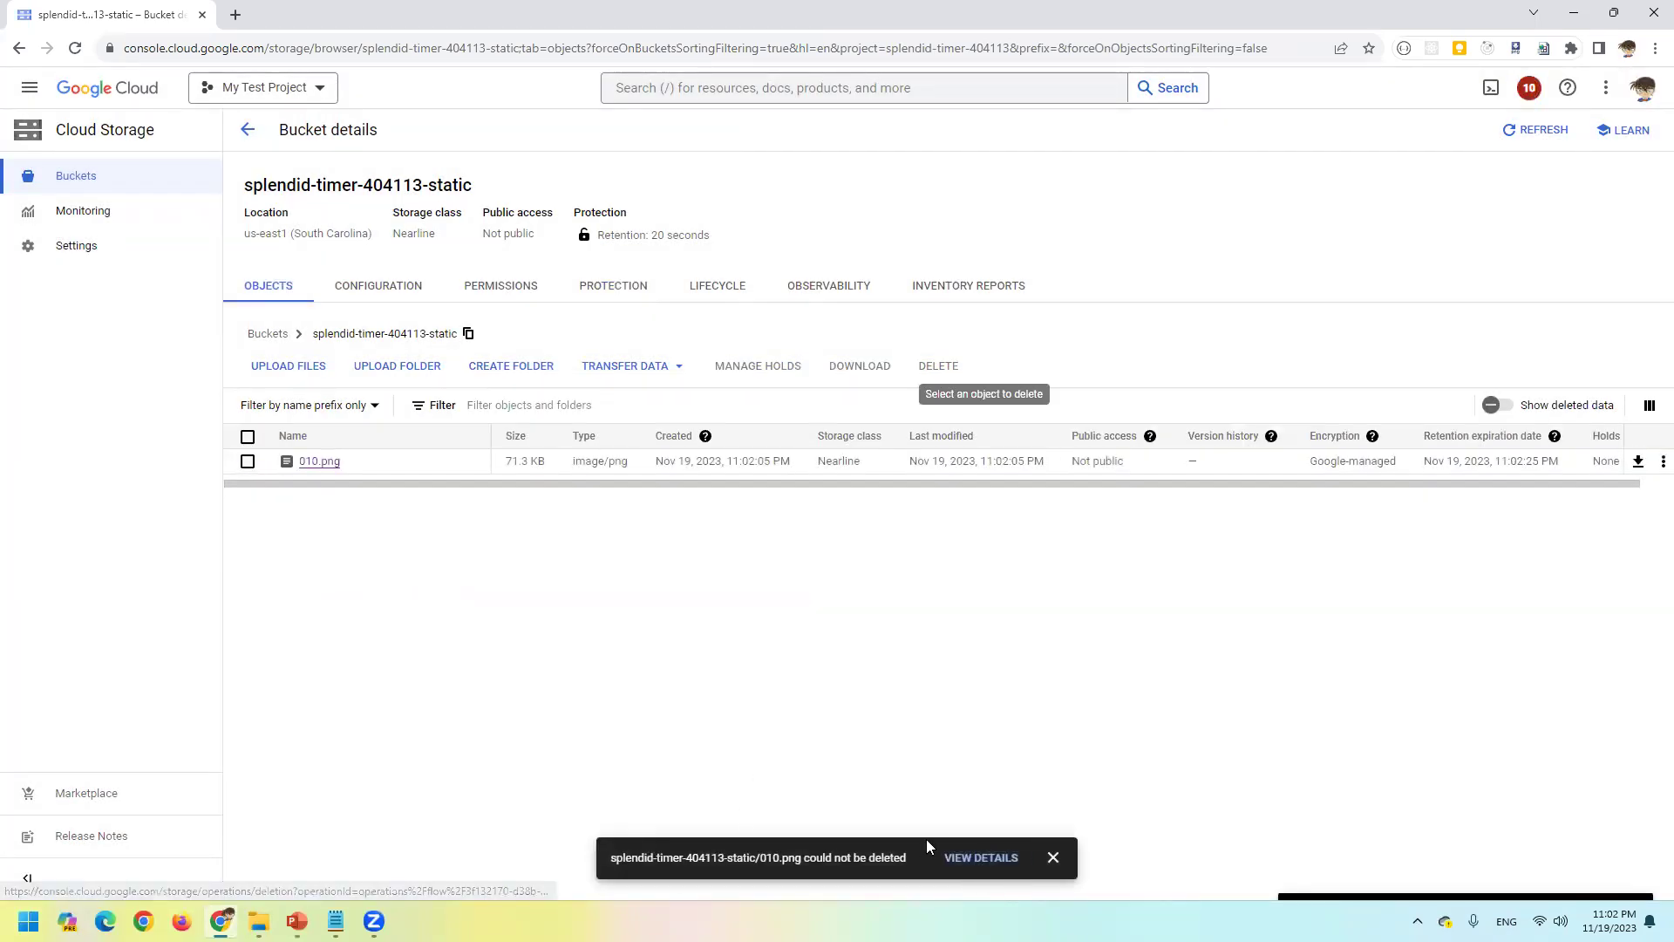
- Open the deletion details and expand the error entries down to the affected object to examine the reason
{"action": "left_click", "coordinate": [968, 858]}
{"action": "left_click", "coordinate": [268, 406]}
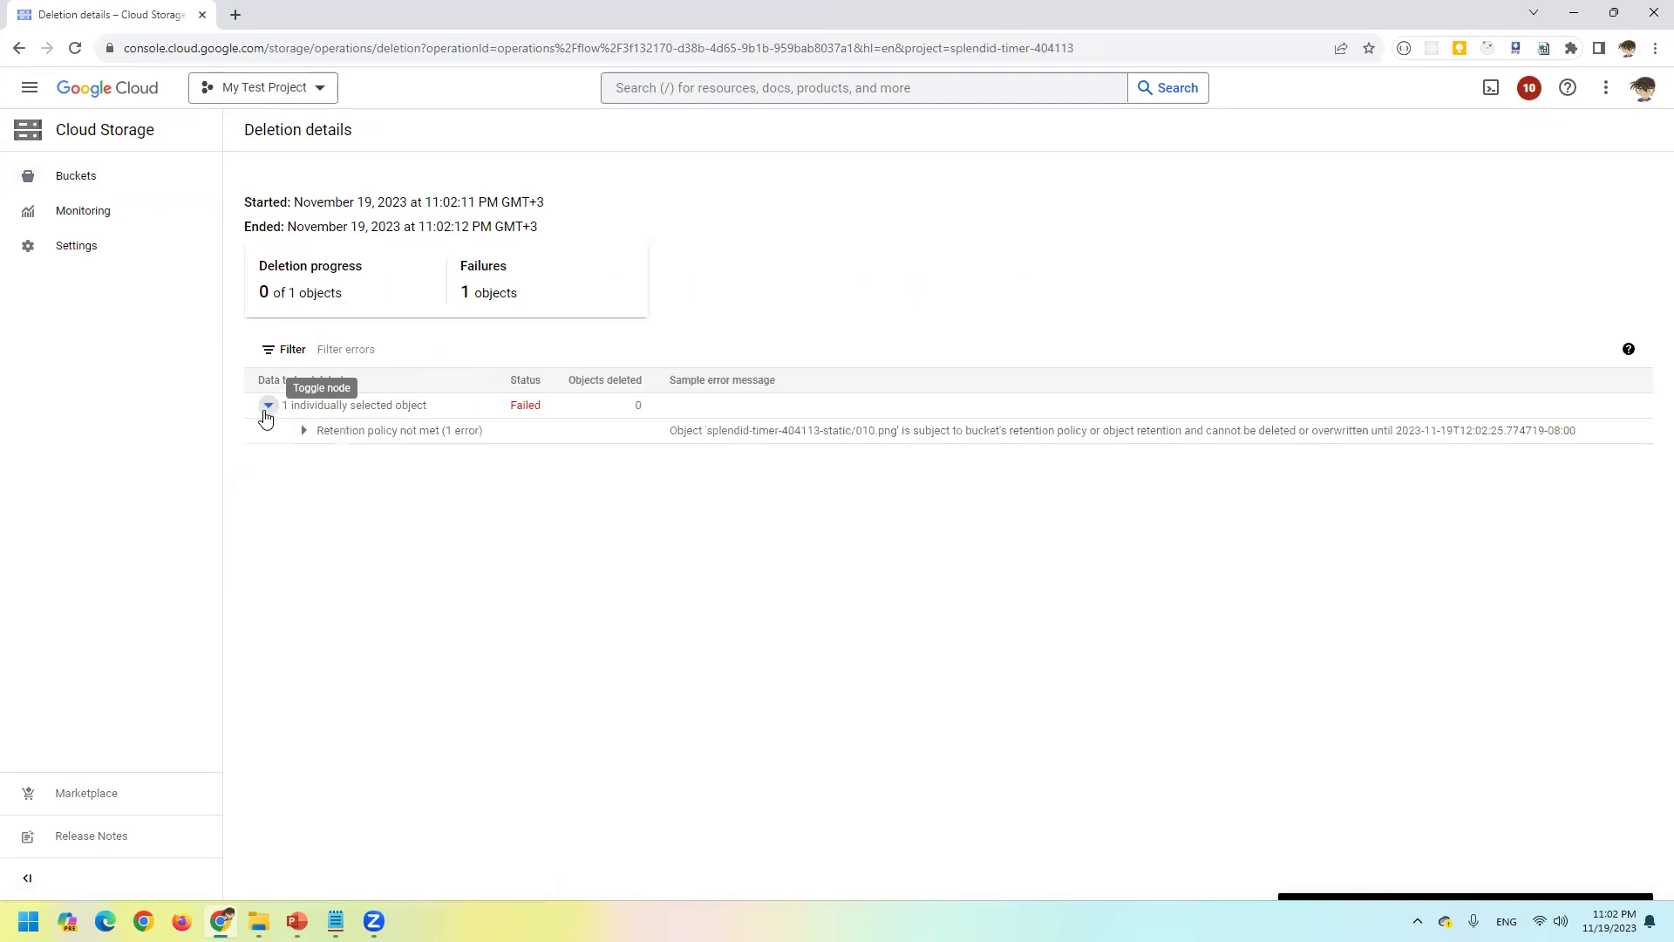
{"action": "left_click", "coordinate": [301, 430]}
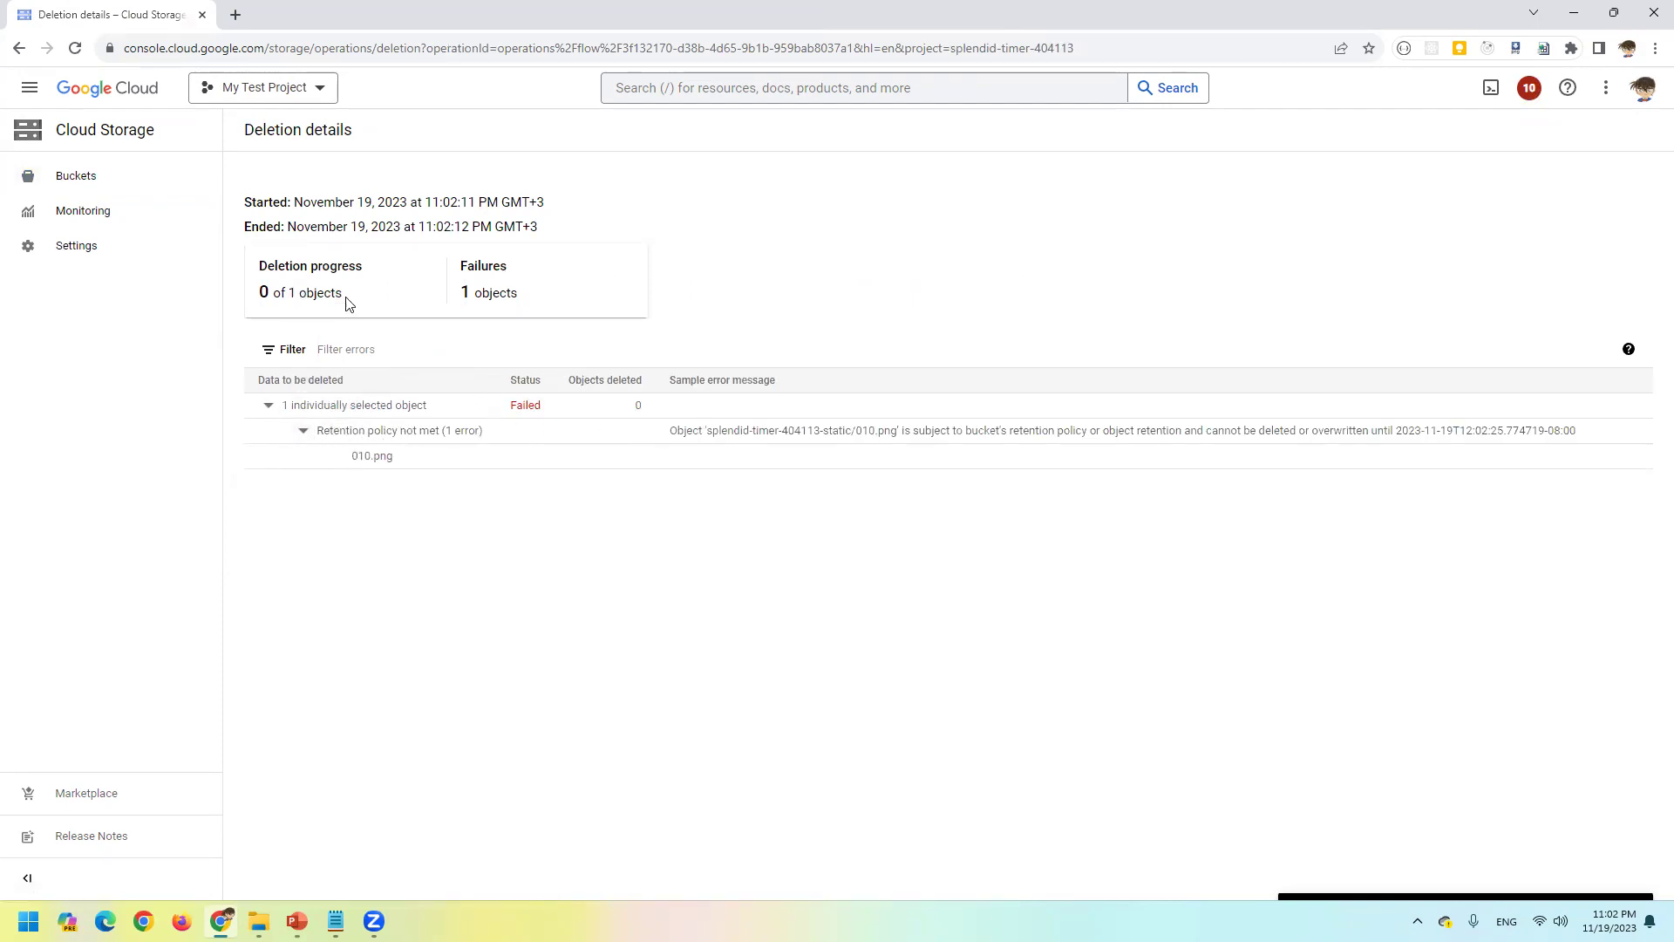
- Return to the bucket's objects and examine the retention policy date in the details of 010.png
{"action": "left_click", "coordinate": [20, 49]}
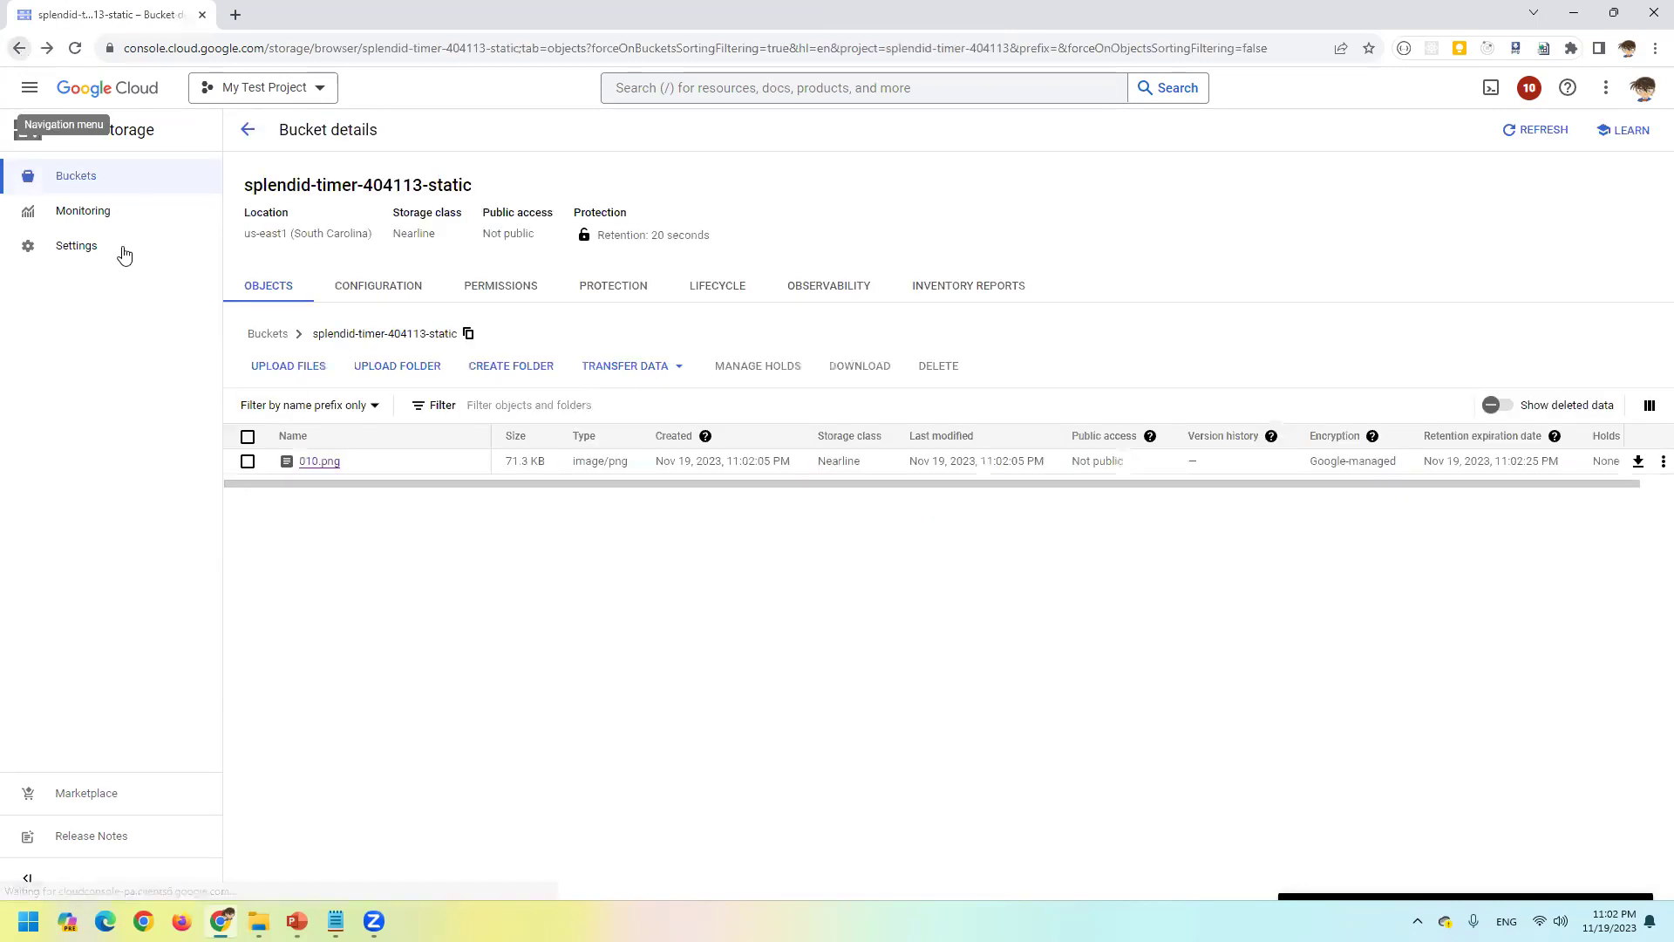
{"action": "left_click", "coordinate": [334, 466]}
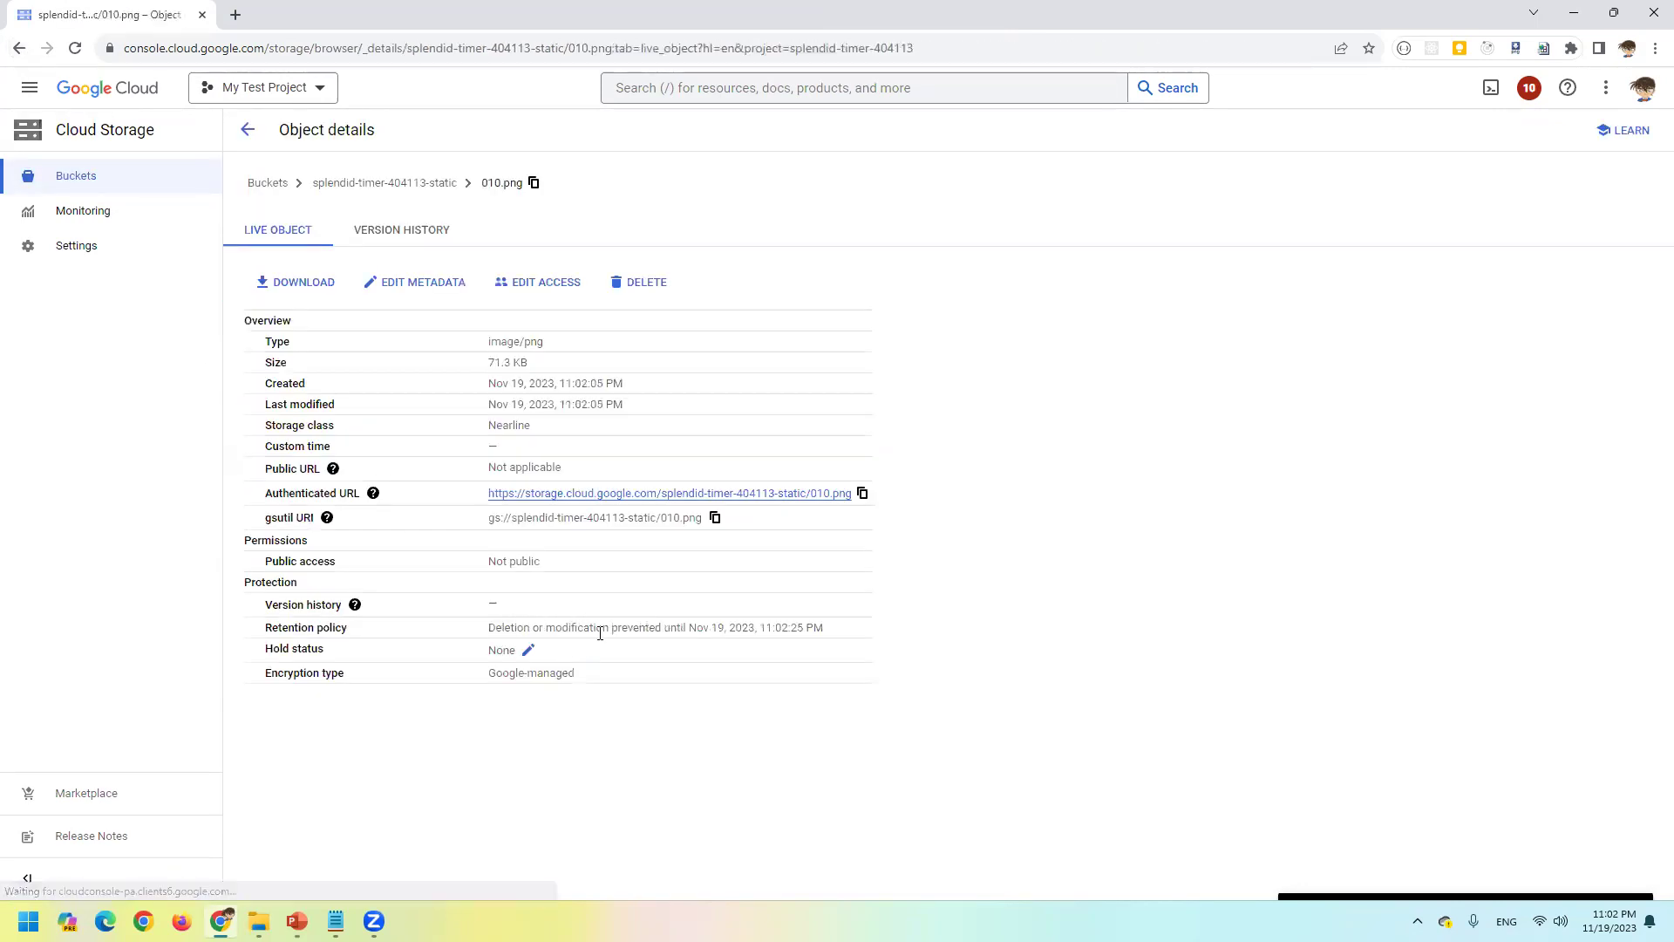
{"action": "left_click_drag", "start_coordinate": [760, 629], "coordinate": [790, 632]}
{"action": "left_click", "coordinate": [804, 629]}
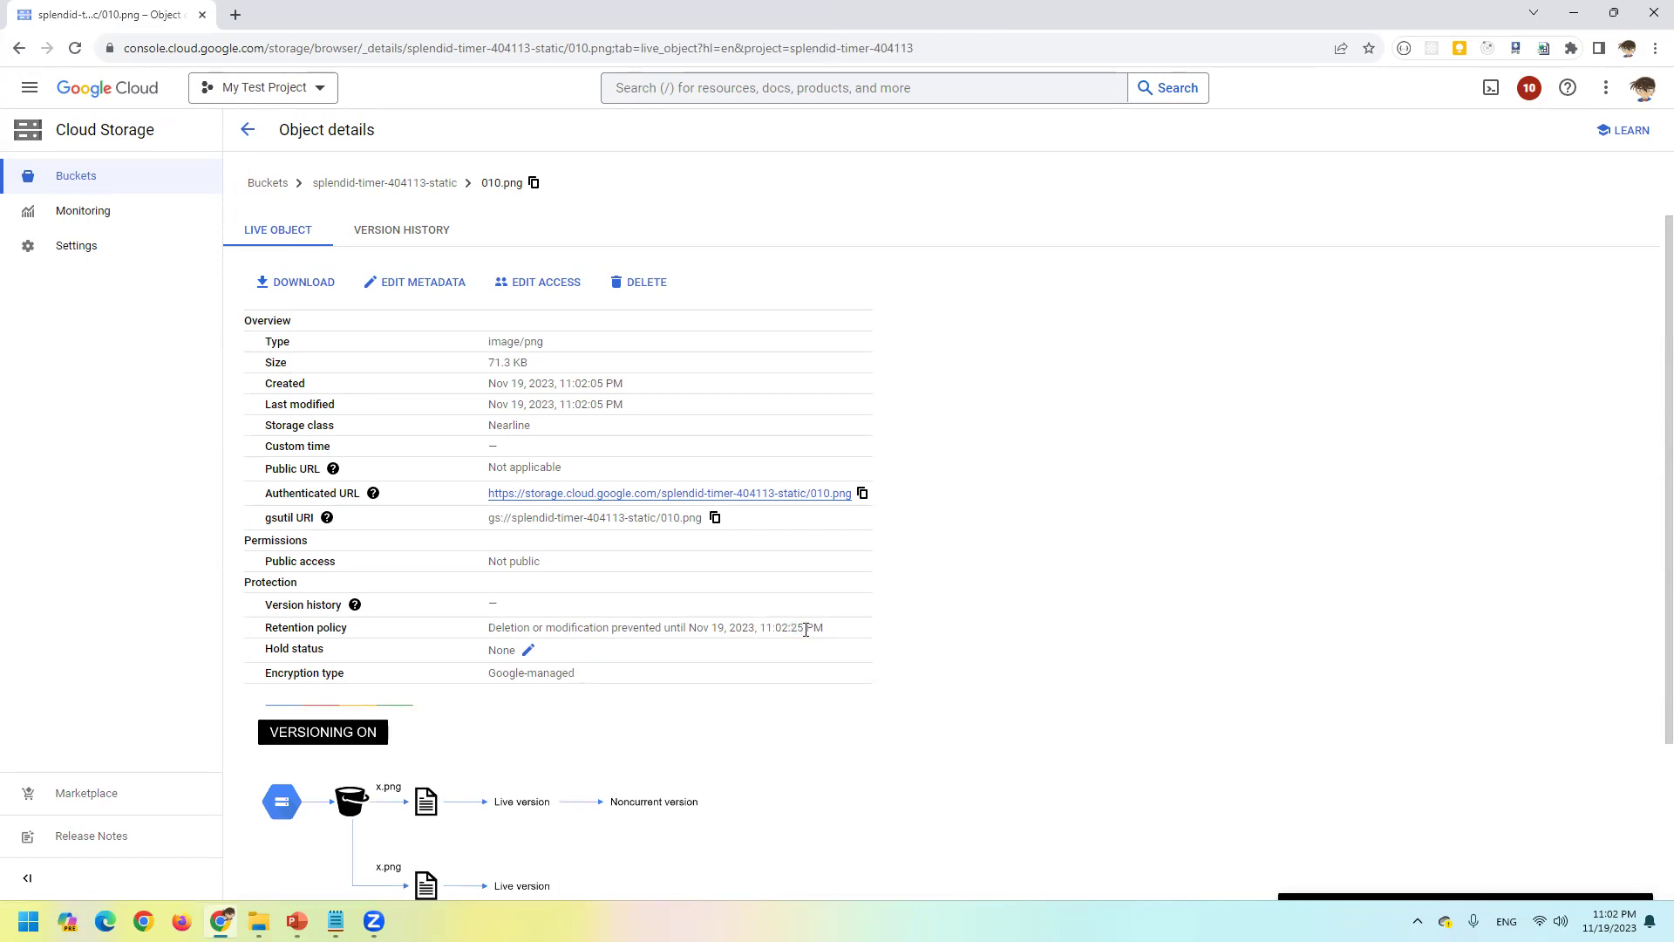
{"action": "left_click_drag", "start_coordinate": [532, 629], "coordinate": [861, 631]}
{"action": "left_click", "coordinate": [860, 631]}
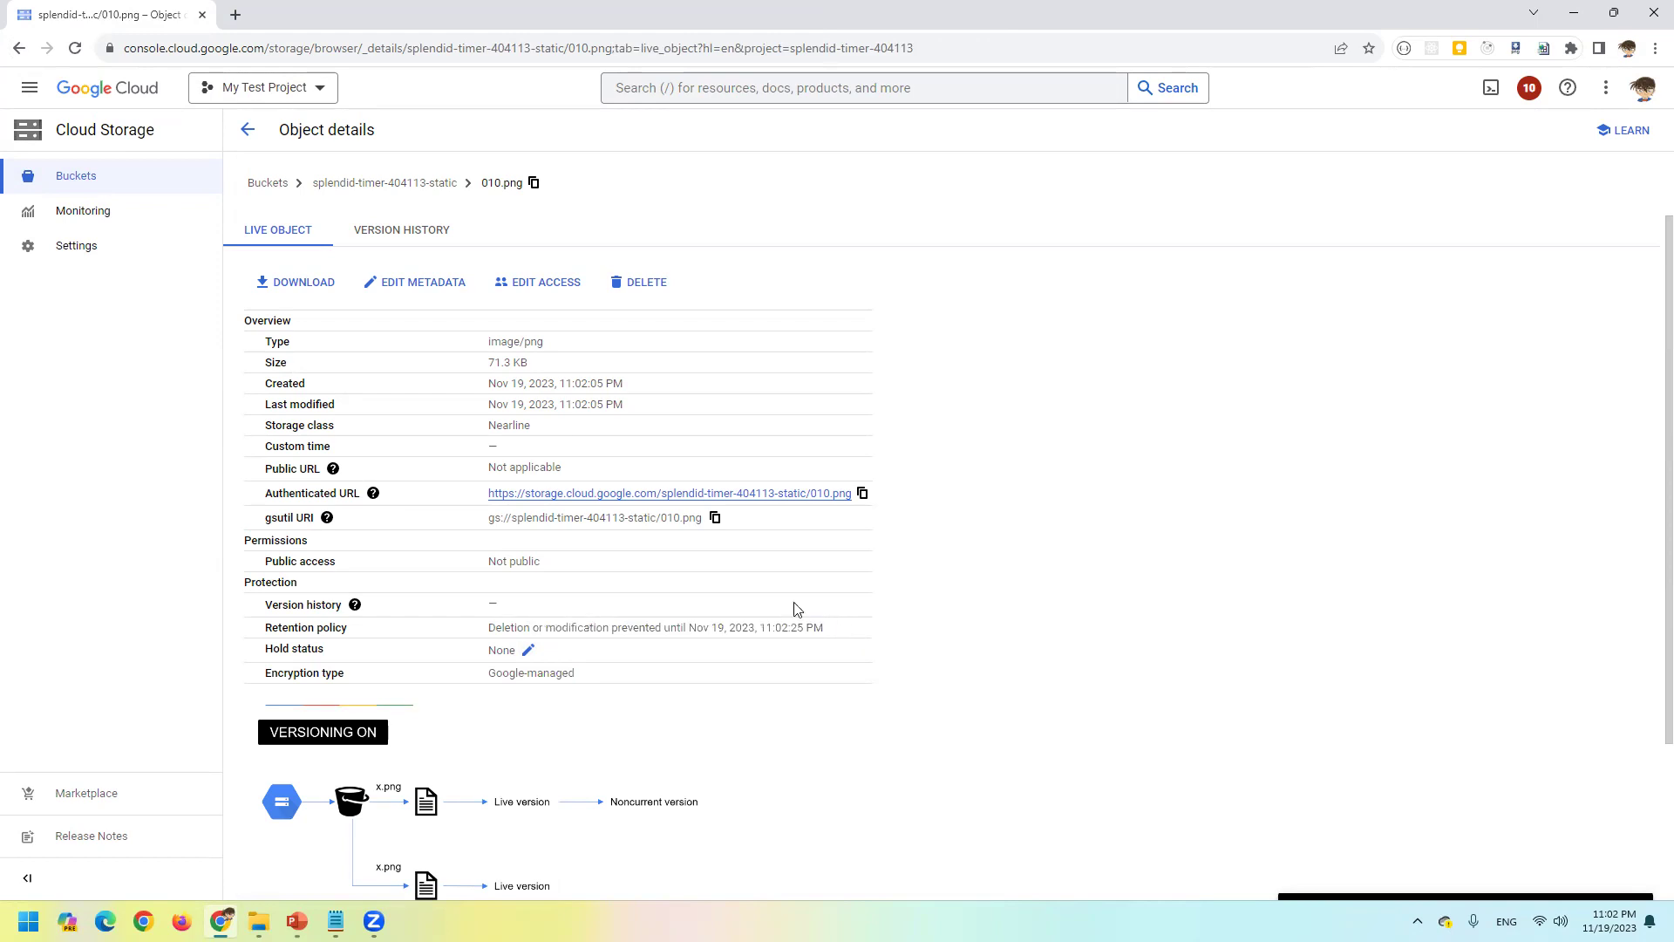
- Go back to the bucket's object list, delete 010.png, and dismiss the notification
{"action": "left_click", "coordinate": [406, 184]}
{"action": "left_click", "coordinate": [248, 462]}
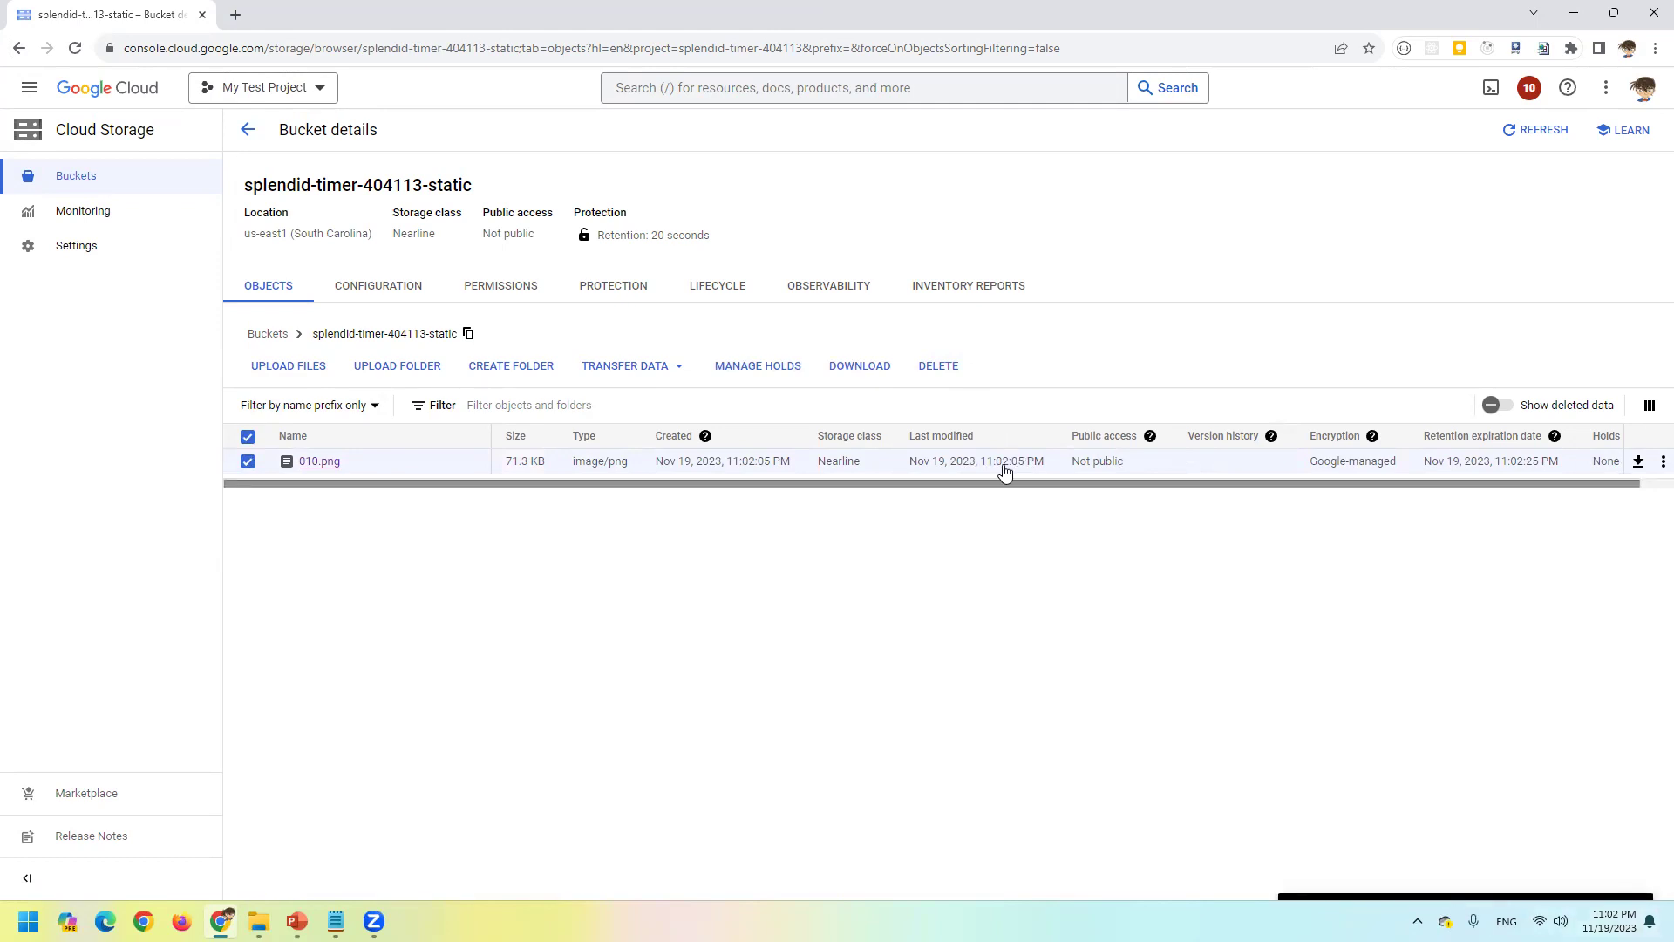
{"action": "left_click", "coordinate": [938, 365]}
{"action": "left_click", "coordinate": [1214, 583]}
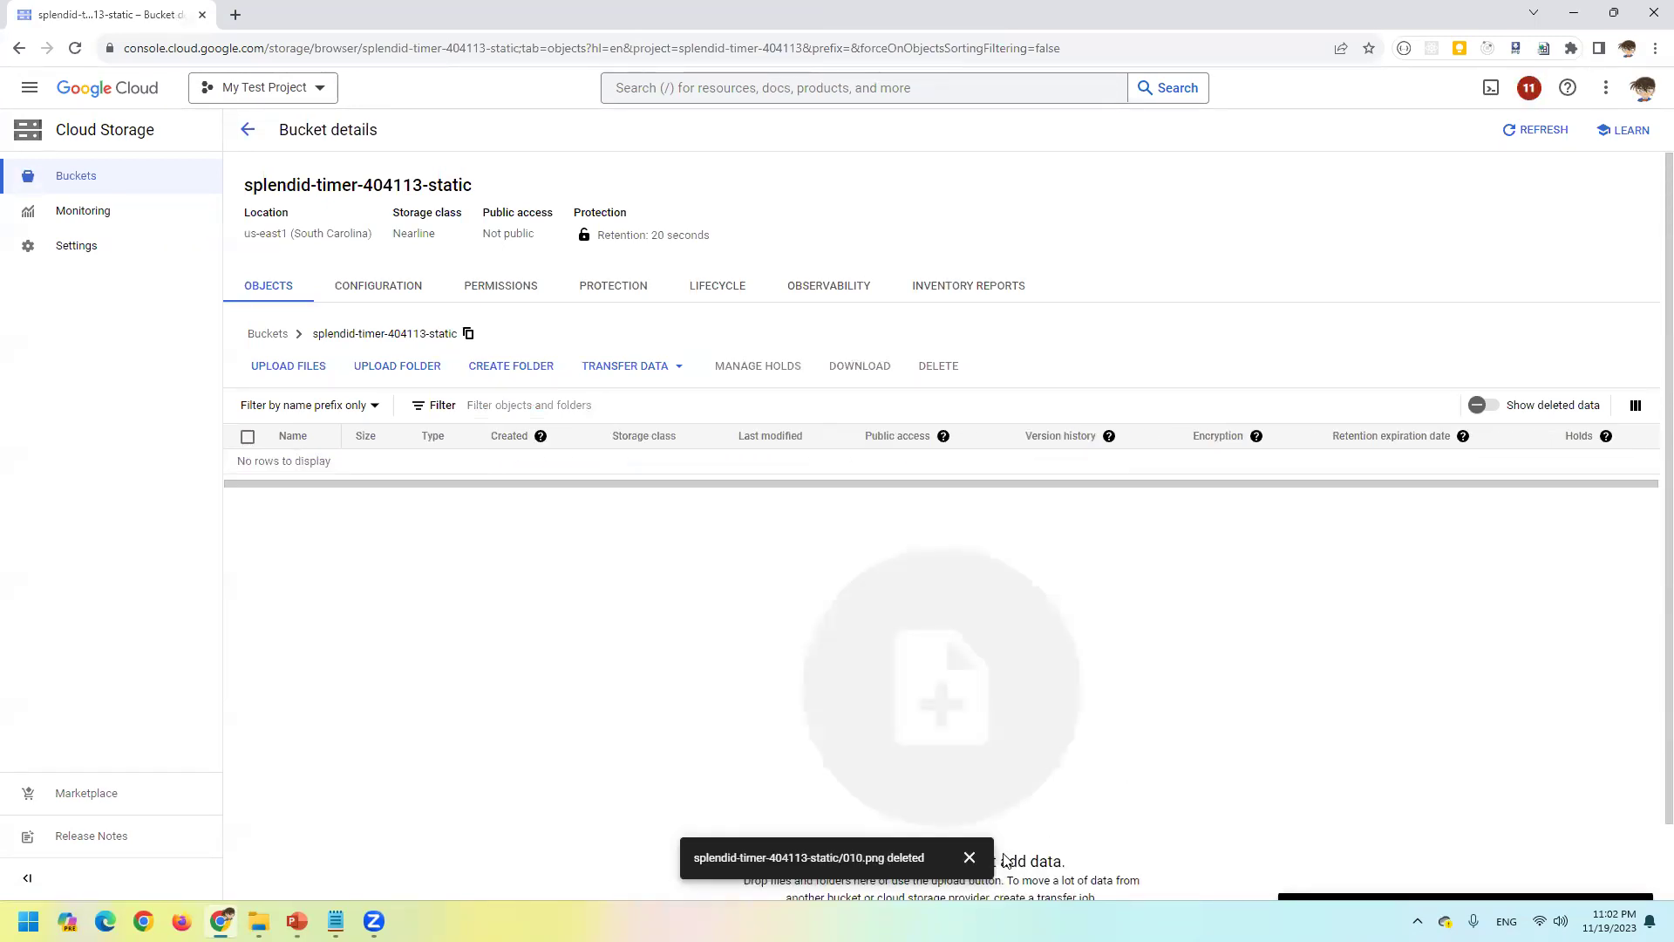
{"action": "left_click", "coordinate": [969, 857]}
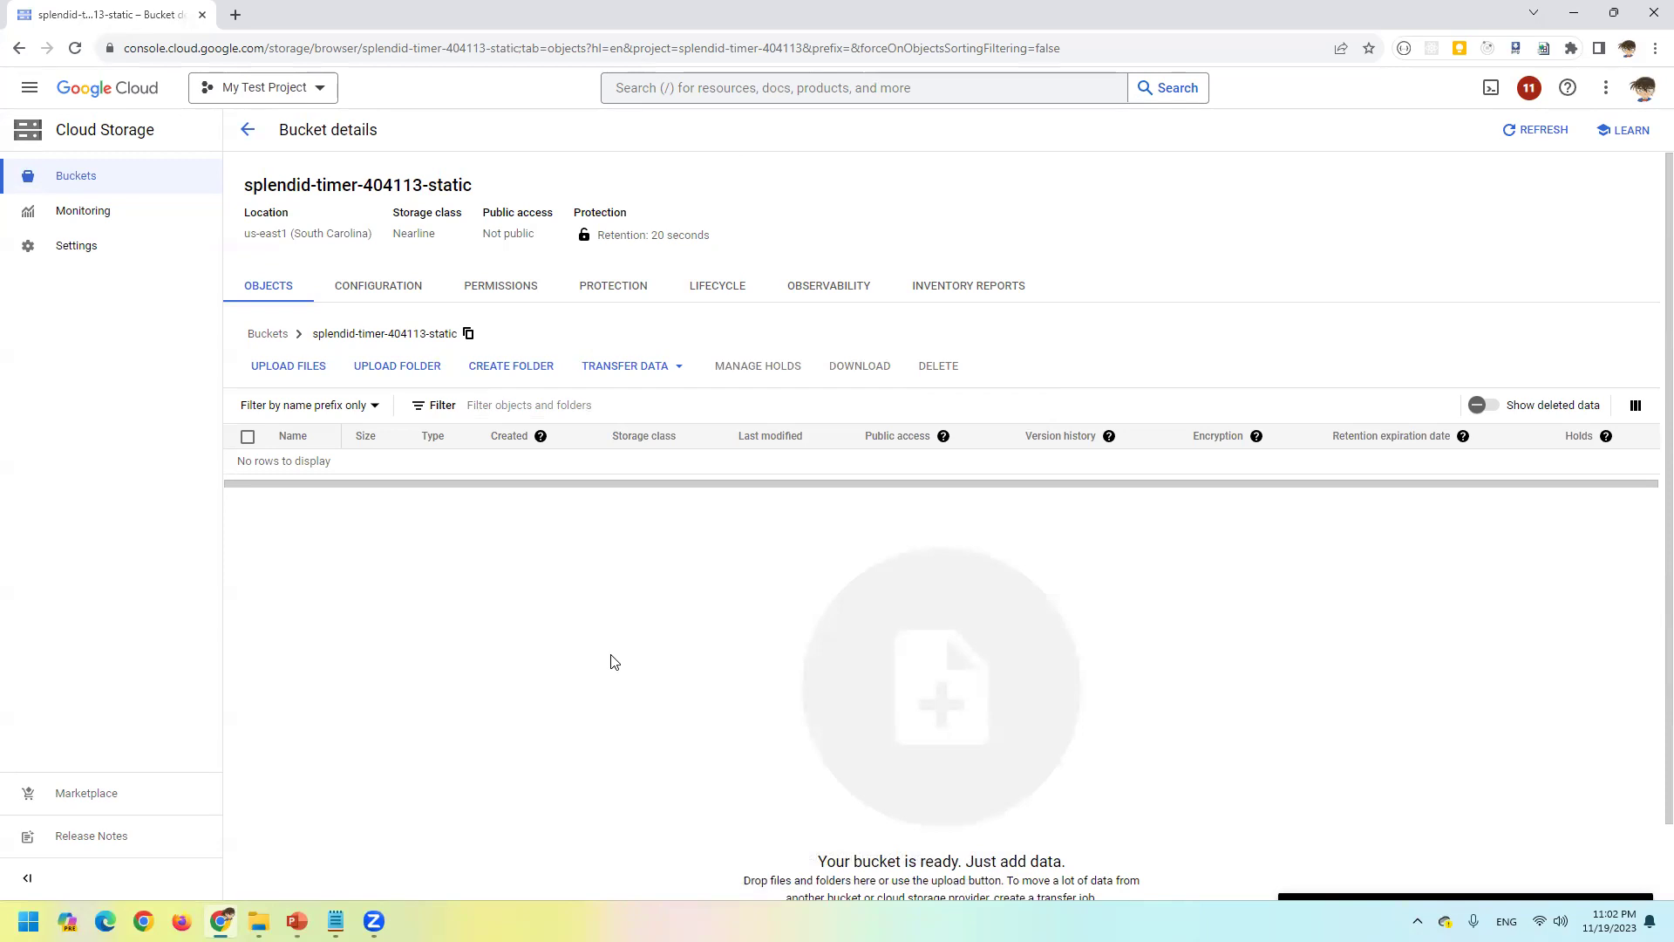
{"action": "left_click", "coordinate": [621, 290]}
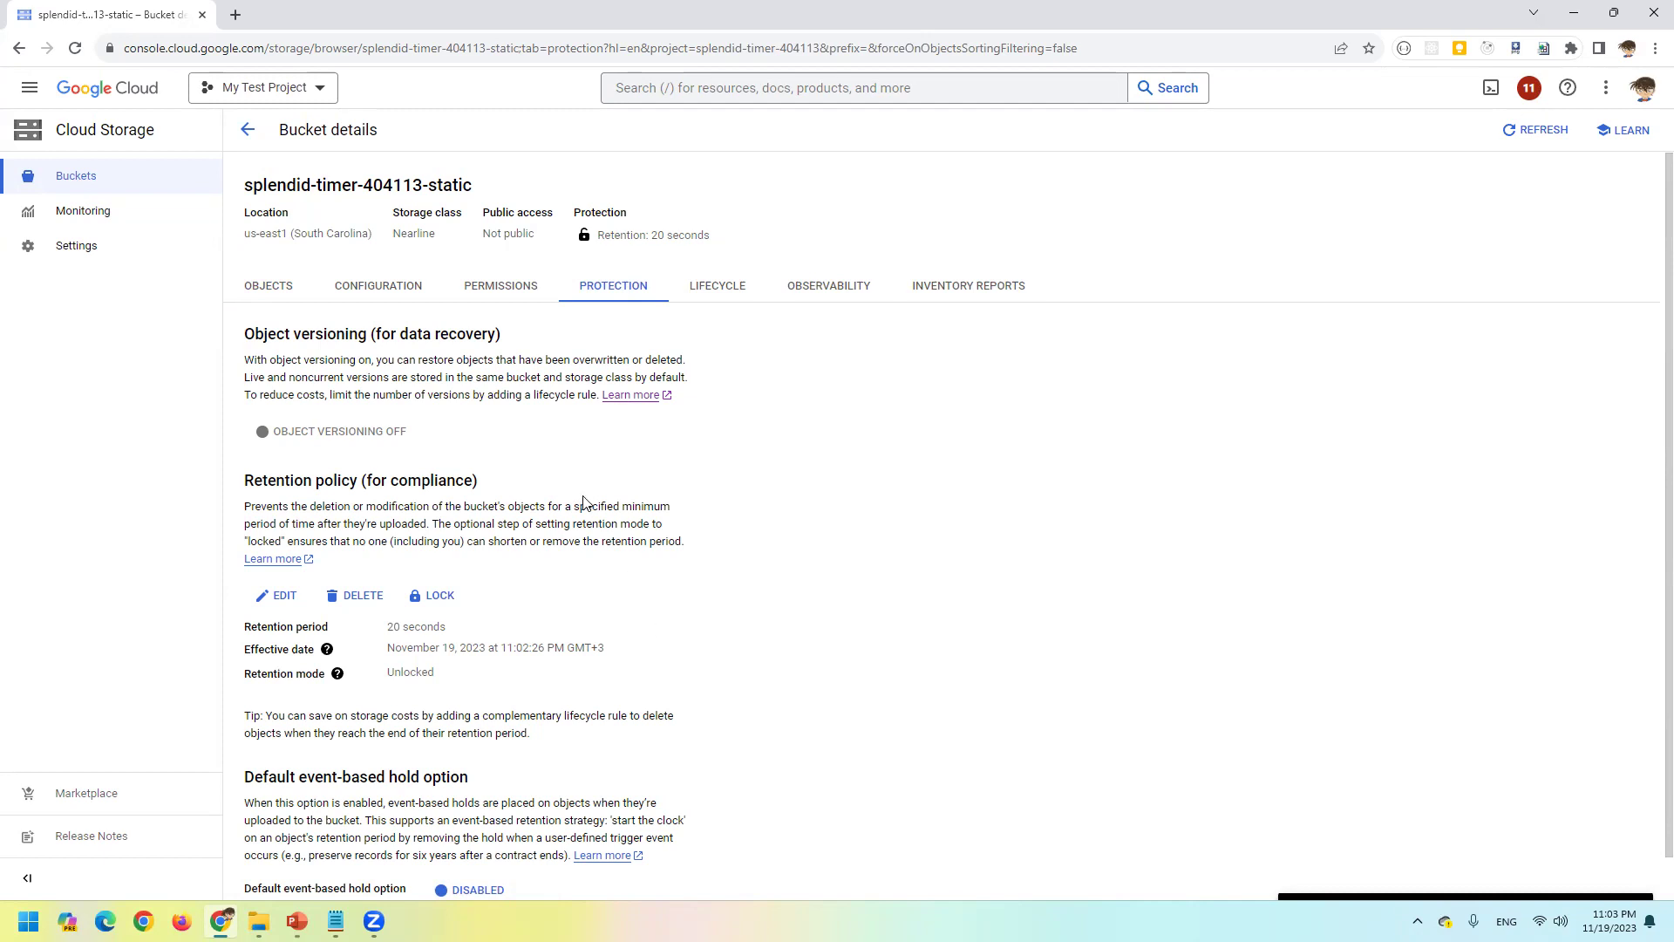
{"action": "left_click", "coordinate": [446, 599]}
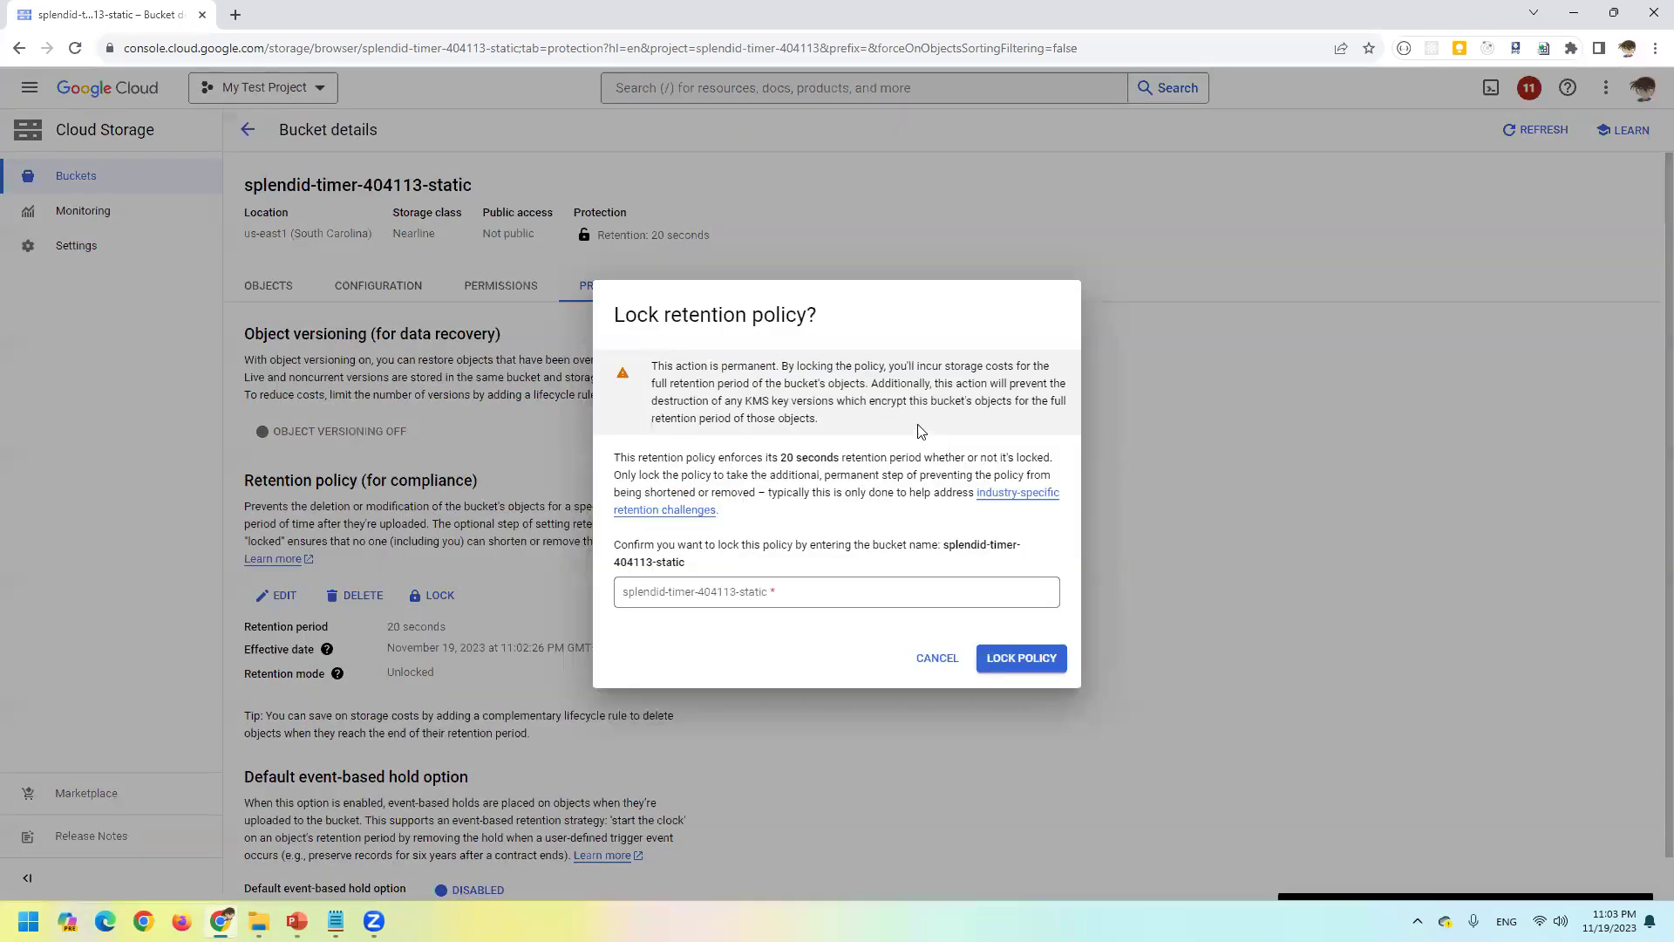
{"action": "left_click", "coordinate": [936, 670]}
- Upload 010.png to the emptied bucket again, confirming the upload despite the retention policy
{"action": "left_click", "coordinate": [274, 290]}
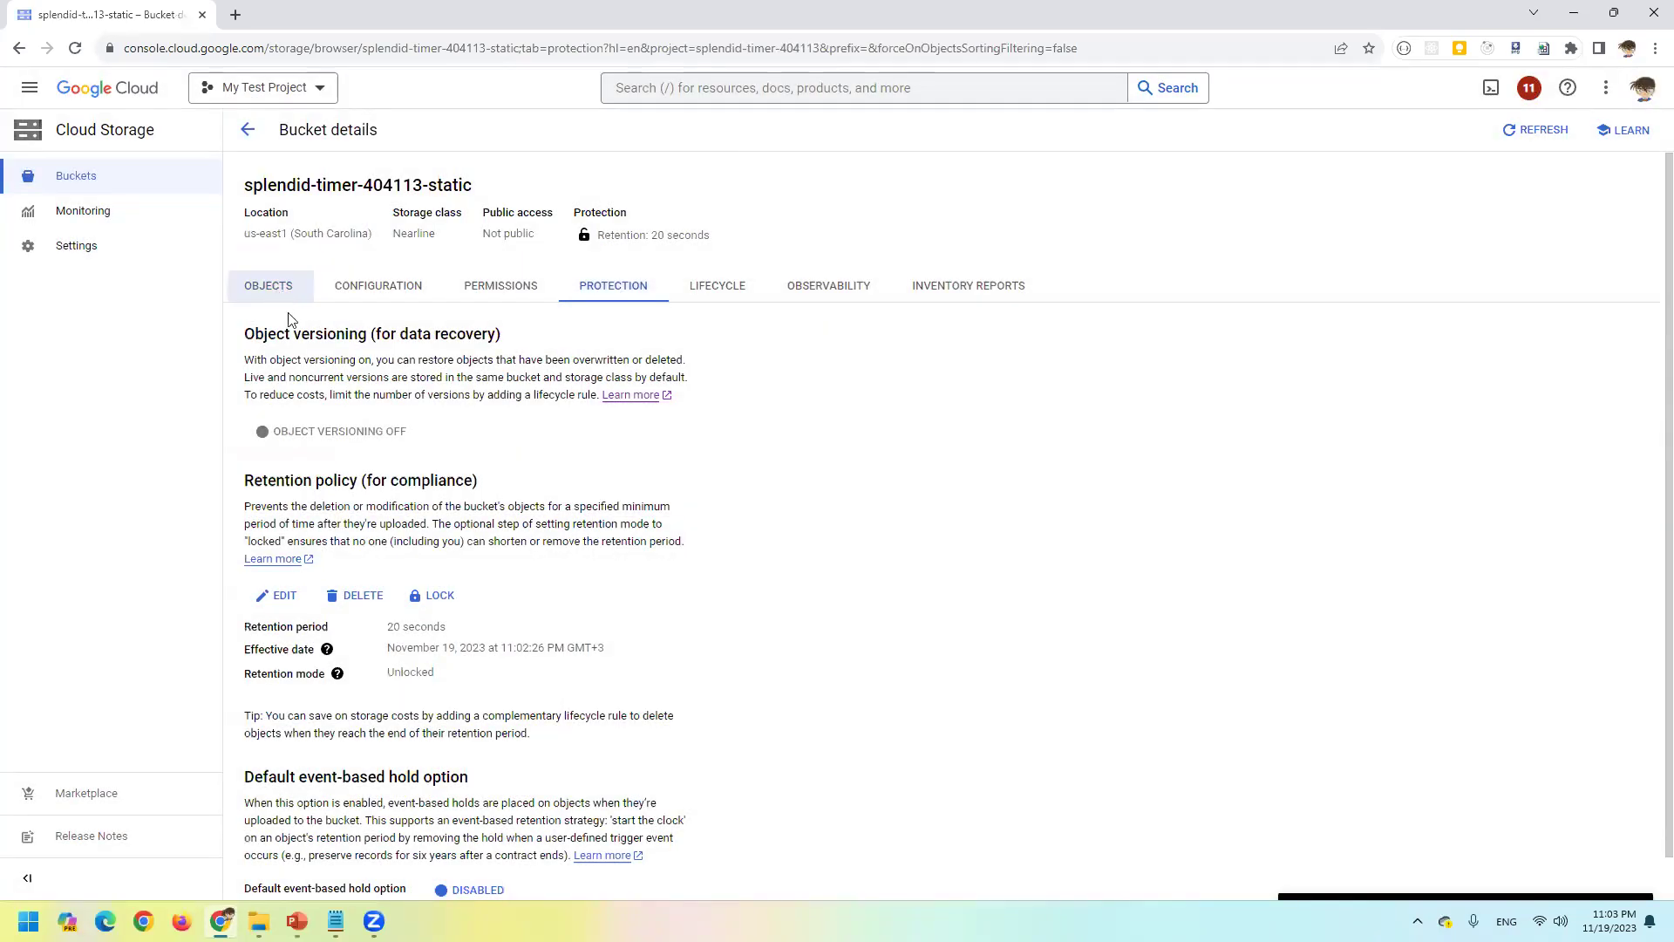
{"action": "left_click", "coordinate": [301, 367]}
{"action": "left_click", "coordinate": [253, 142]}
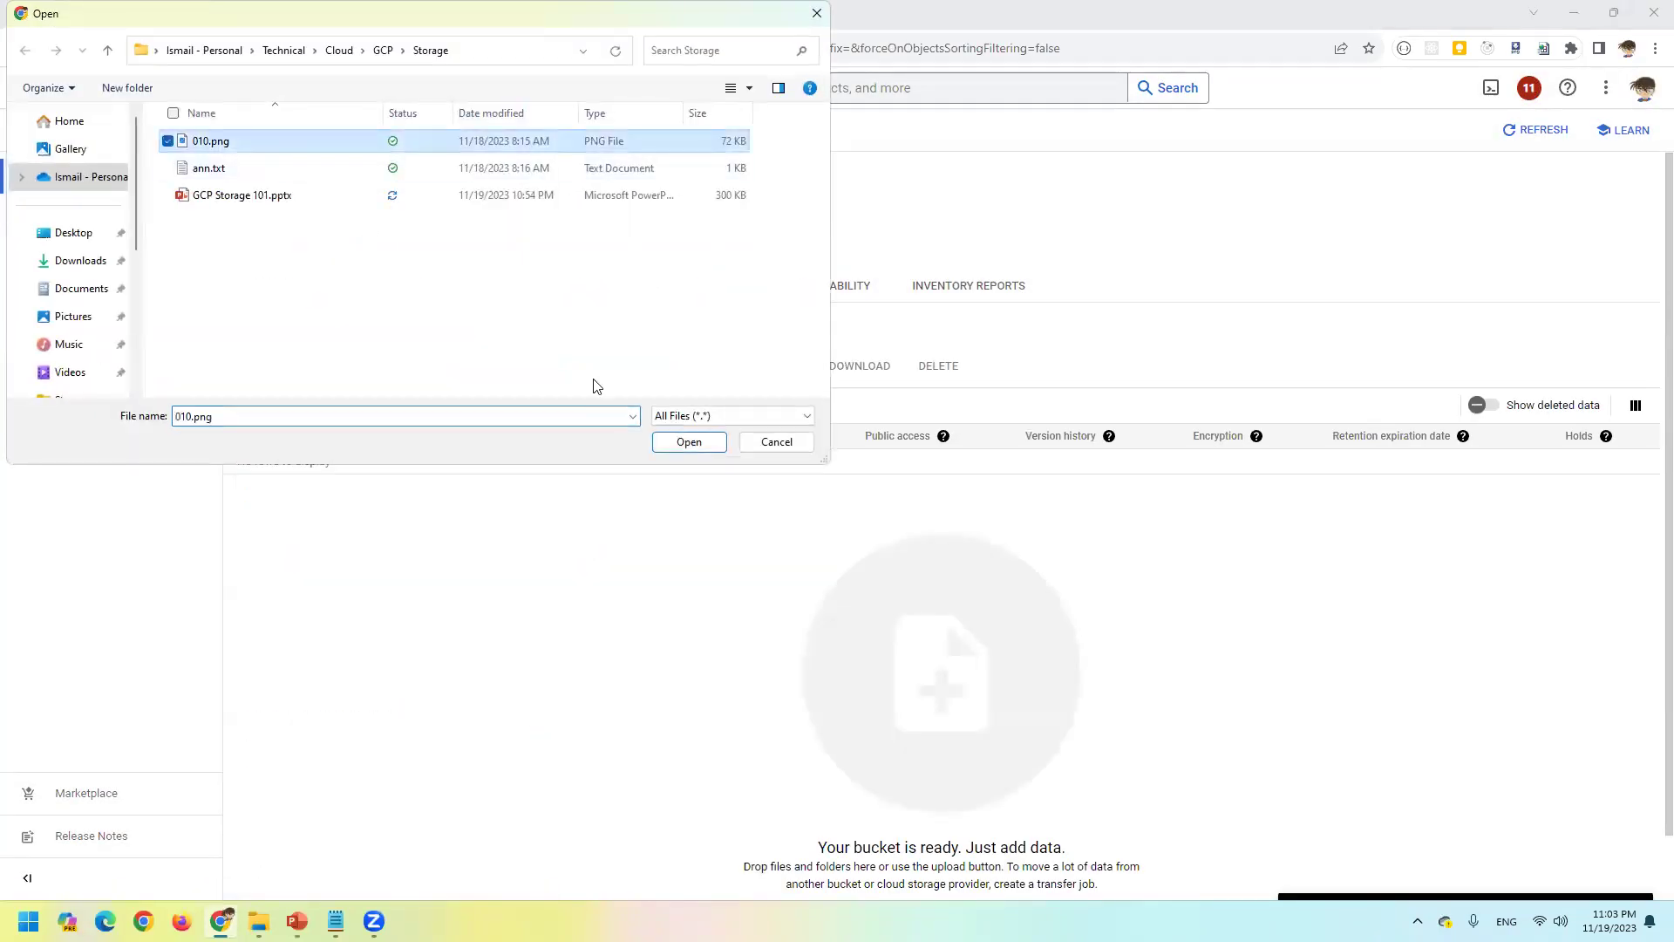
{"action": "left_click", "coordinate": [688, 442]}
{"action": "left_click", "coordinate": [1212, 577]}
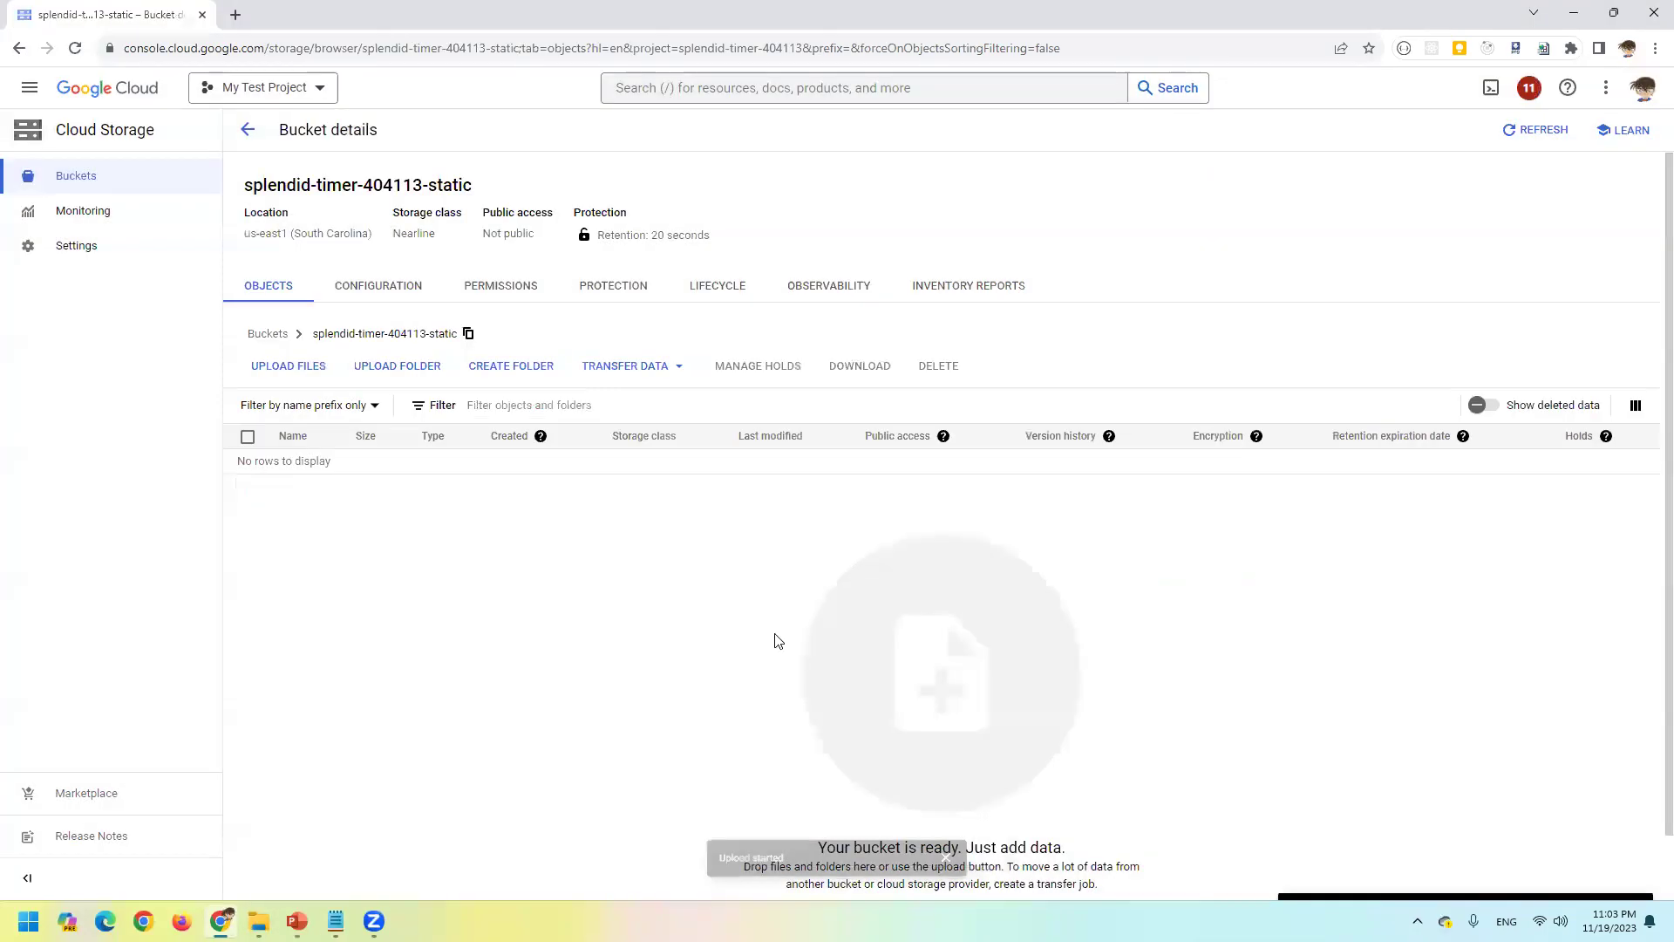
- Start locking the bucket's retention policy and read the dialog's notes on permanence, storage costs and the enforced retention period
{"action": "left_click", "coordinate": [614, 286]}
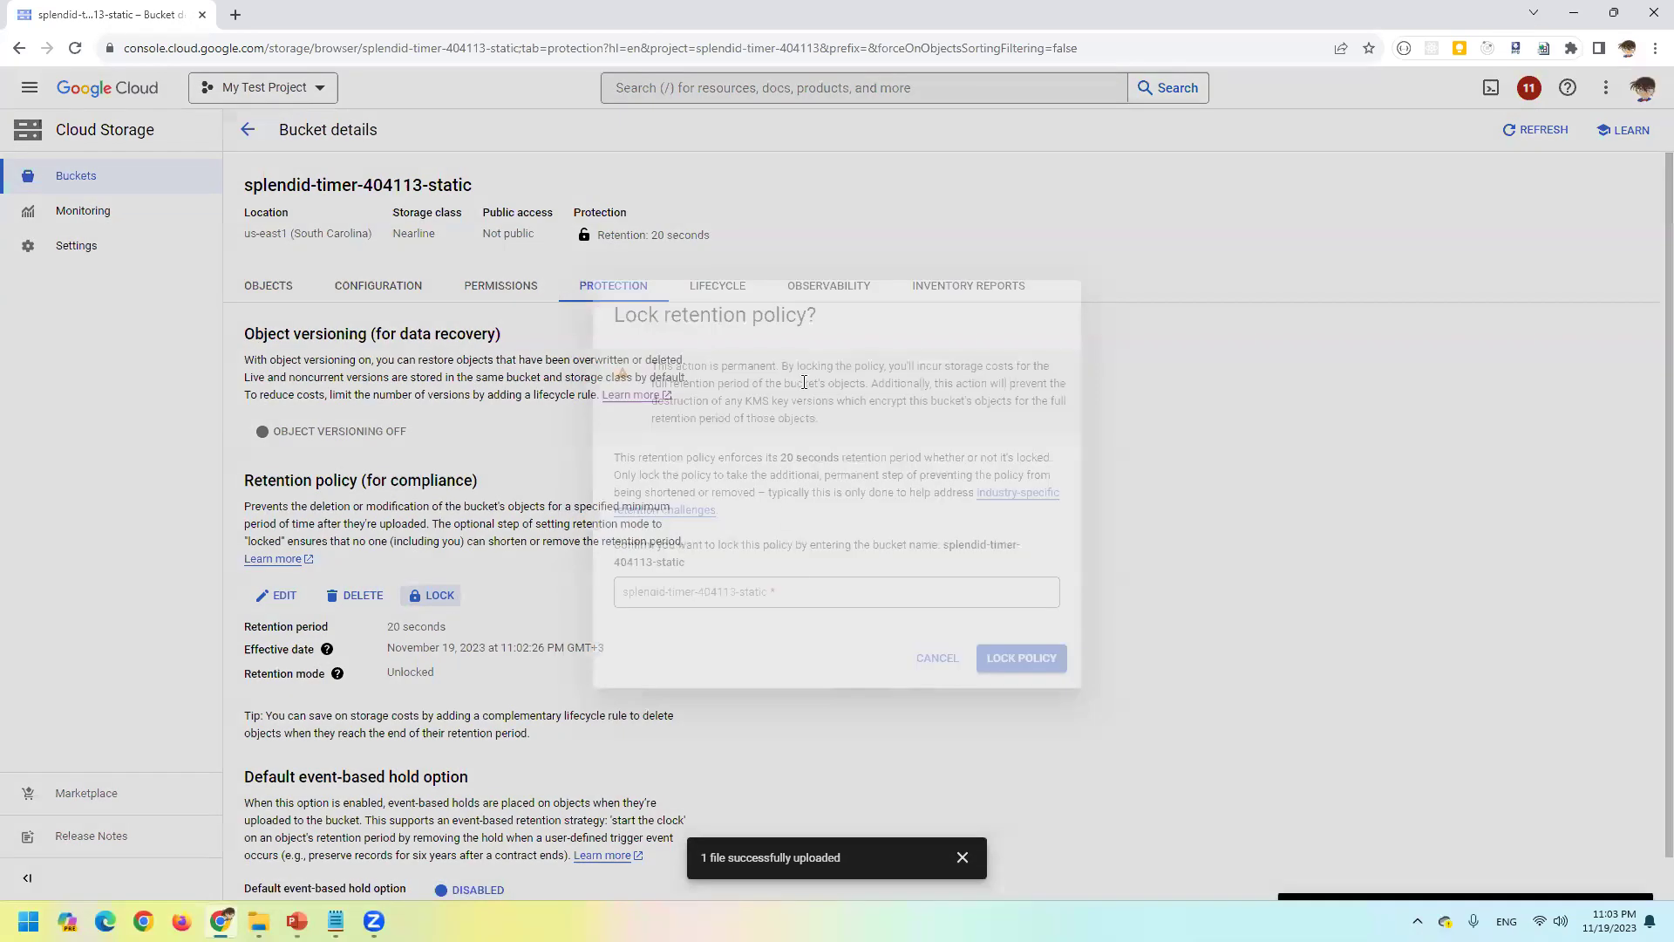
{"action": "triple_click", "coordinate": [815, 366]}
{"action": "left_click", "coordinate": [922, 342]}
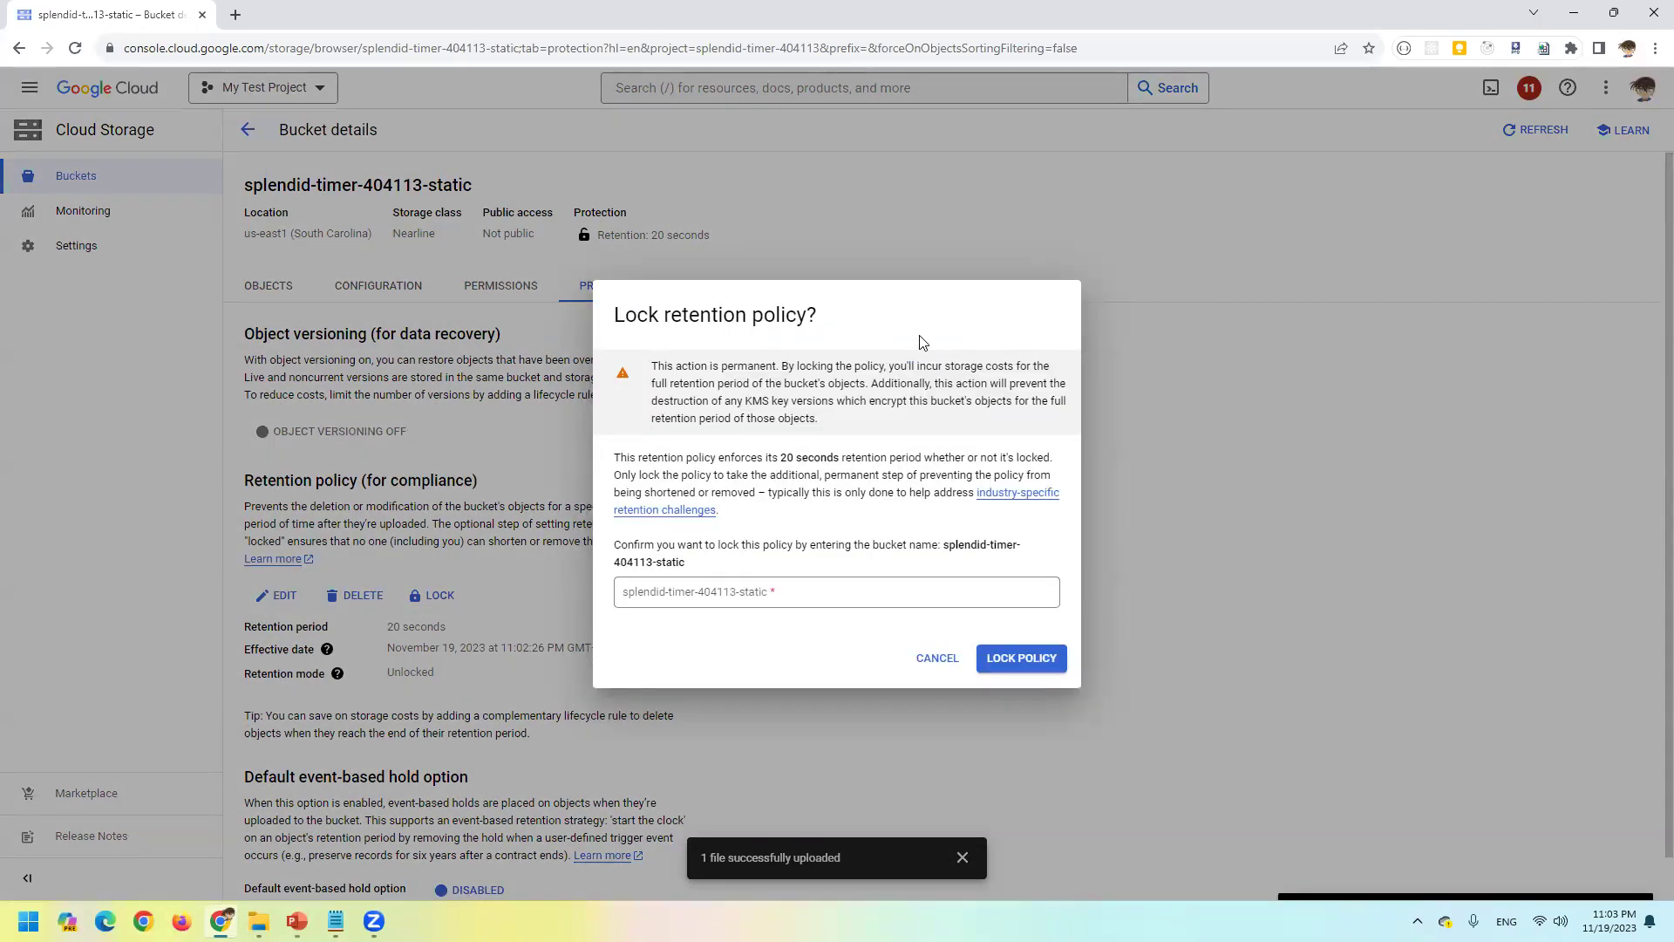
{"action": "left_click_drag", "start_coordinate": [940, 368], "coordinate": [1017, 368]}
{"action": "left_click_drag", "start_coordinate": [652, 384], "coordinate": [862, 384]}
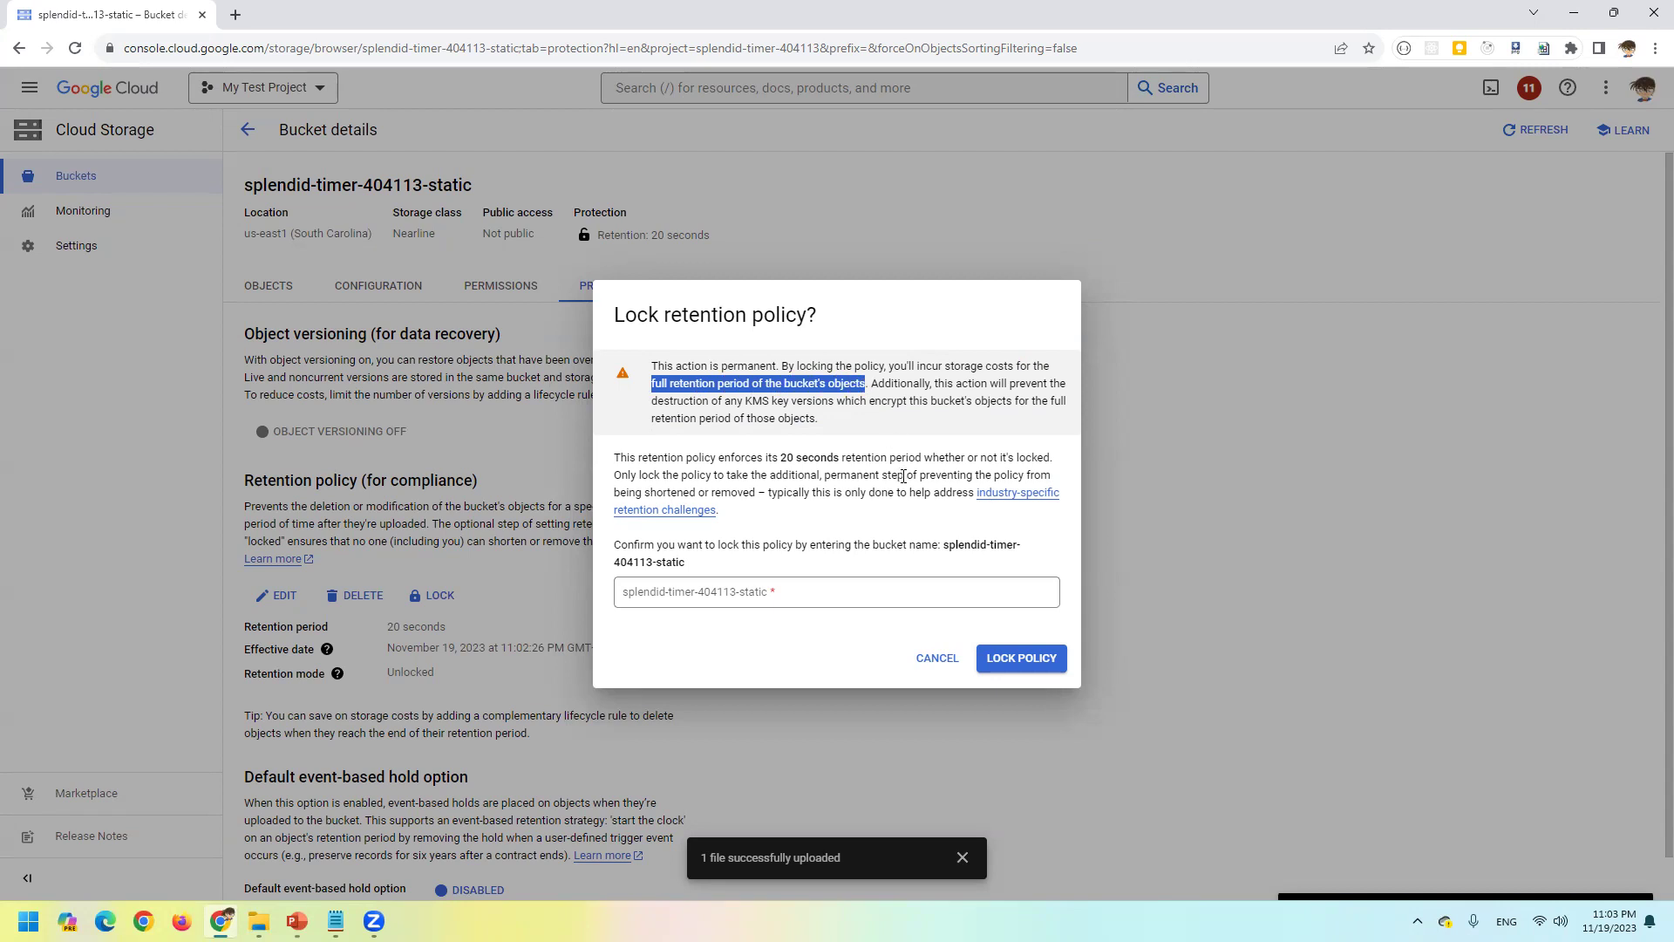
{"action": "left_click", "coordinate": [831, 423]}
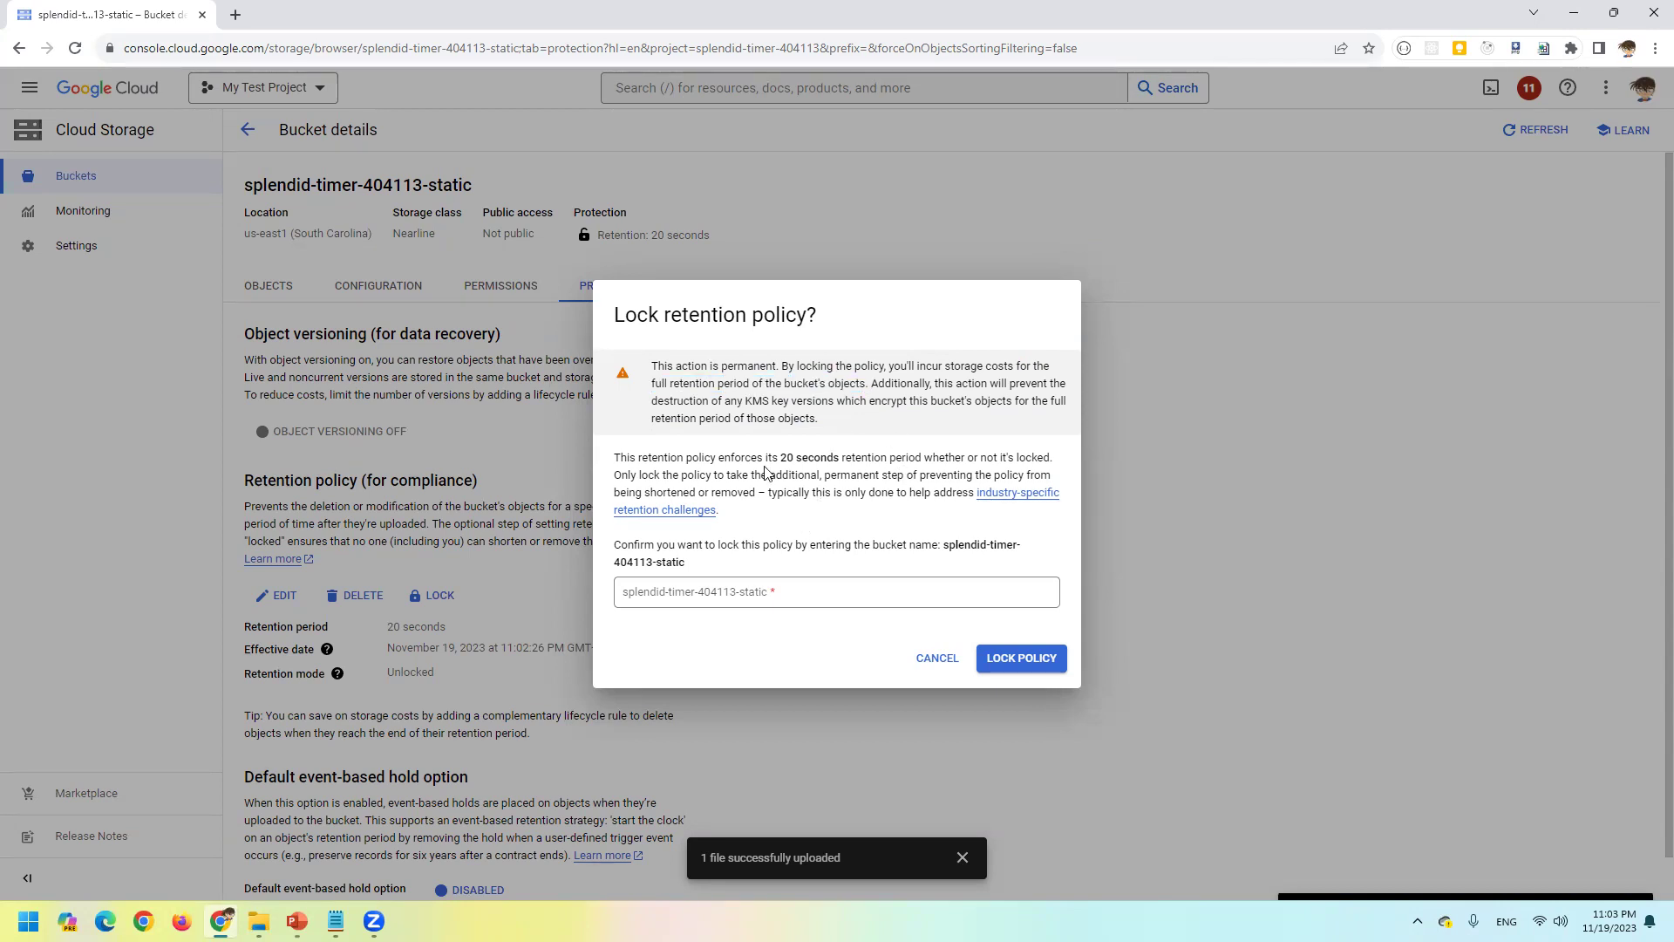
{"action": "left_click_drag", "start_coordinate": [618, 464], "coordinate": [816, 460]}
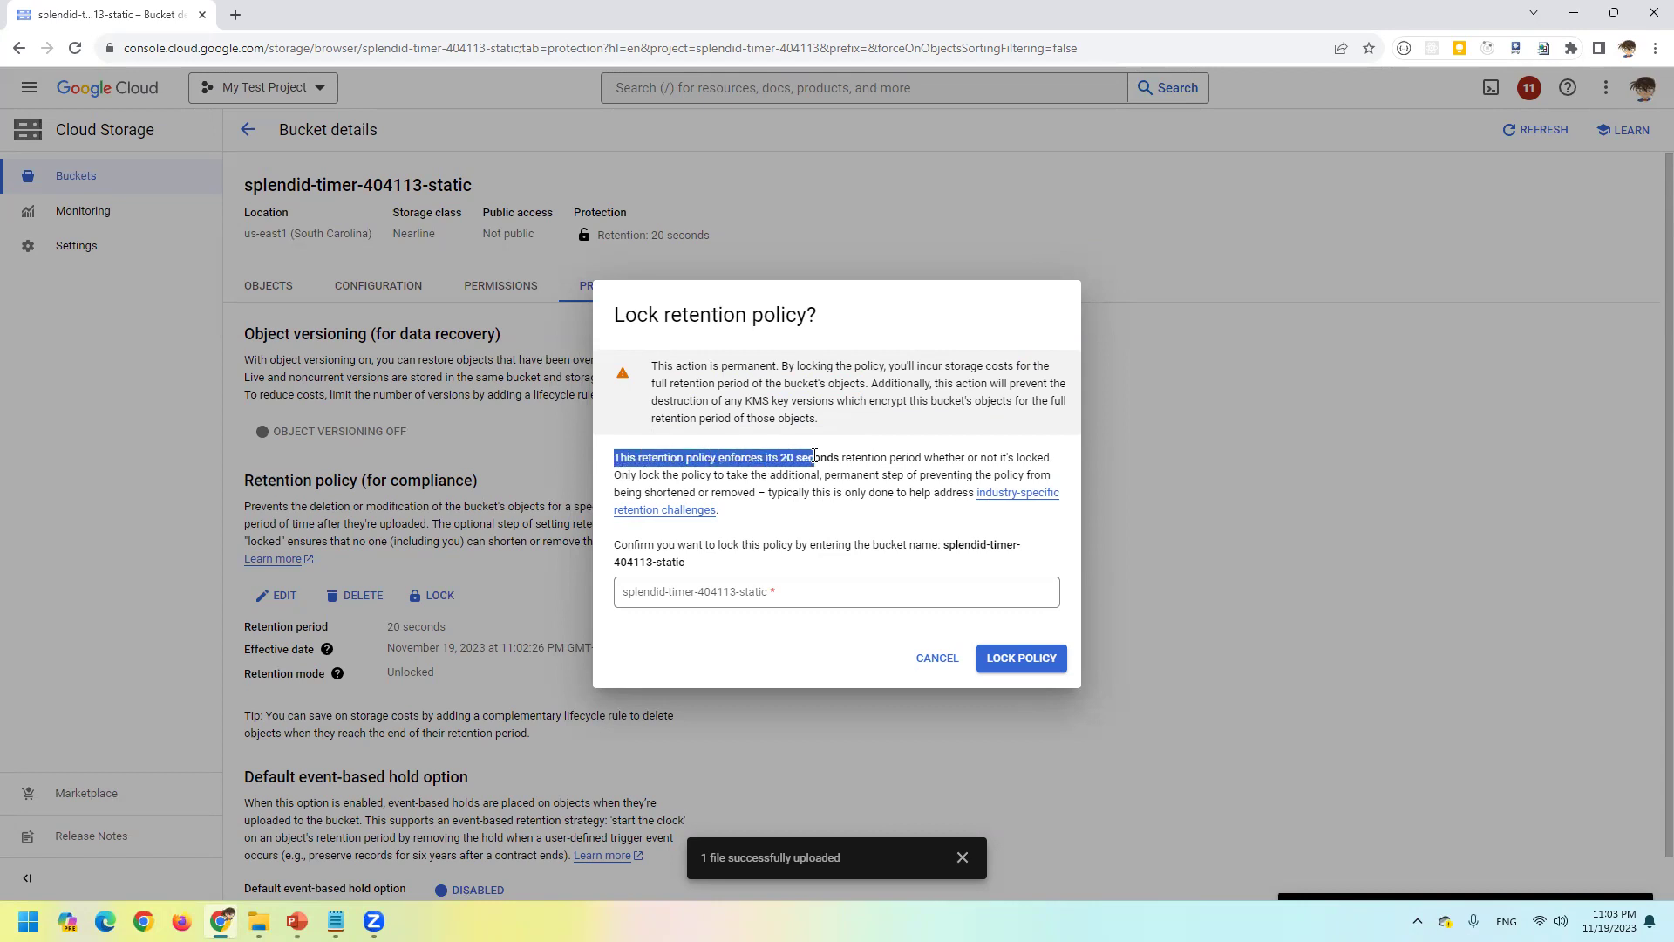
{"action": "left_click", "coordinate": [816, 459]}
- Confirm the lock with the bucket name splendid-timer-404113-static, lock the retention policy, and dismiss the notification
{"action": "left_click_drag", "start_coordinate": [945, 543], "coordinate": [792, 570]}
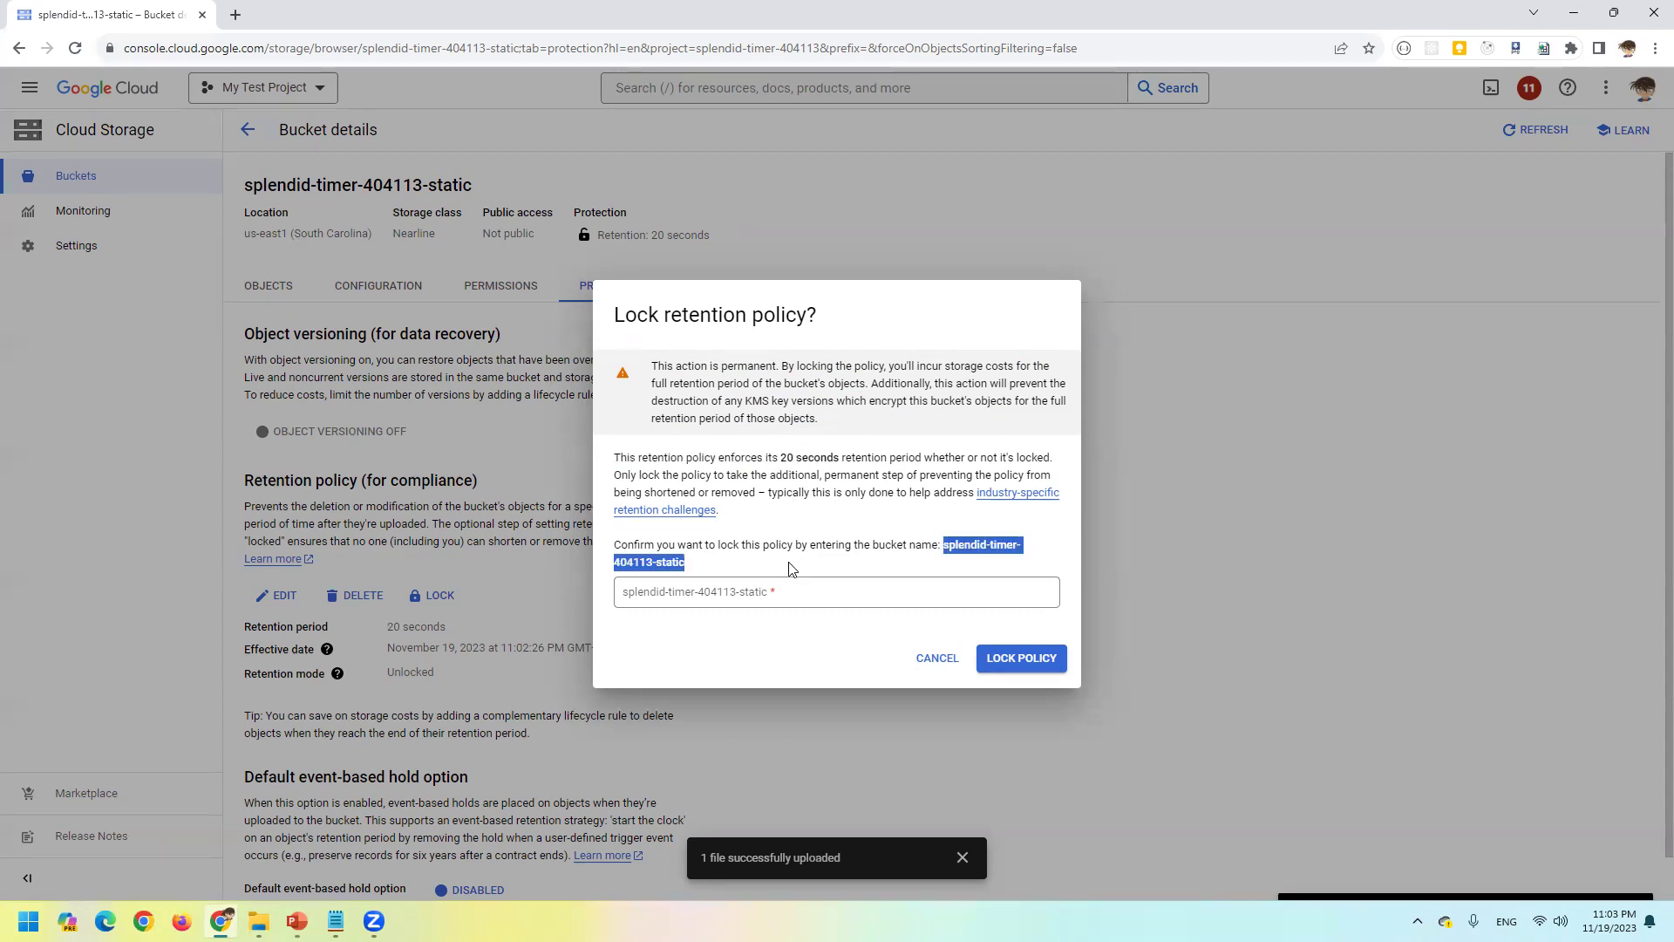
{"action": "left_click_drag", "start_coordinate": [685, 567], "coordinate": [741, 596]}
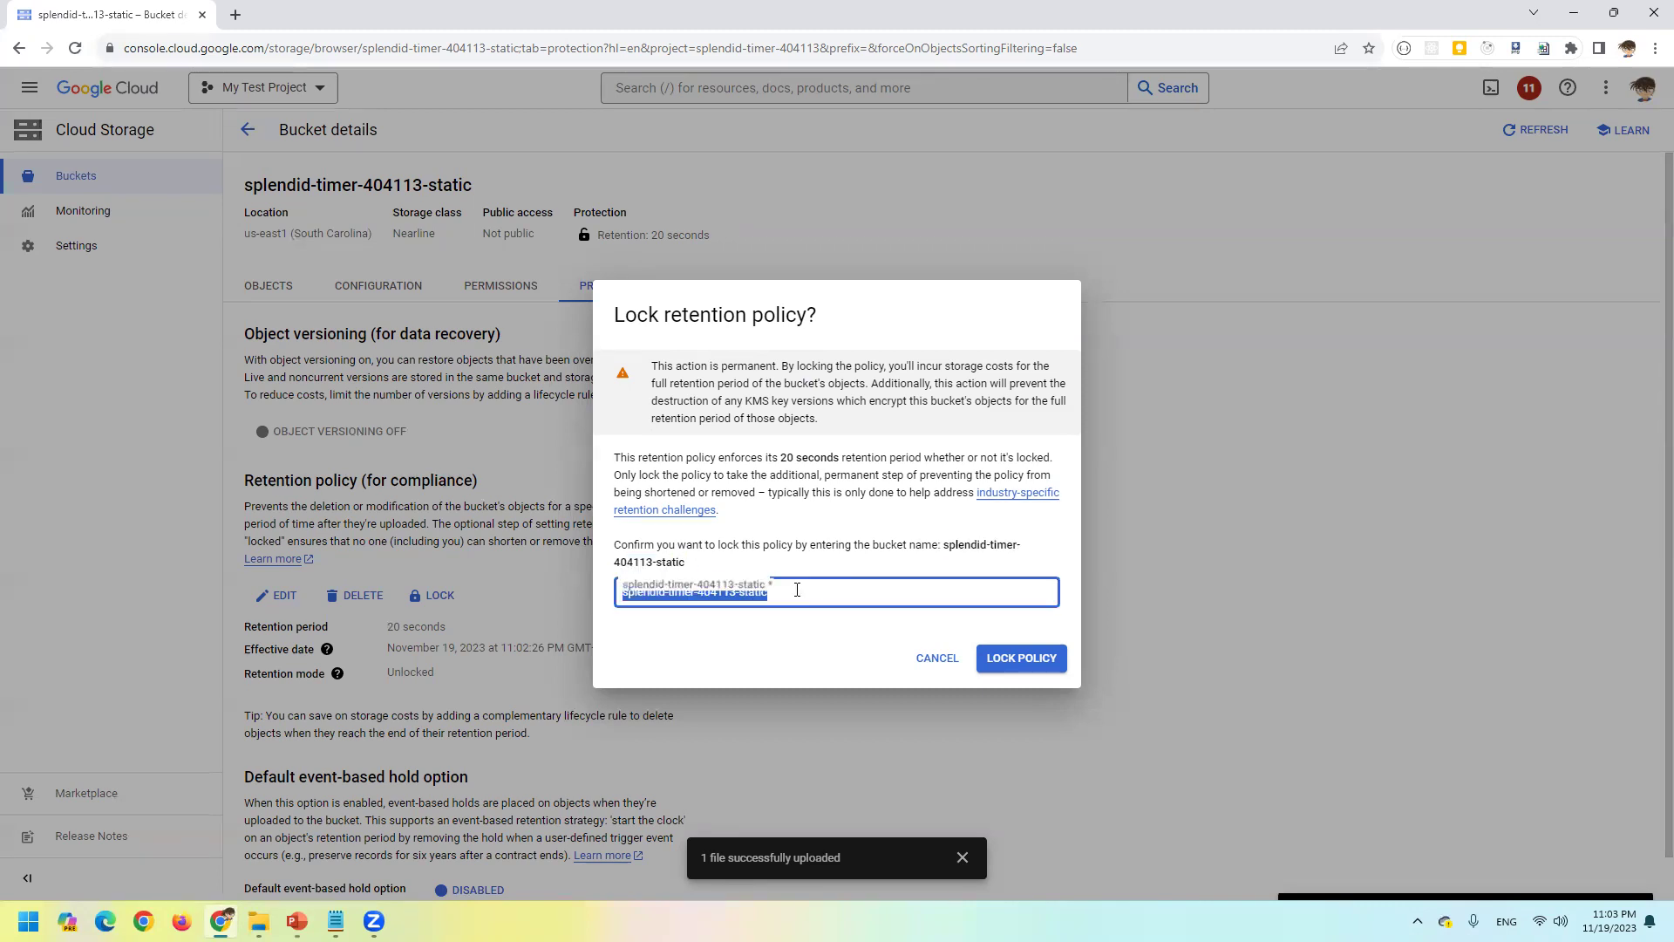
{"action": "left_click", "coordinate": [1045, 667]}
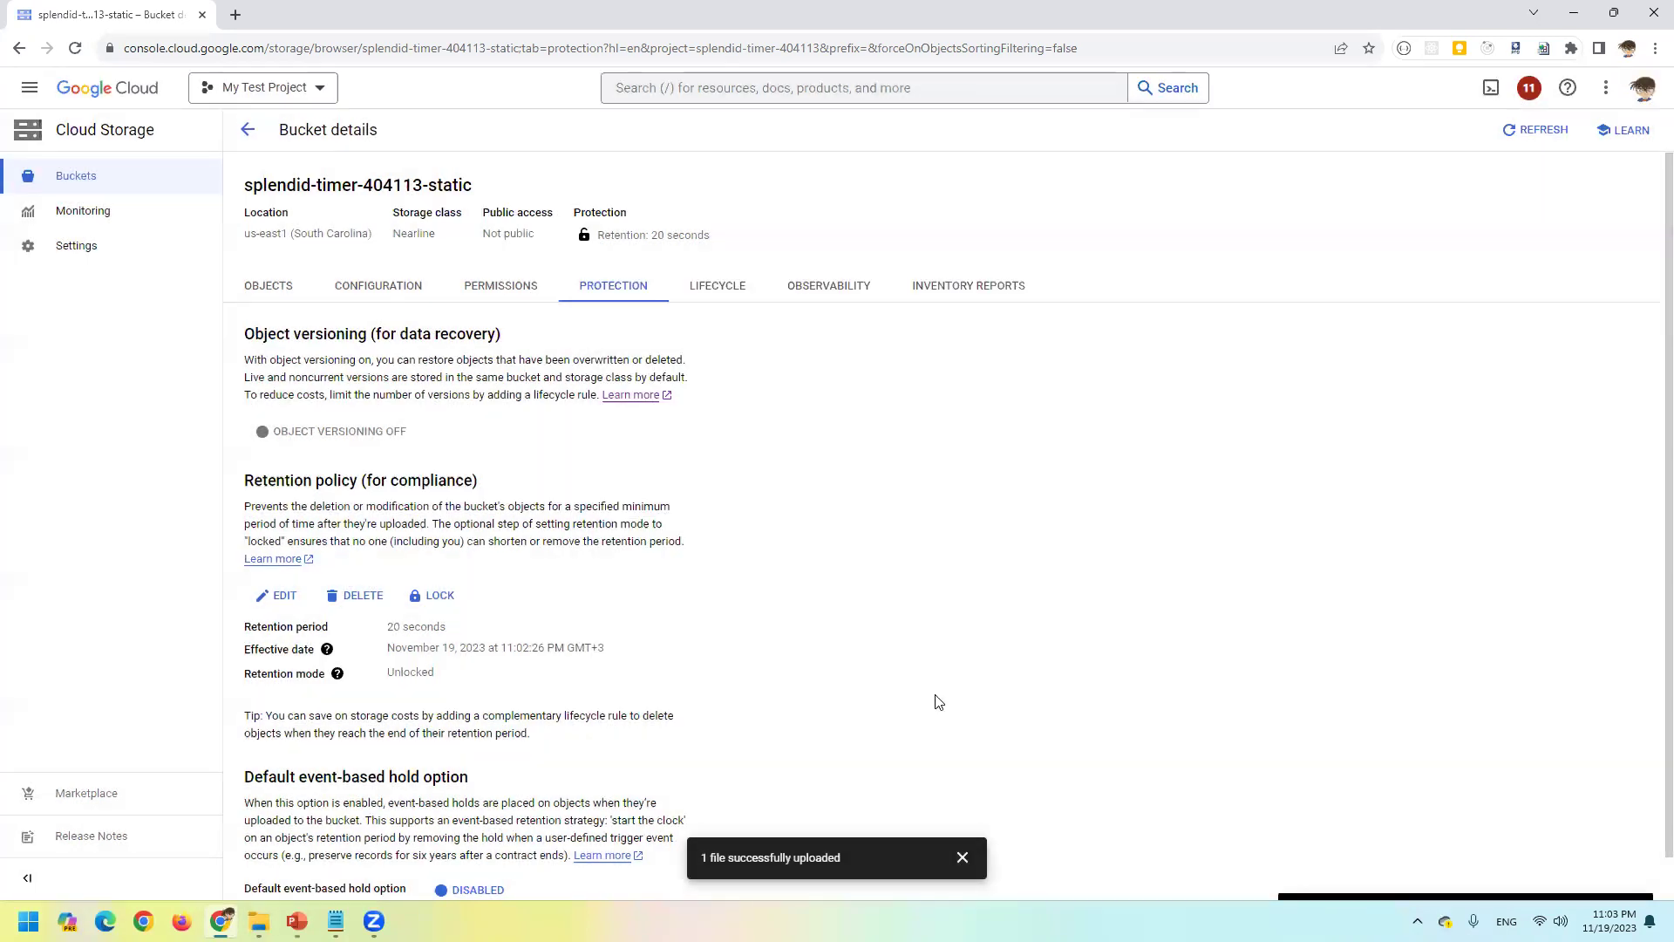
{"action": "left_click", "coordinate": [962, 859]}
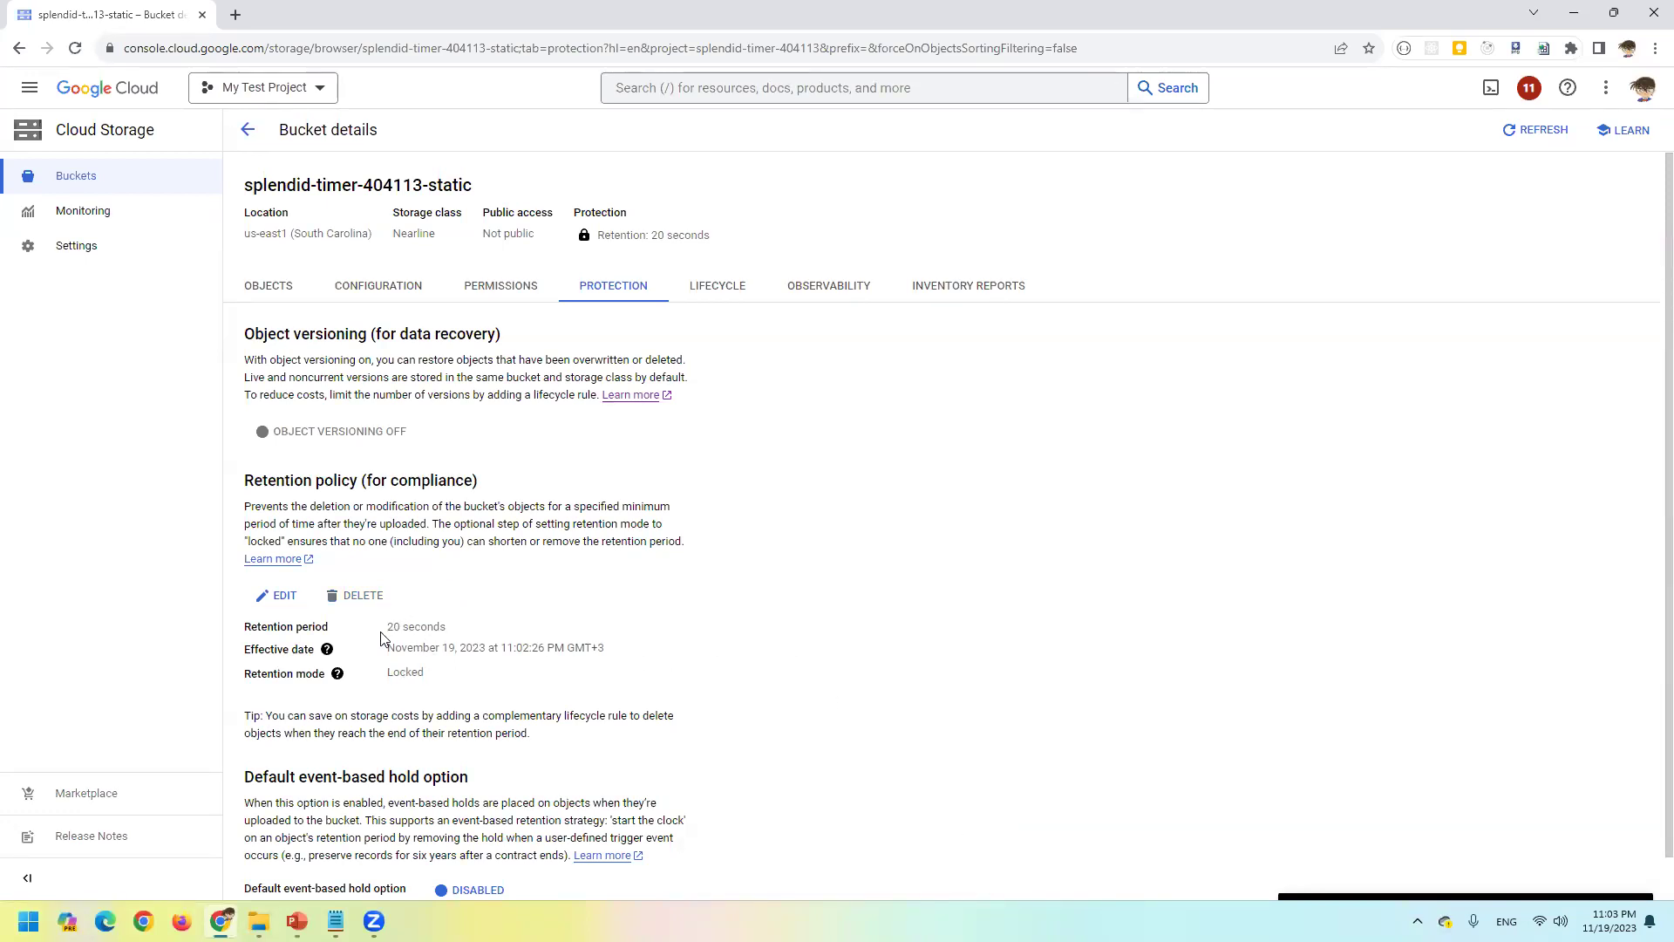
- Try to reduce the locked retention period to 10 seconds, cancel, and edit the duration once more without saving
{"action": "left_click", "coordinate": [281, 595]}
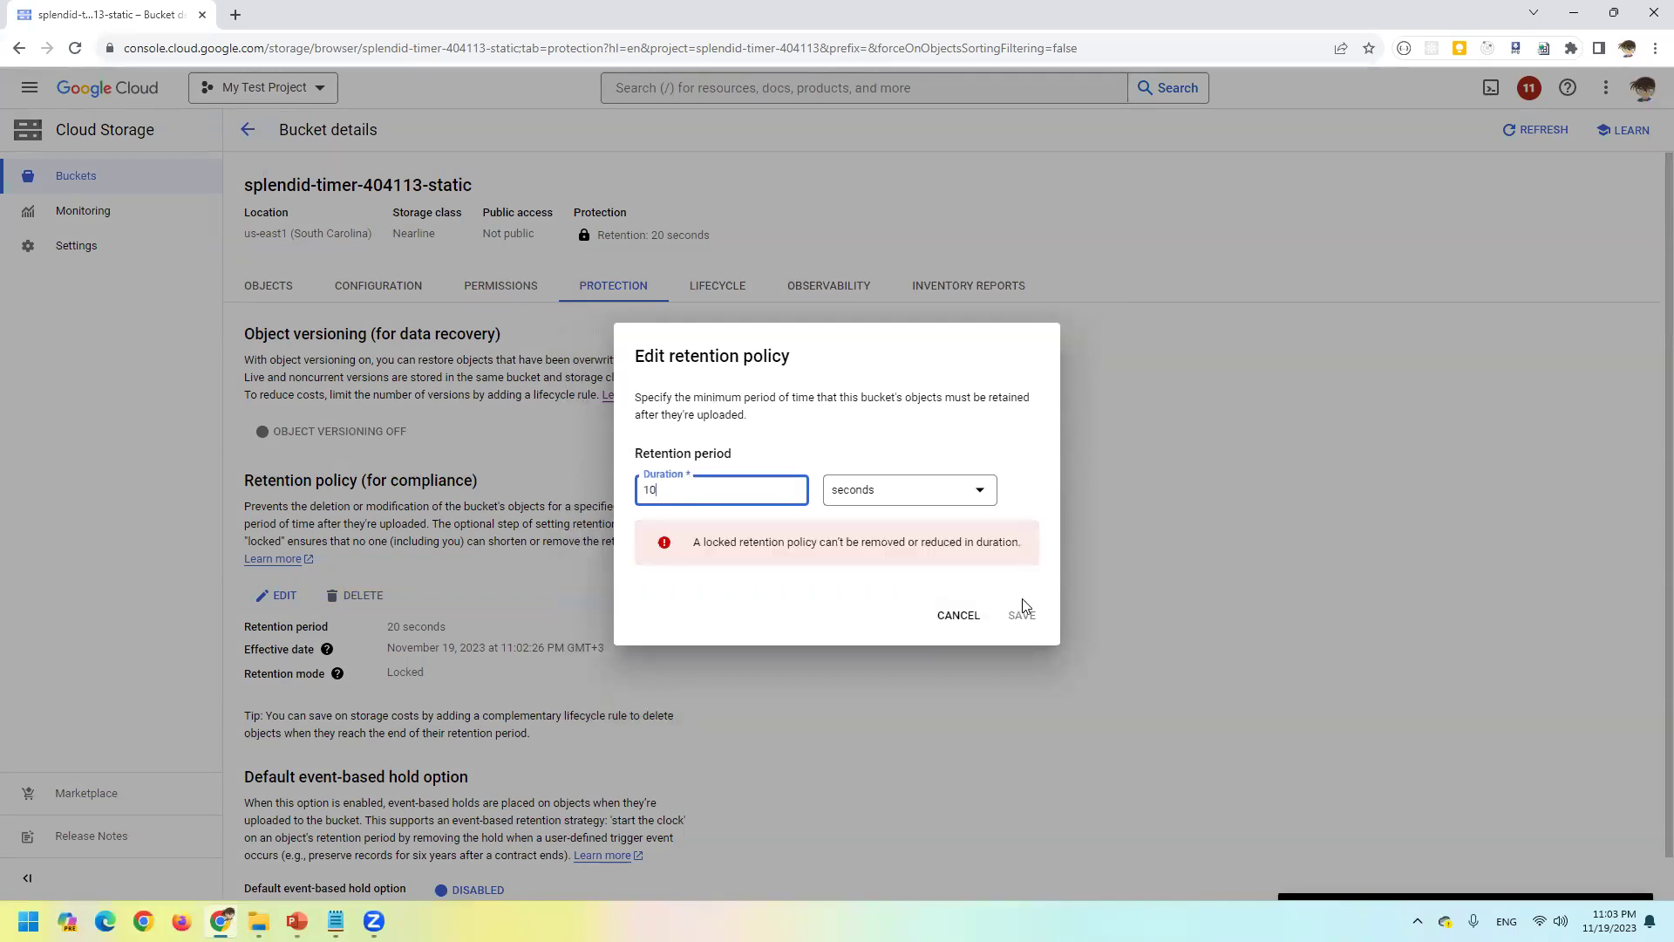
{"action": "triple_click", "coordinate": [781, 546]}
{"action": "left_click", "coordinate": [959, 614]}
{"action": "left_click", "coordinate": [279, 595]}
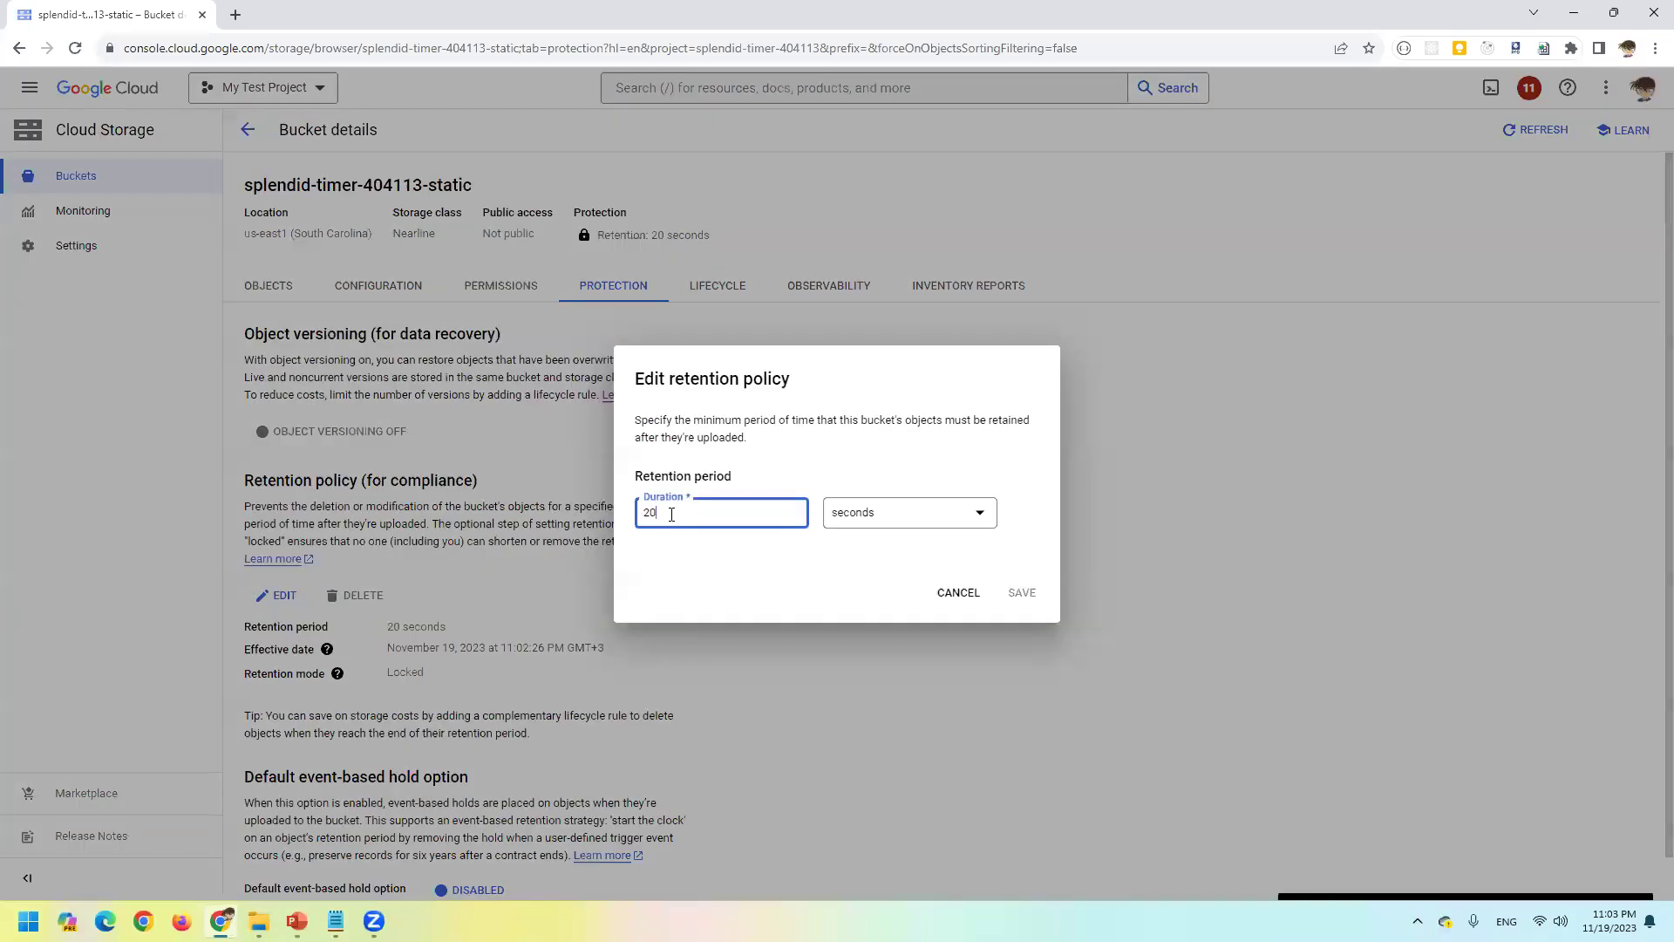
{"action": "type", "text": "5"}
{"action": "left_click", "coordinate": [991, 597]}
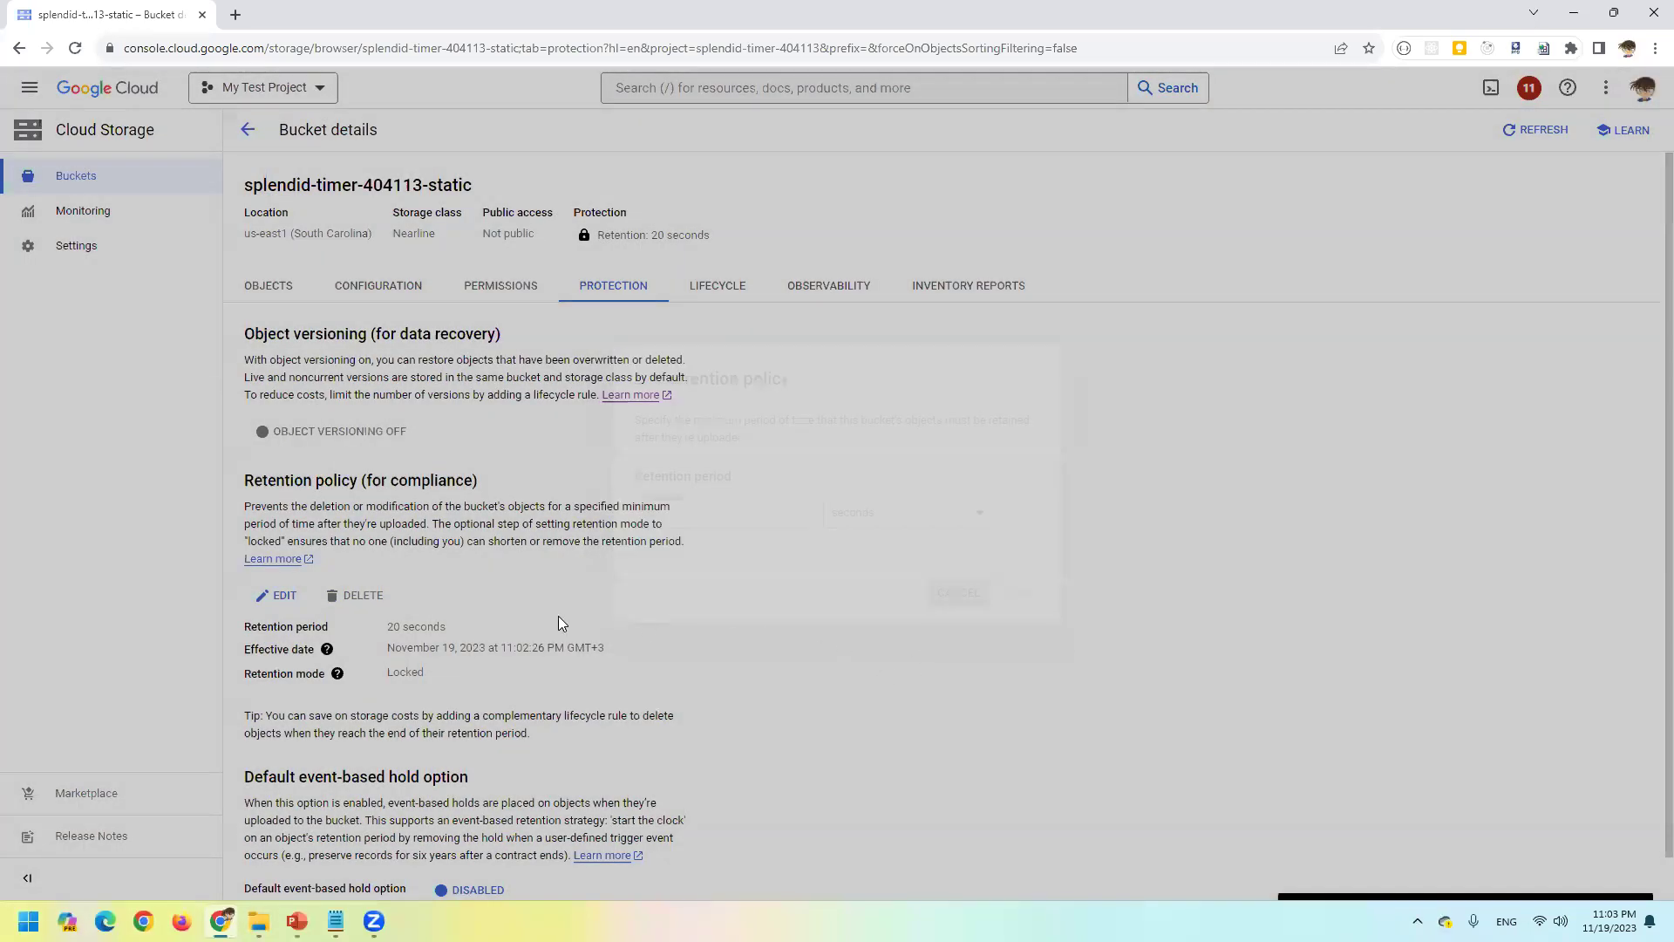
- Open the details of 010.png from the bucket's objects and examine the time until which its retention policy prevents deletion
{"action": "left_click", "coordinate": [269, 287]}
{"action": "left_click", "coordinate": [320, 461]}
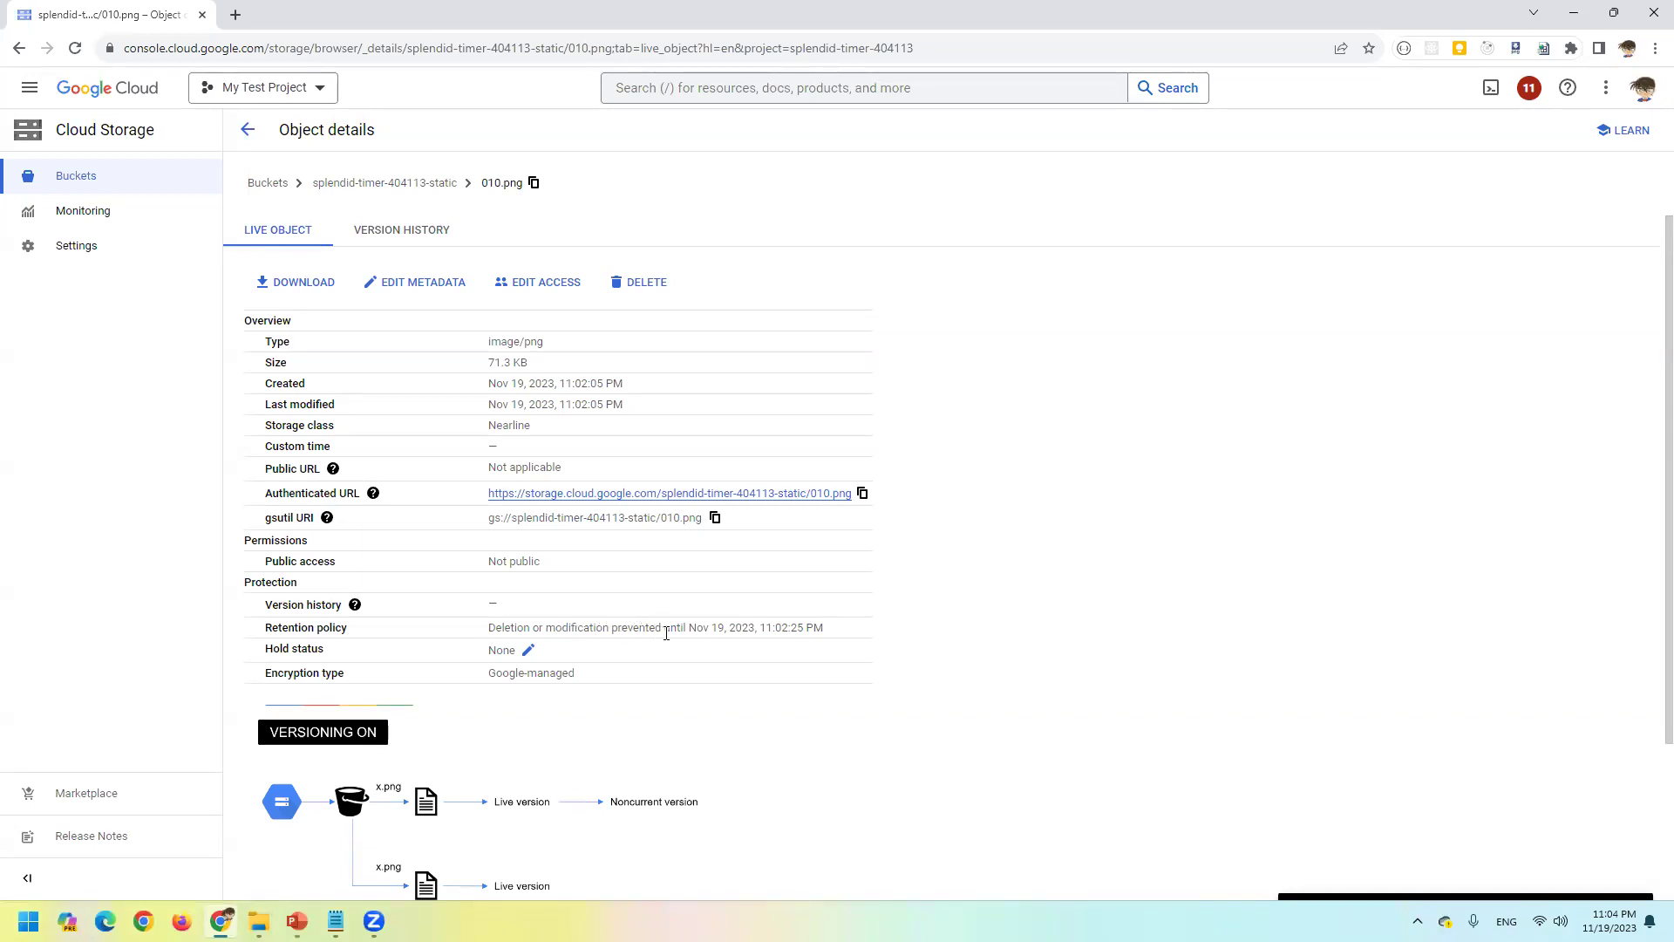
{"action": "left_click_drag", "start_coordinate": [774, 628], "coordinate": [820, 629]}
{"action": "left_click", "coordinate": [820, 629]}
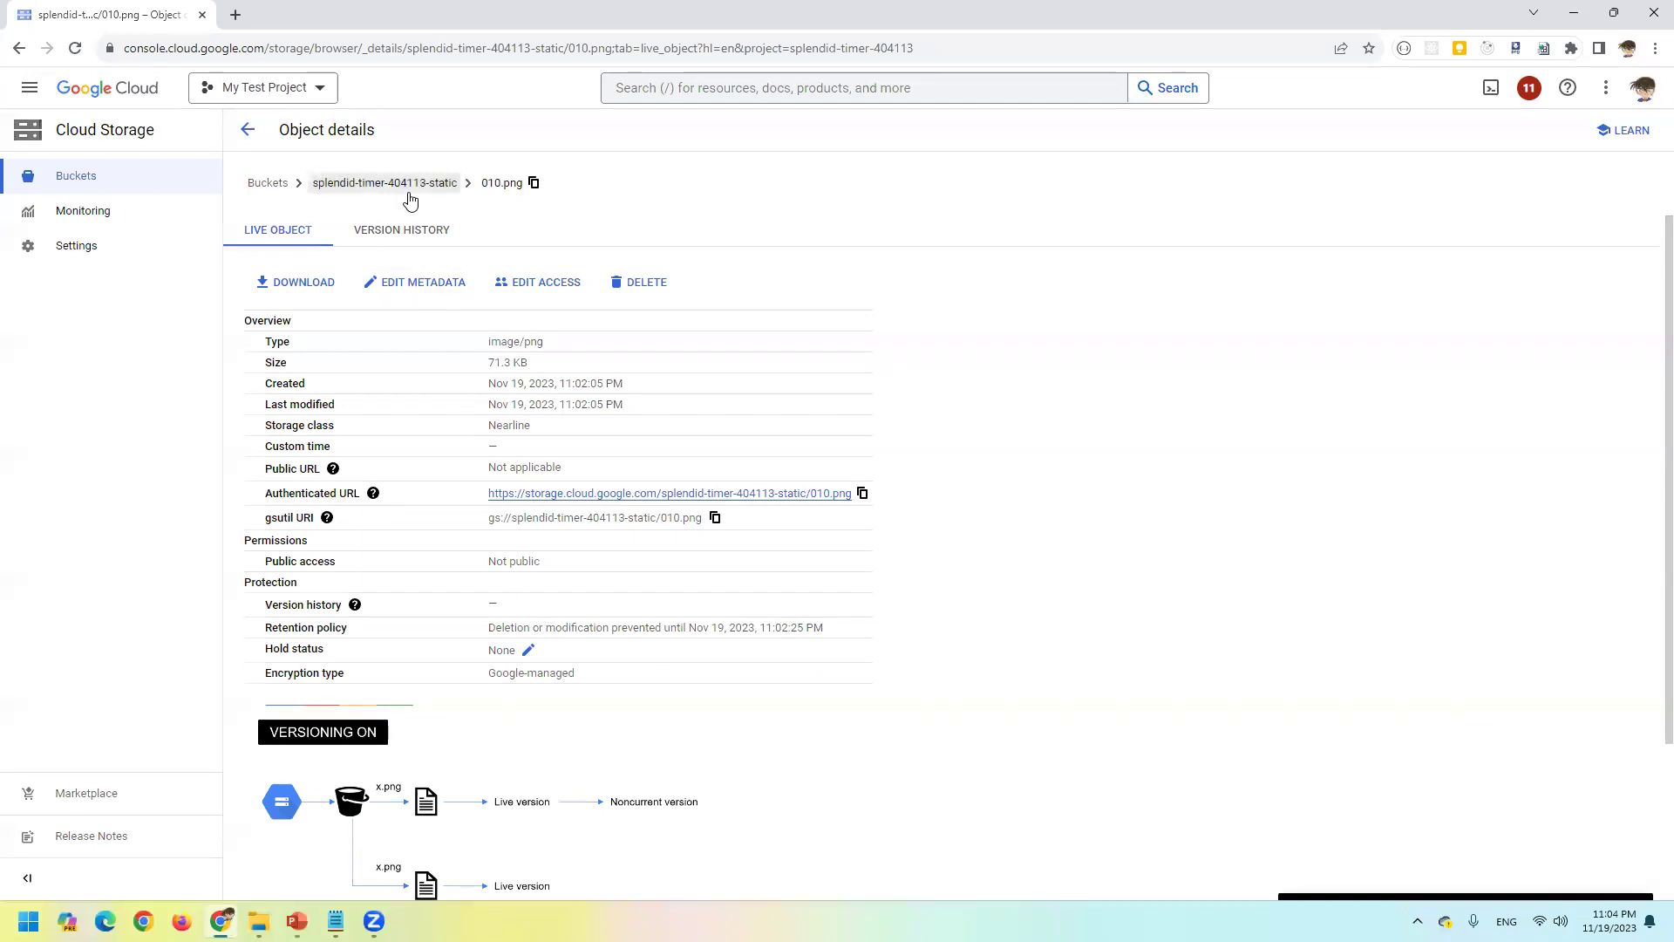
- Go back to the bucket's objects, delete 010.png, and dismiss the deletion notification
{"action": "left_click", "coordinate": [385, 183]}
{"action": "left_click", "coordinate": [247, 461]}
{"action": "left_click", "coordinate": [950, 367]}
{"action": "left_click", "coordinate": [1196, 571]}
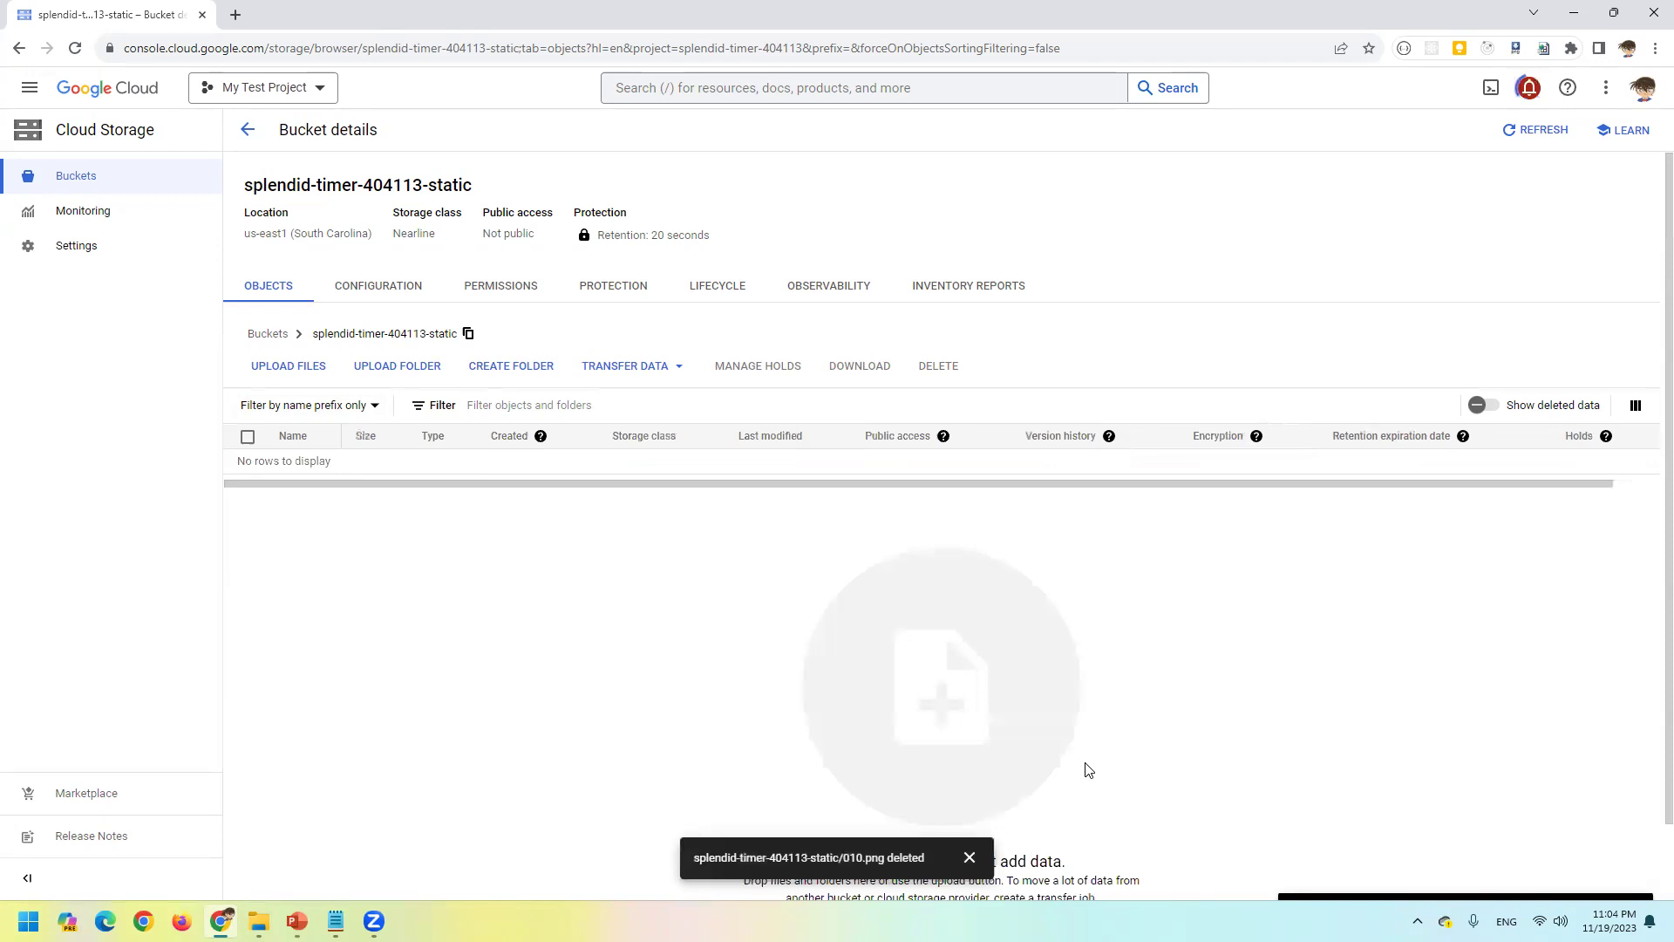
{"action": "left_click", "coordinate": [969, 857]}
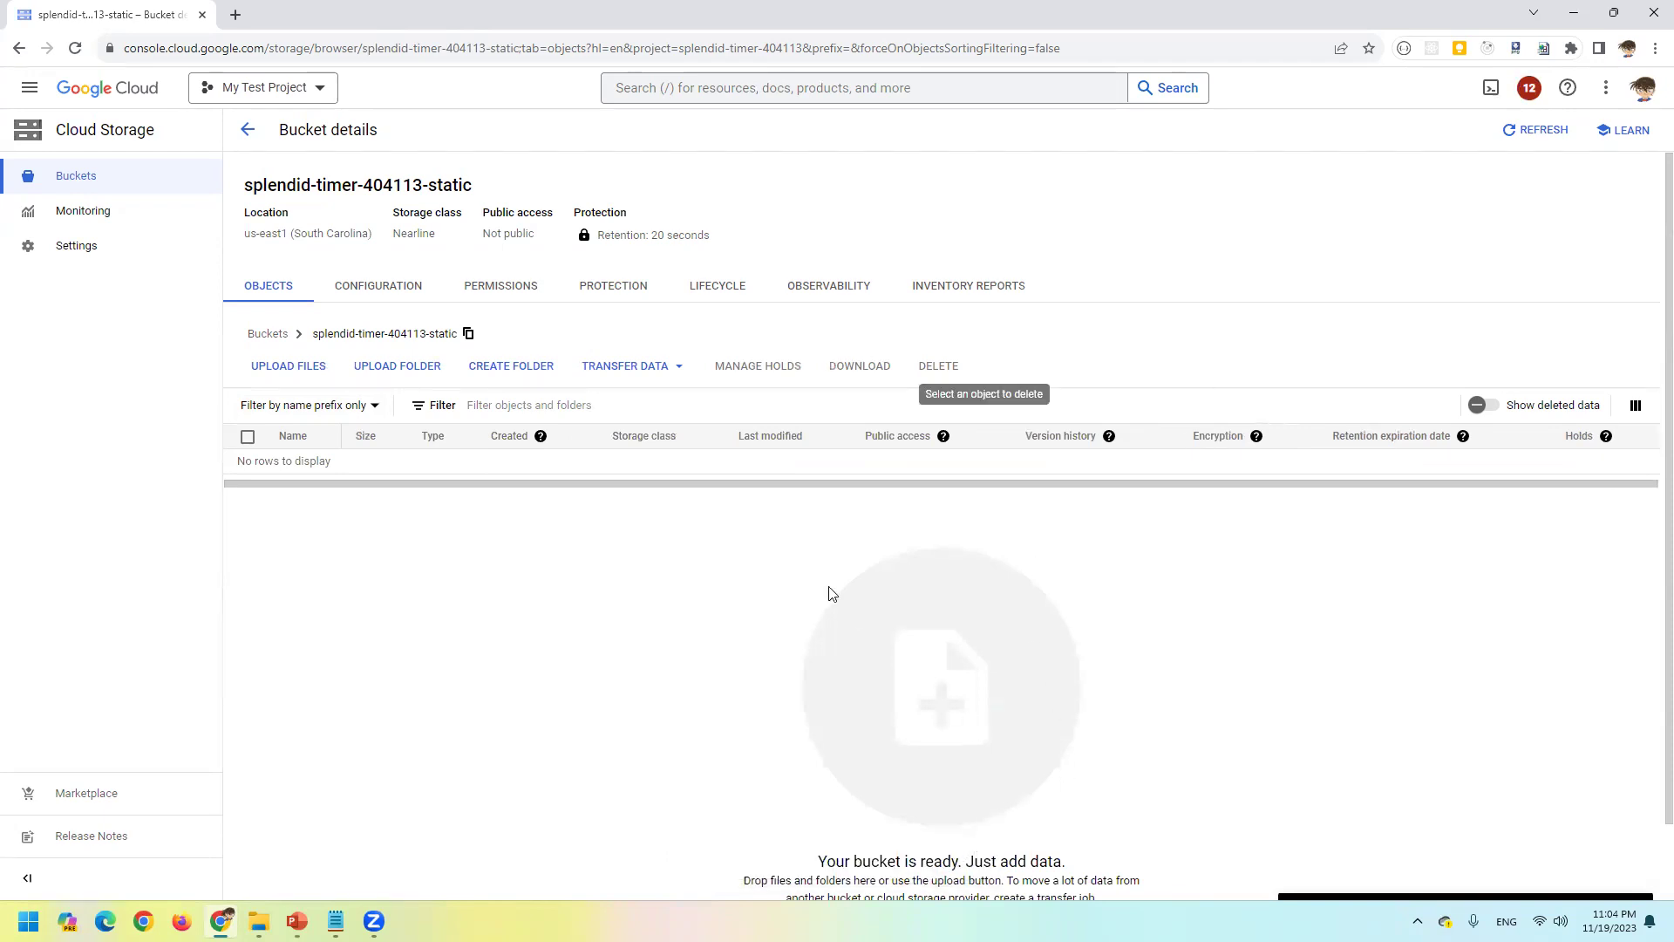
- Check the bucket's retention settings, return to its objects, and upload 010.png again, confirming the upload
{"action": "left_click", "coordinate": [613, 285]}
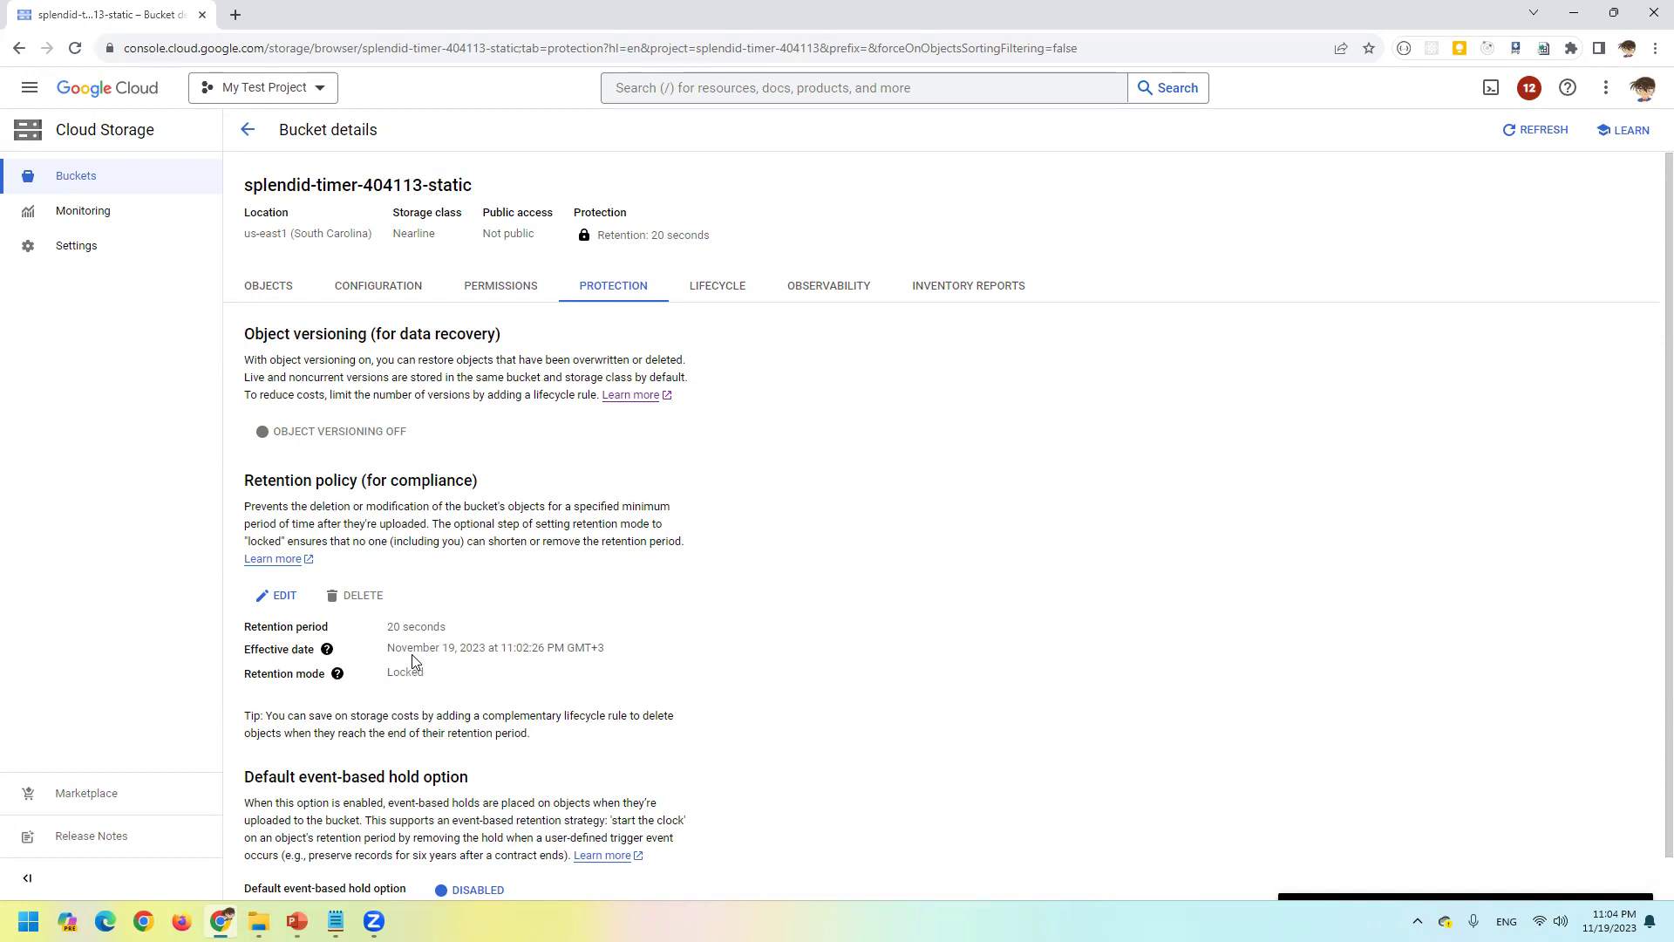
{"action": "left_click", "coordinate": [269, 285]}
{"action": "left_click", "coordinate": [288, 366]}
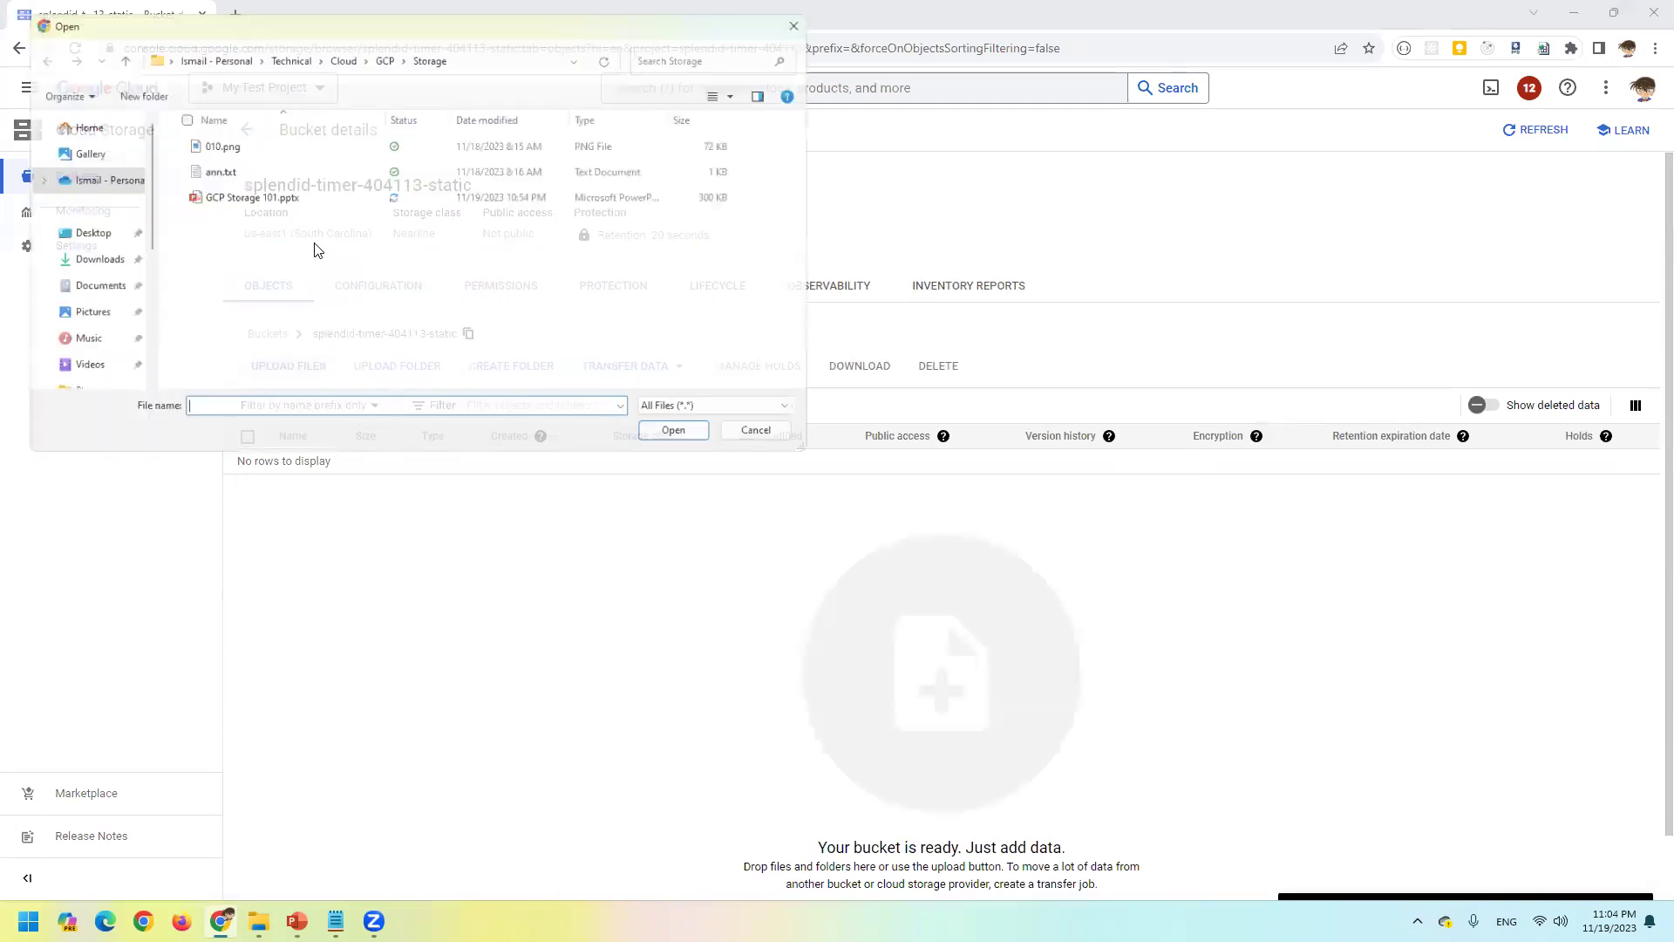
{"action": "left_click", "coordinate": [253, 140]}
{"action": "left_click", "coordinate": [213, 195]}
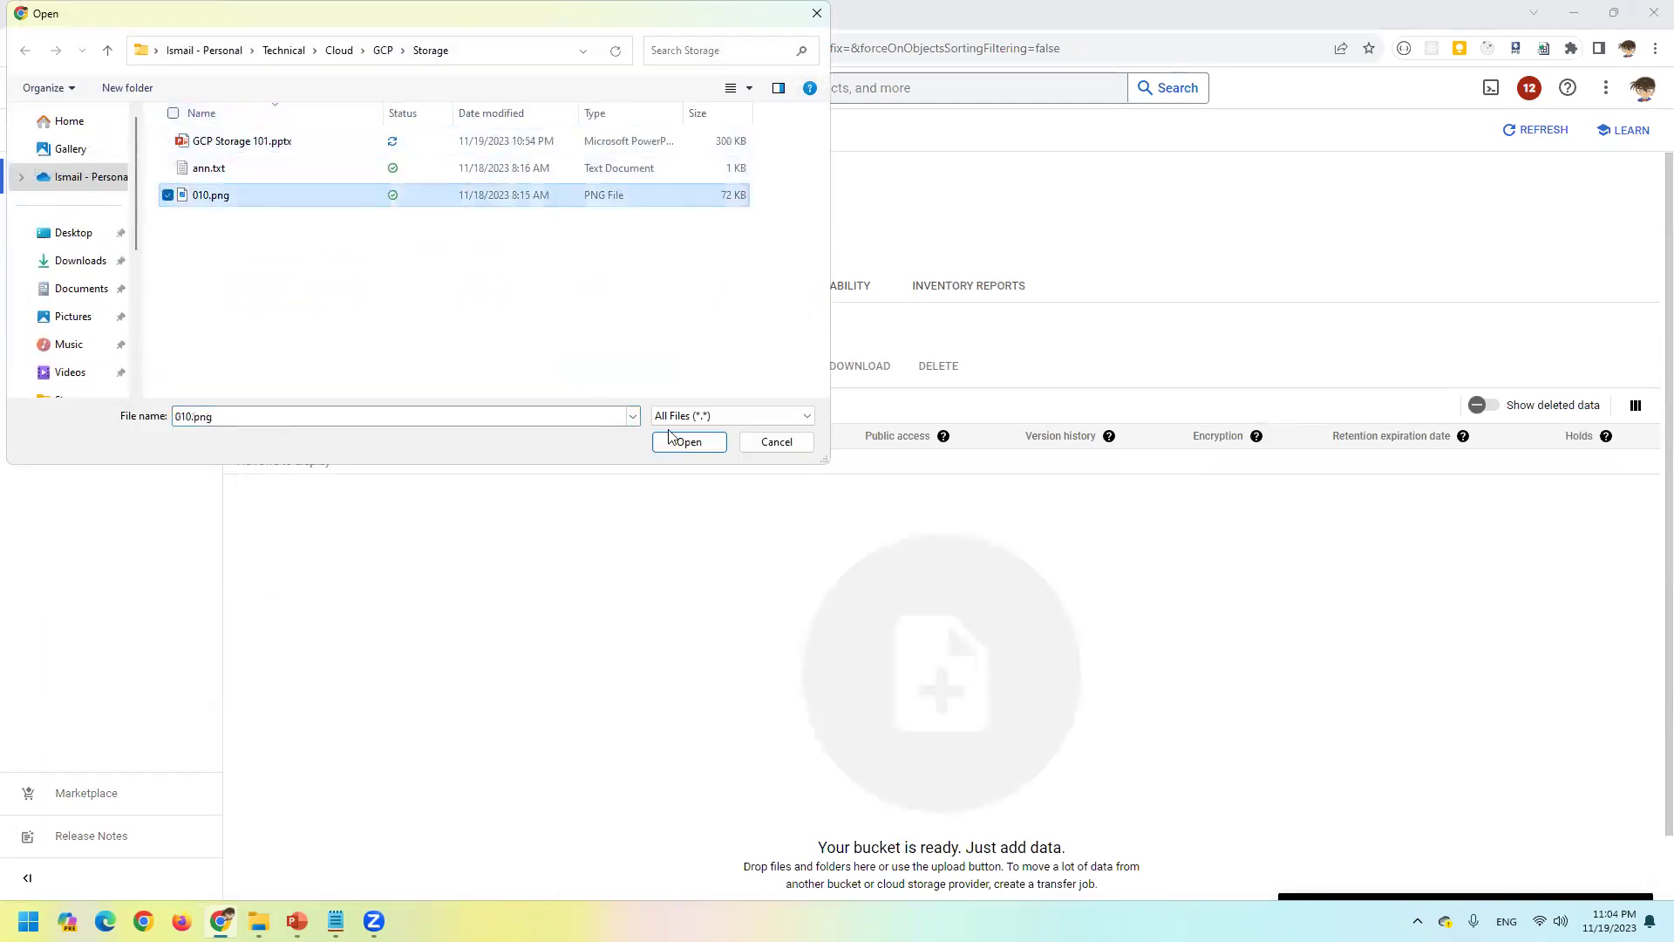
{"action": "left_click", "coordinate": [683, 441]}
{"action": "left_click", "coordinate": [1207, 590]}
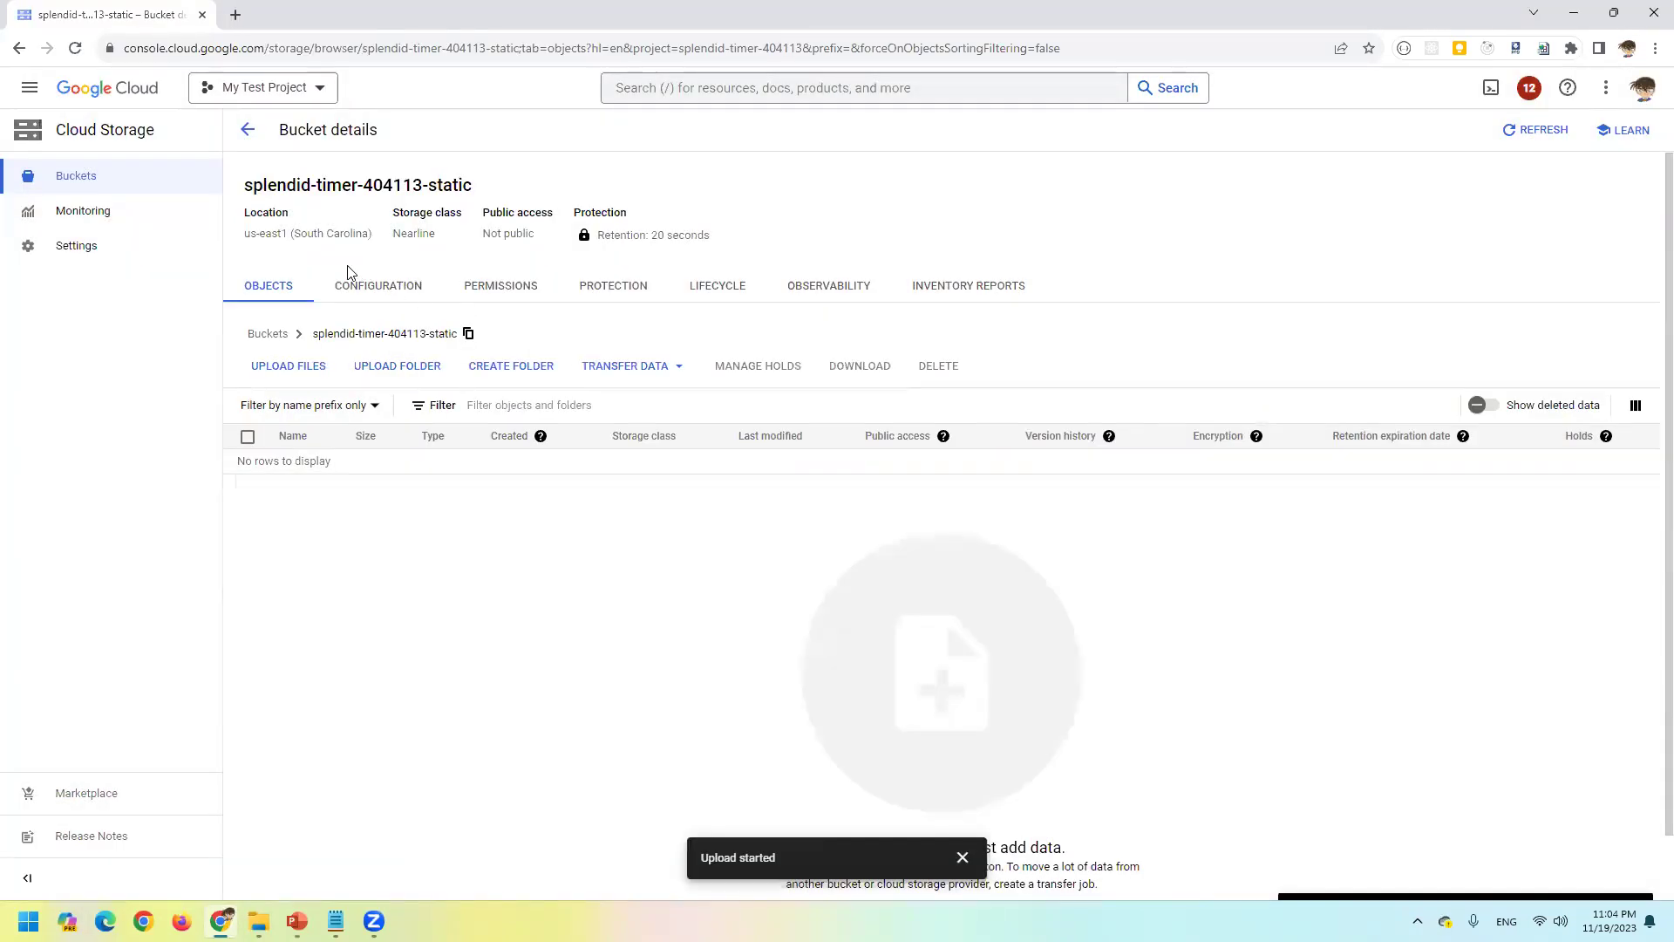
- Try to delete the bucket splendid-timer-404113-static from the bucket list, confirming with DELETE
{"action": "left_click", "coordinate": [252, 130]}
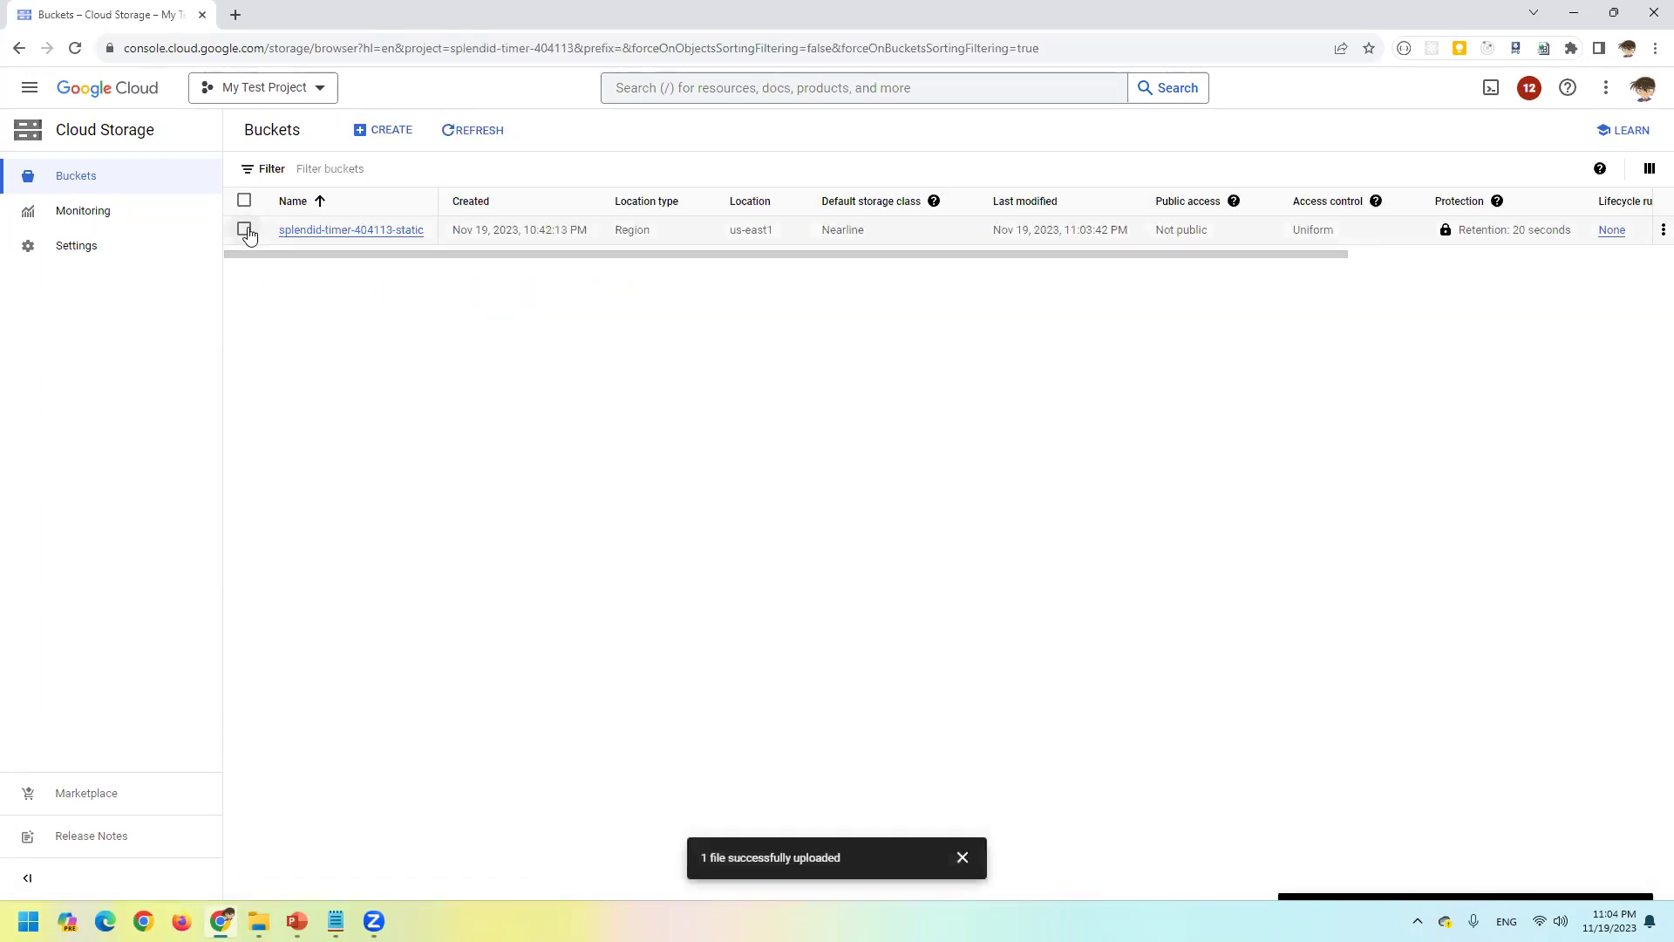
{"action": "left_click", "coordinate": [244, 228]}
{"action": "left_click", "coordinate": [469, 131]}
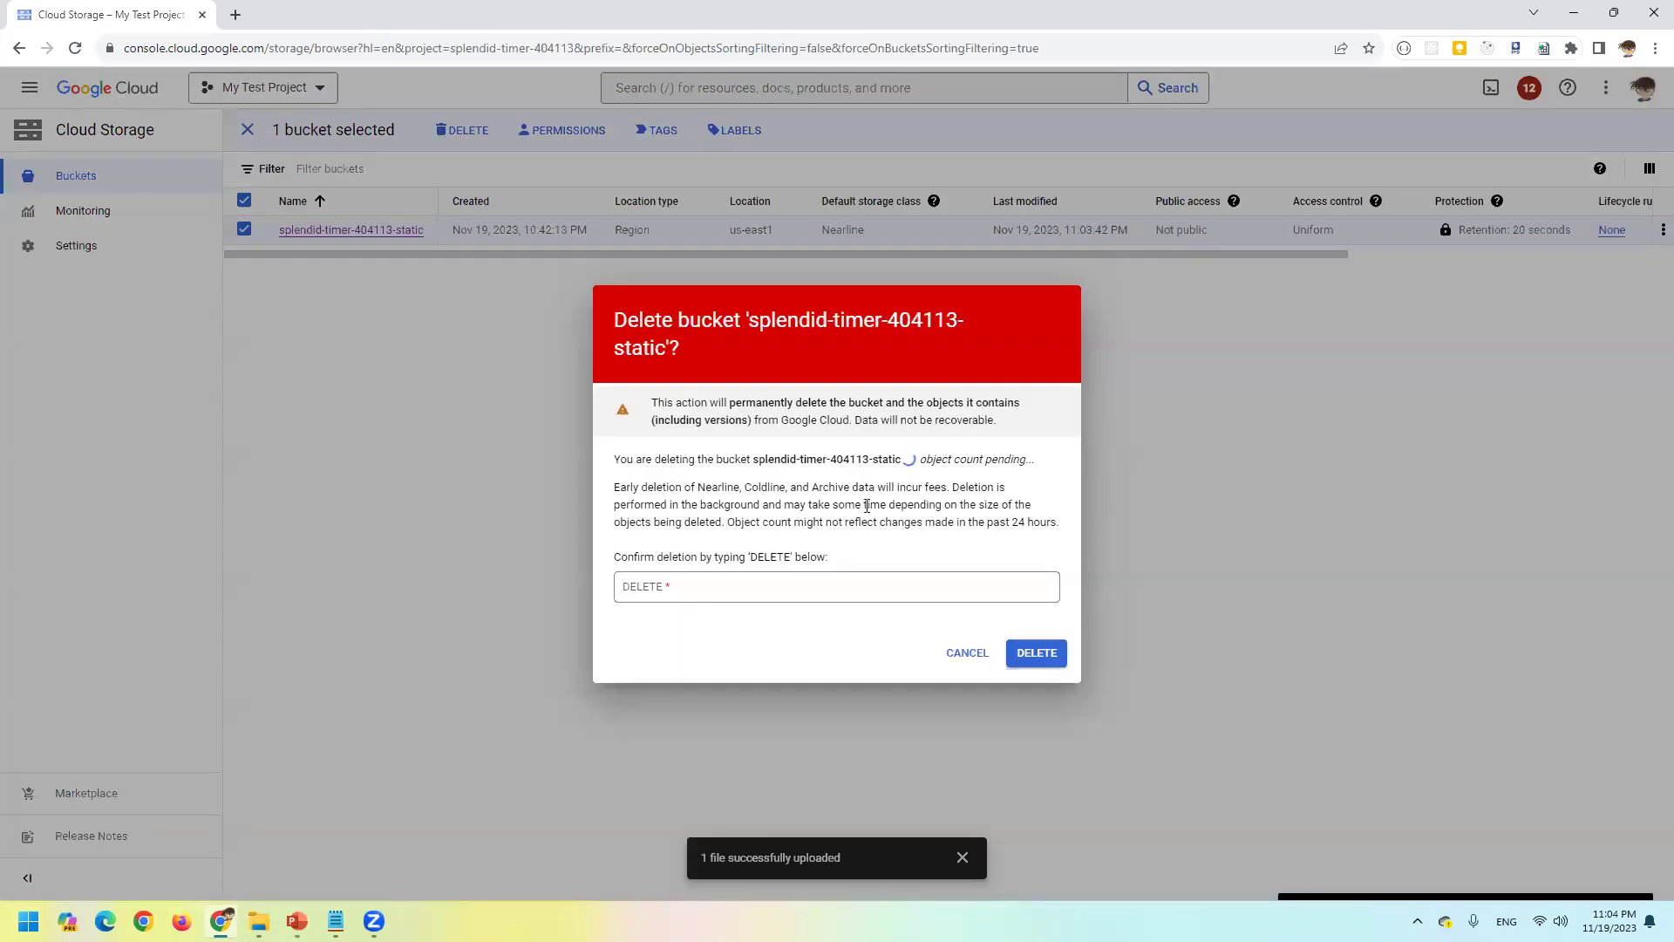
{"action": "double_click", "coordinate": [770, 556]}
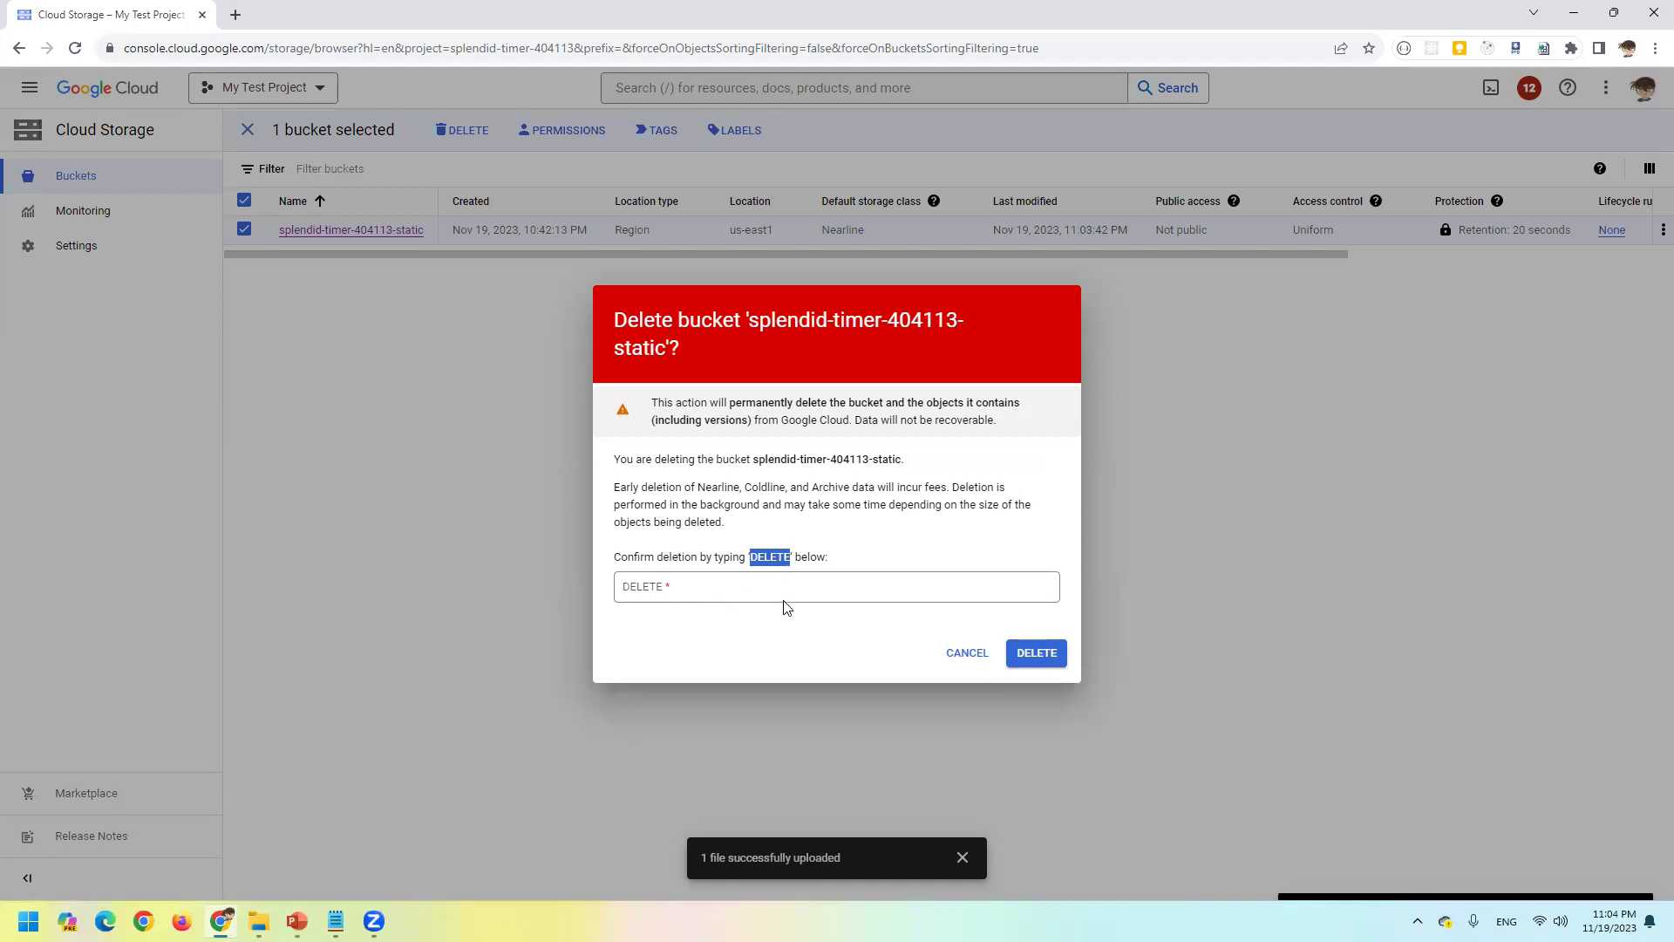
{"action": "left_click_drag", "start_coordinate": [768, 557], "coordinate": [699, 601]}
{"action": "left_click", "coordinate": [1036, 662]}
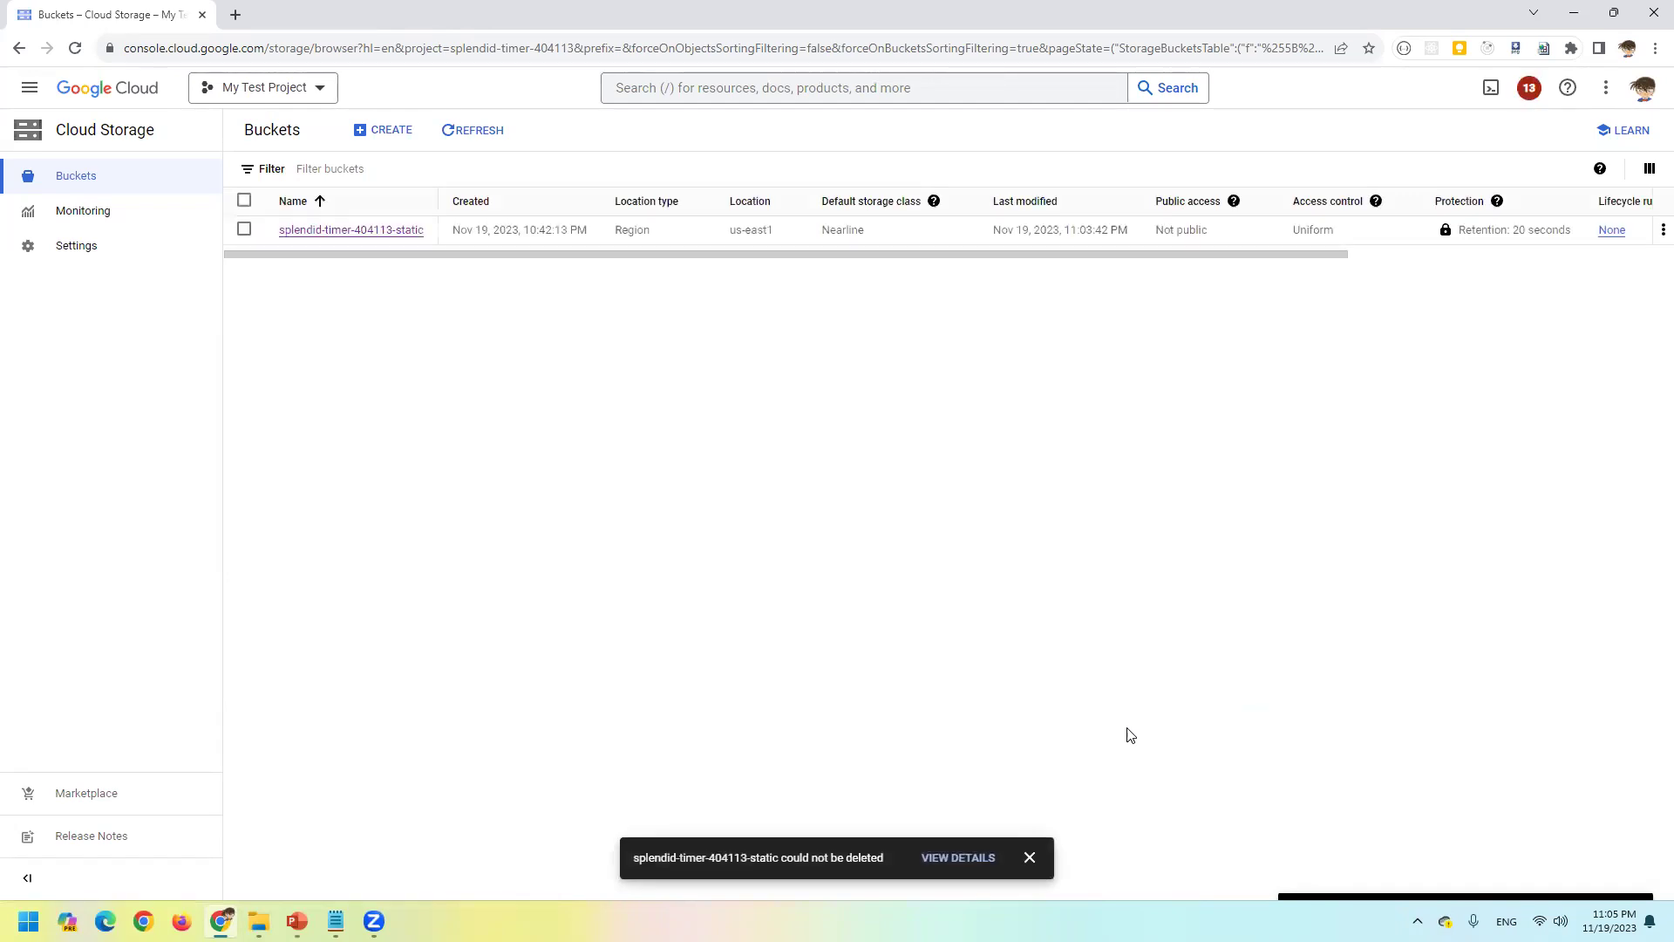
- View the details of the bucket deletion and expand the bucket's errors down to the affected object
{"action": "left_click", "coordinate": [957, 858]}
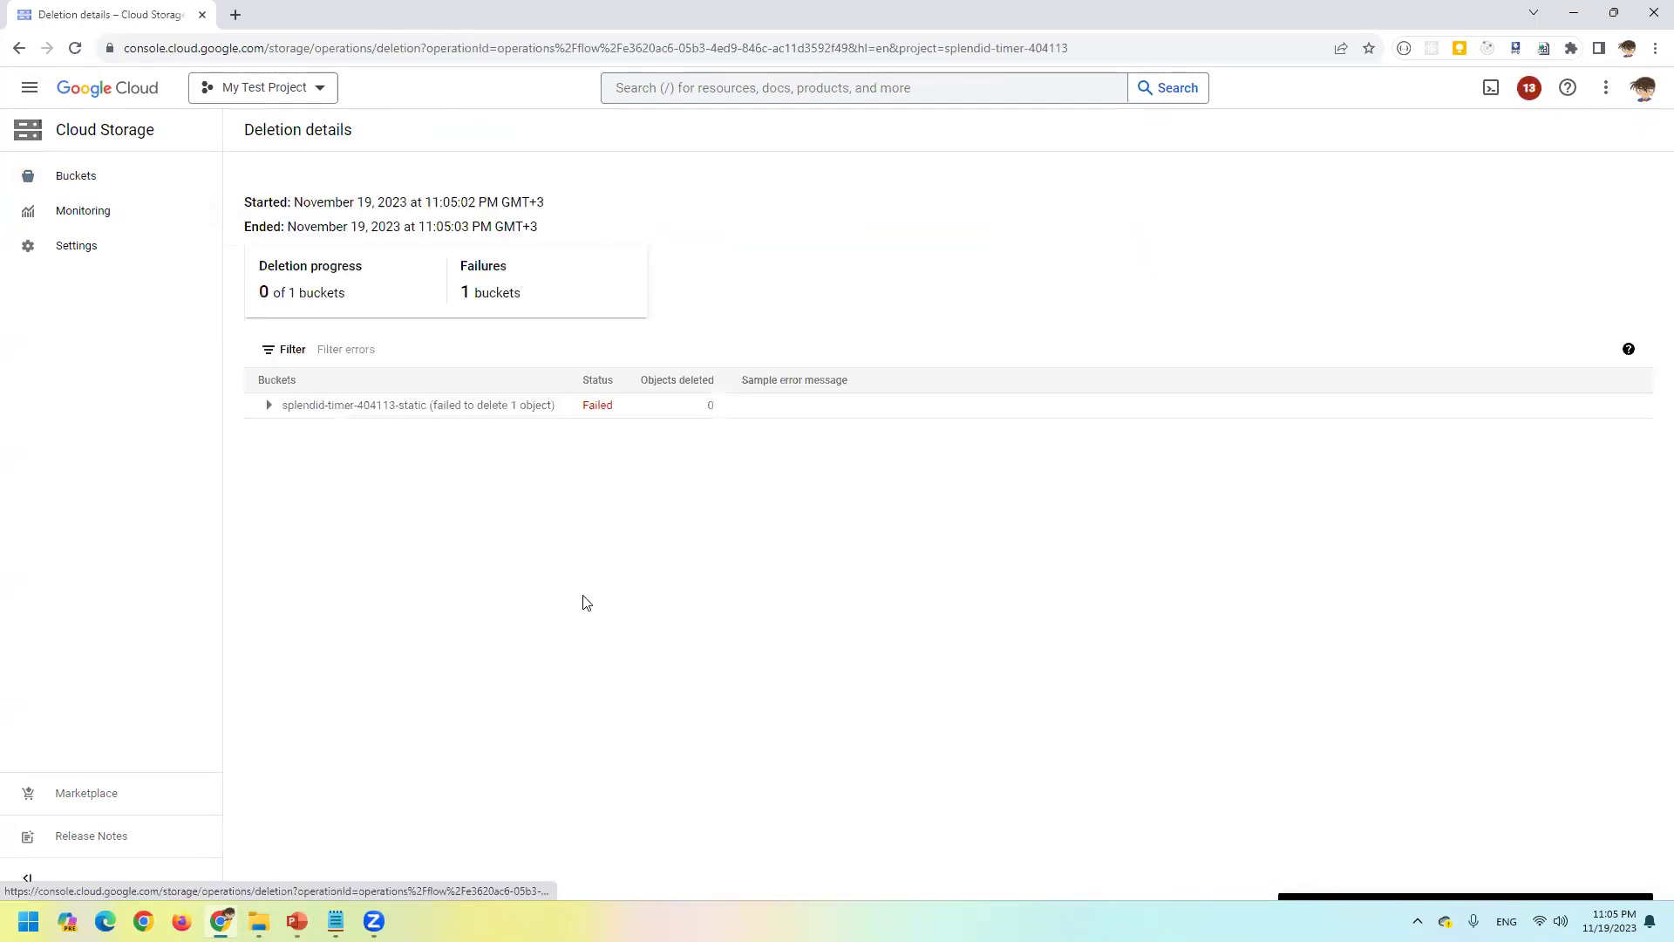
{"action": "left_click", "coordinate": [267, 407]}
{"action": "left_click", "coordinate": [303, 431]}
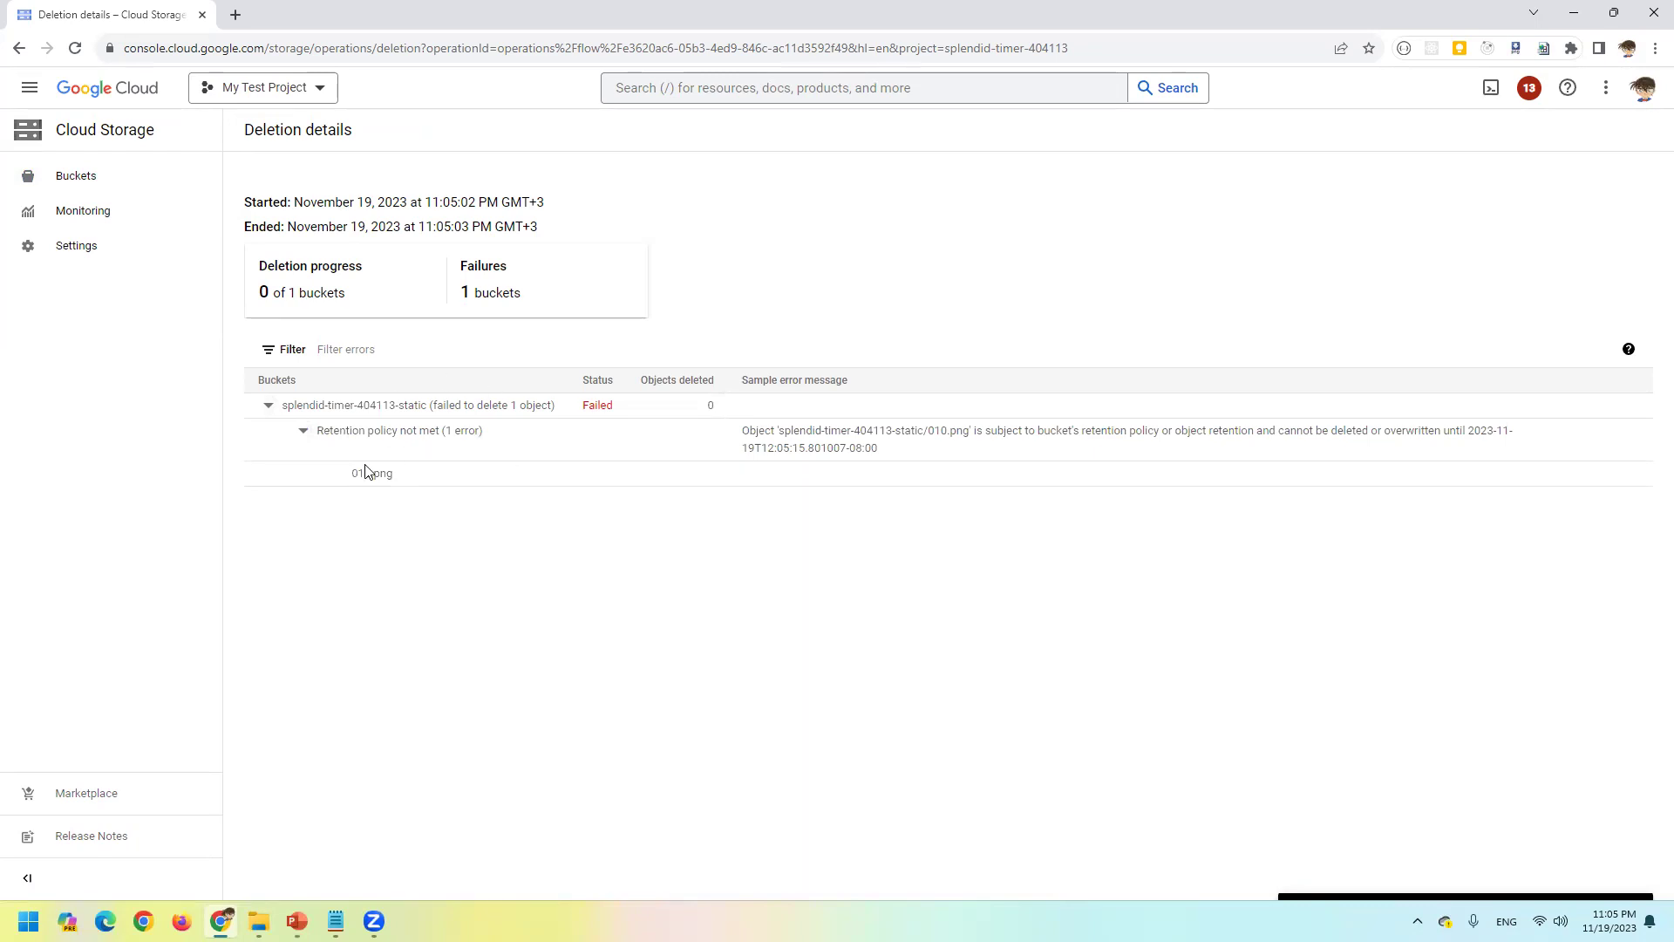
- Return to the bucket's objects, open 010.png, and examine the retention policy time against the current time
{"action": "left_click", "coordinate": [19, 49]}
{"action": "left_click", "coordinate": [19, 49]}
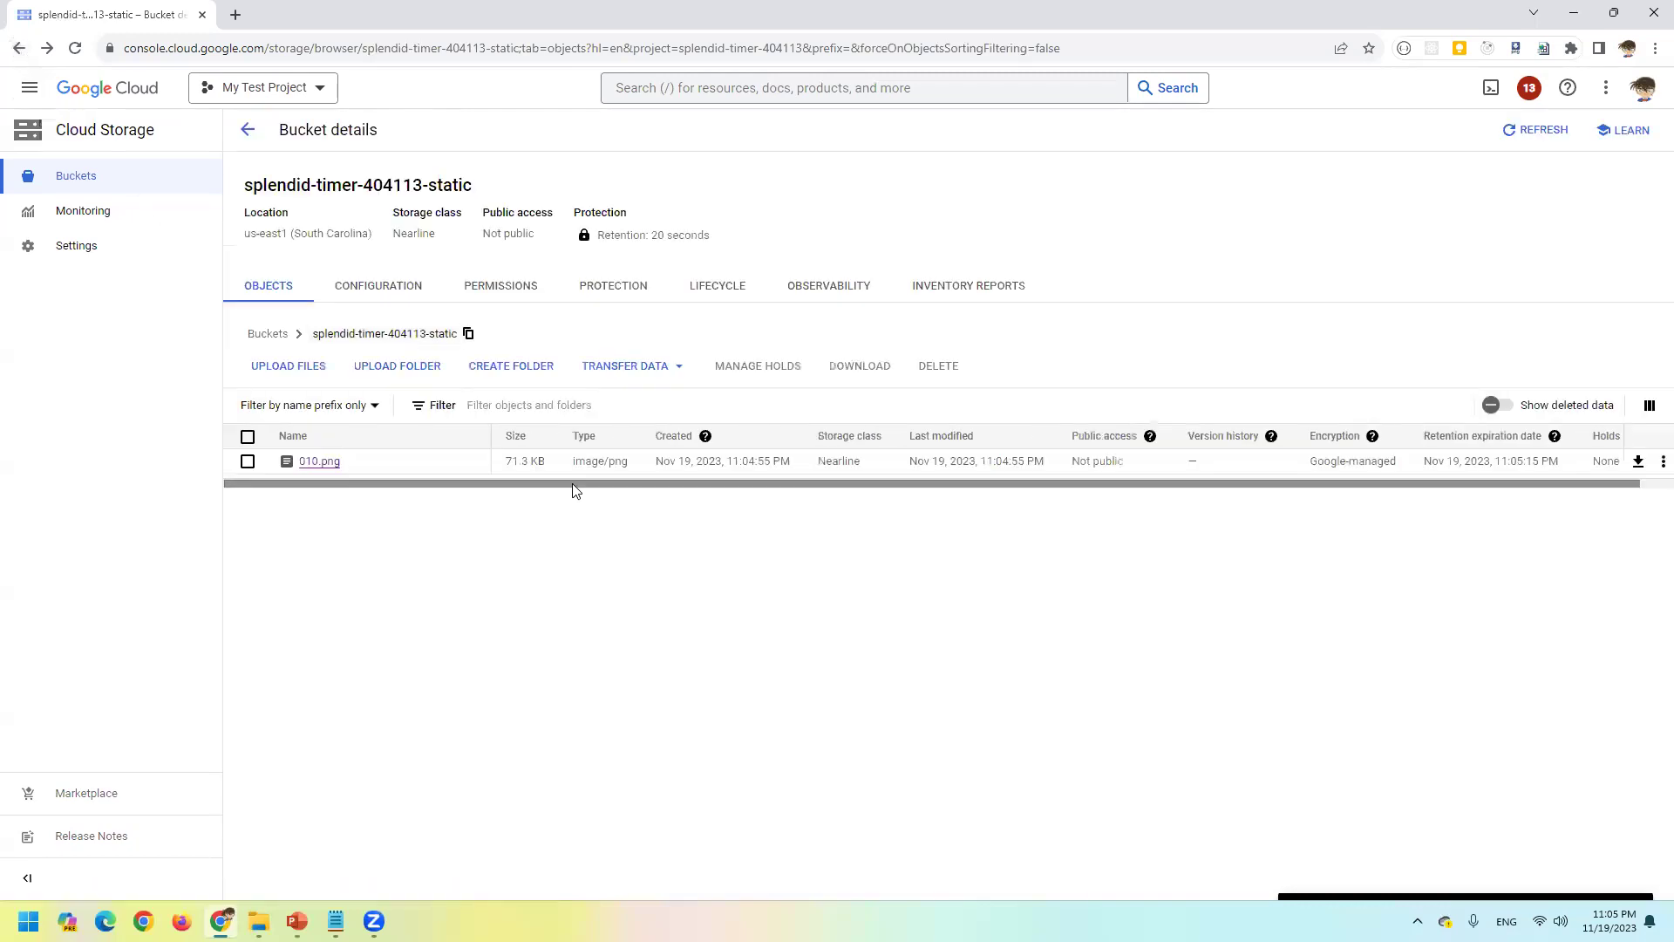
{"action": "left_click", "coordinate": [321, 461]}
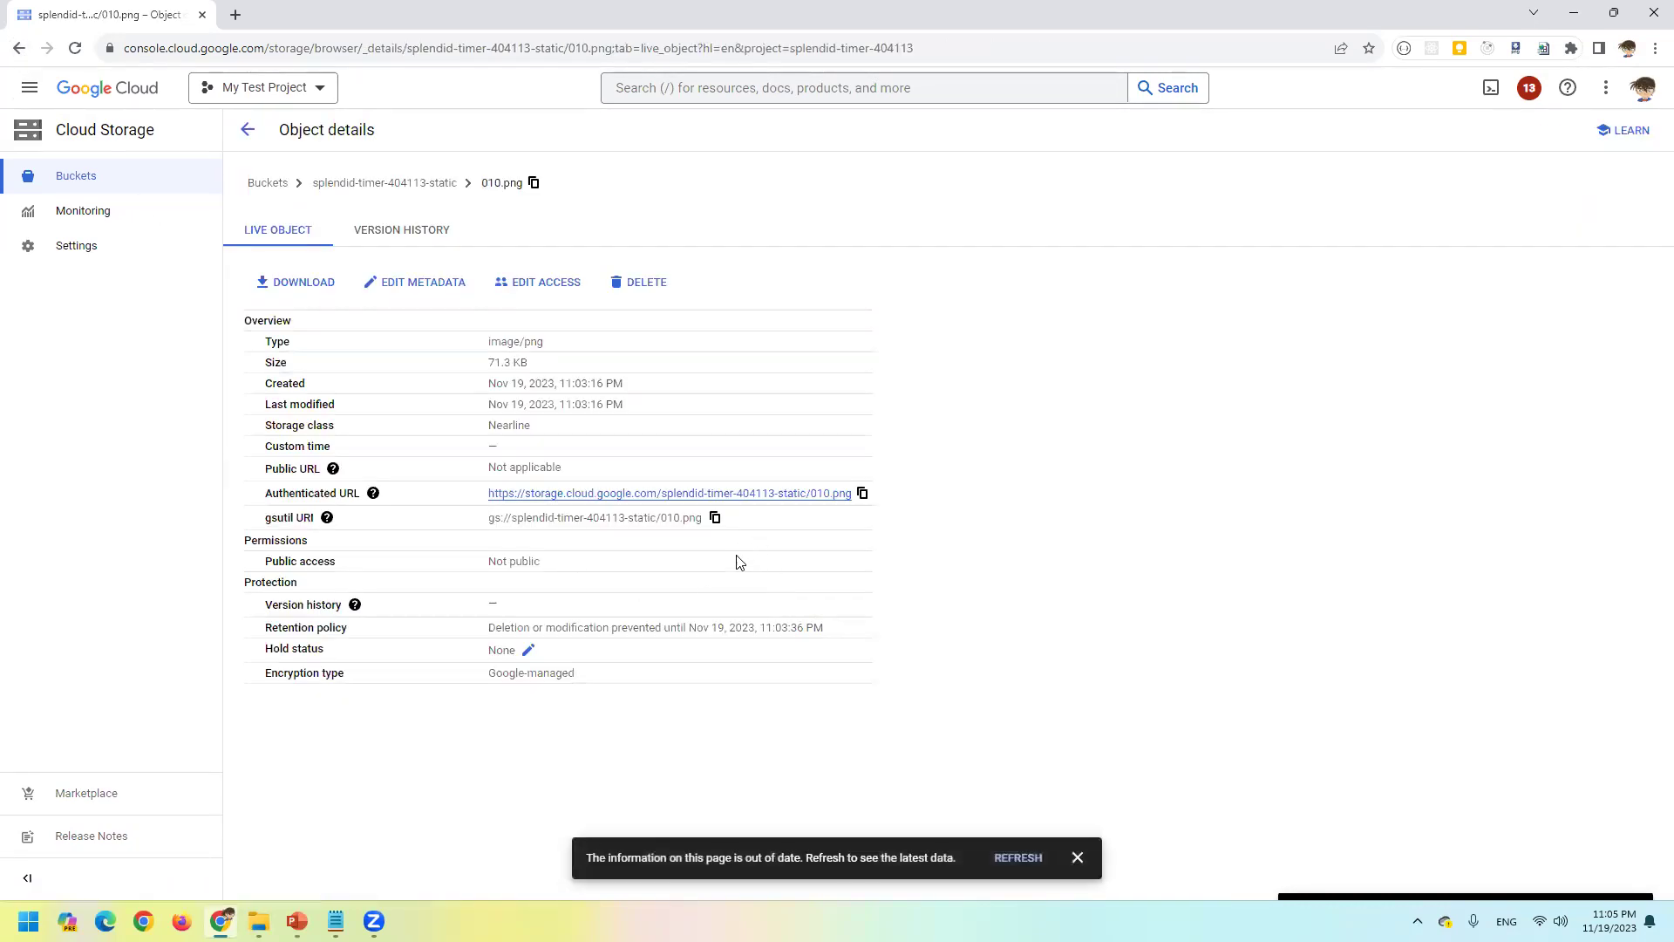
{"action": "left_click", "coordinate": [1078, 857]}
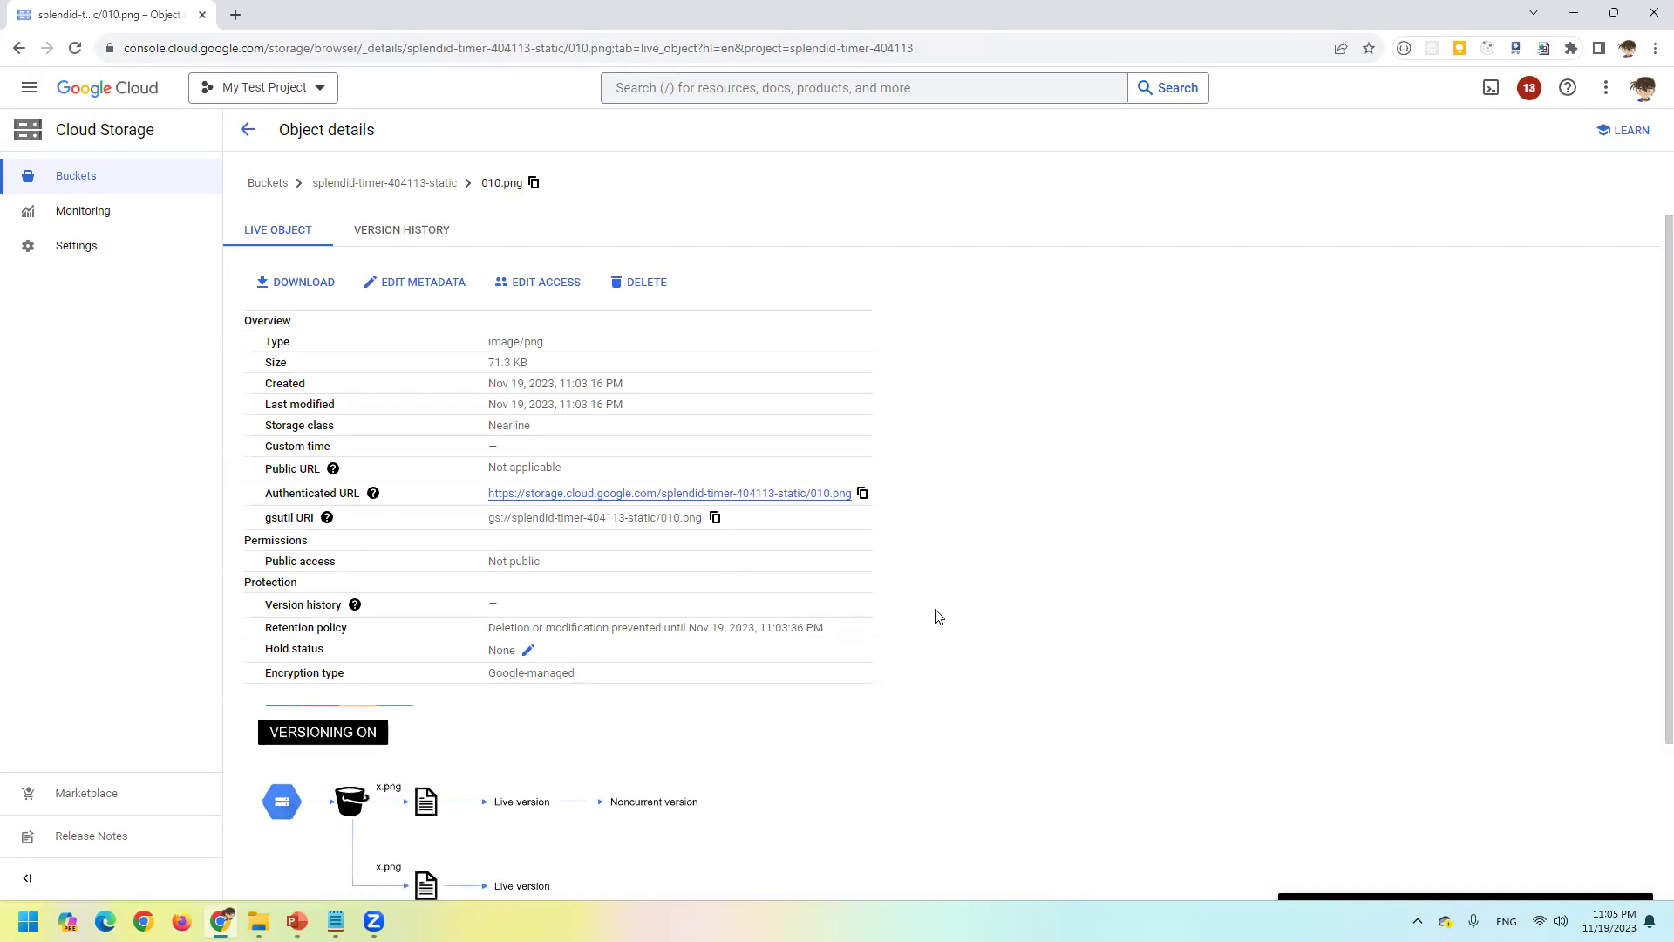
{"action": "triple_click", "coordinate": [787, 625]}
{"action": "left_click", "coordinate": [796, 656]}
{"action": "left_click_drag", "start_coordinate": [767, 630], "coordinate": [833, 632]}
{"action": "left_click", "coordinate": [830, 634]}
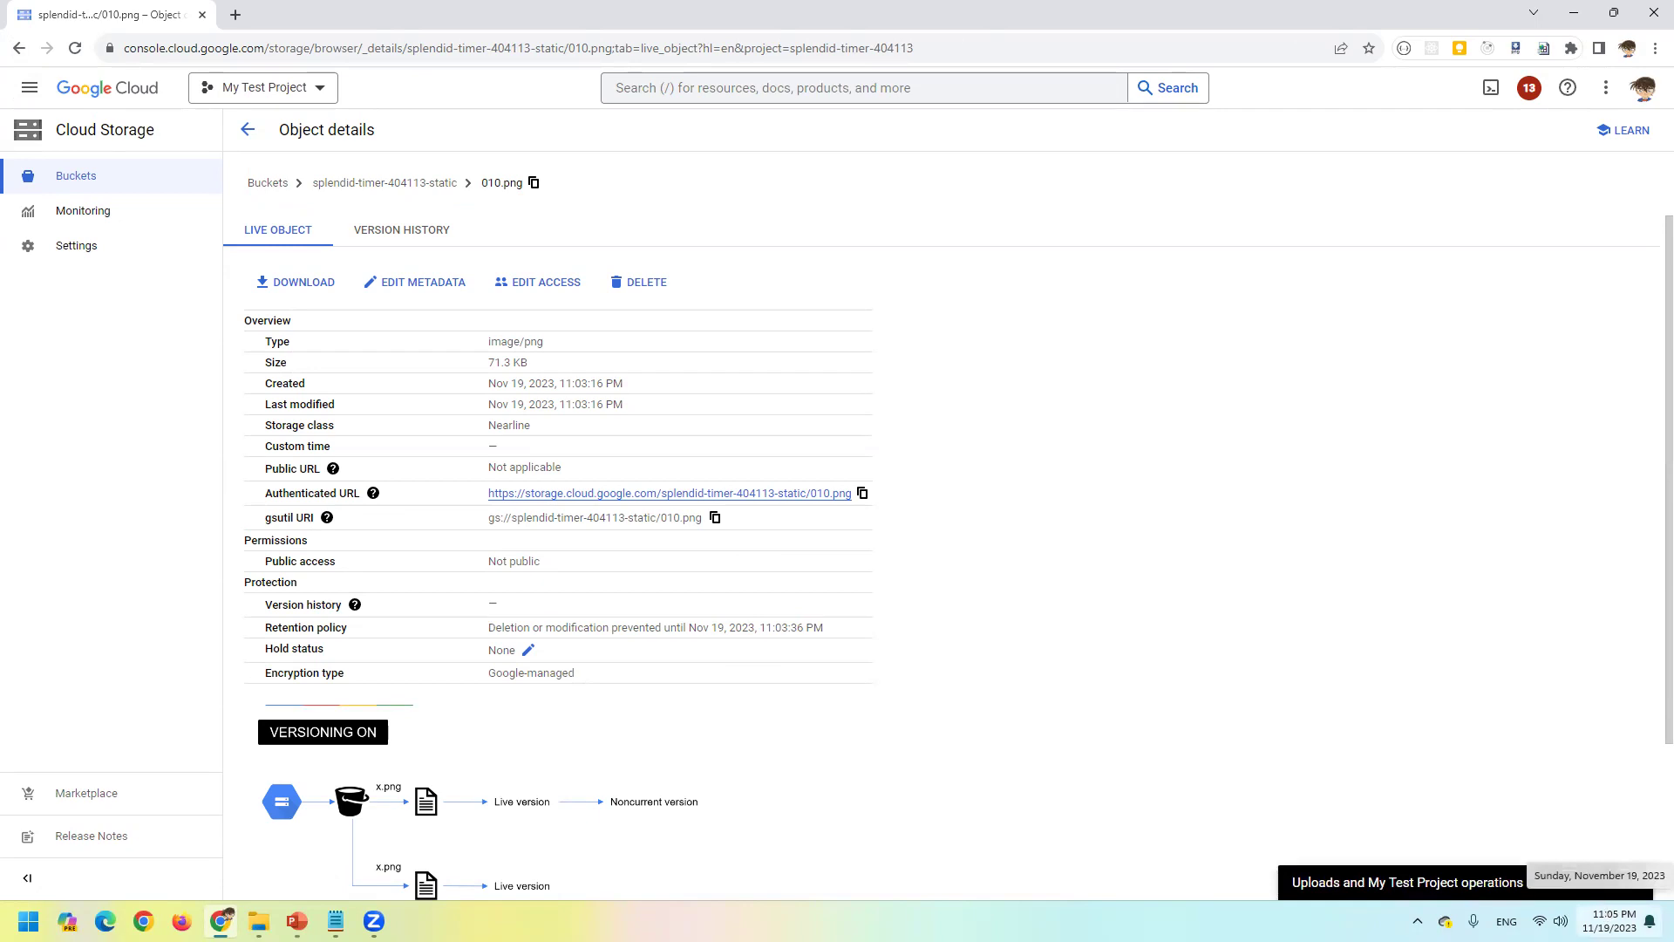
{"action": "left_click", "coordinate": [797, 641]}
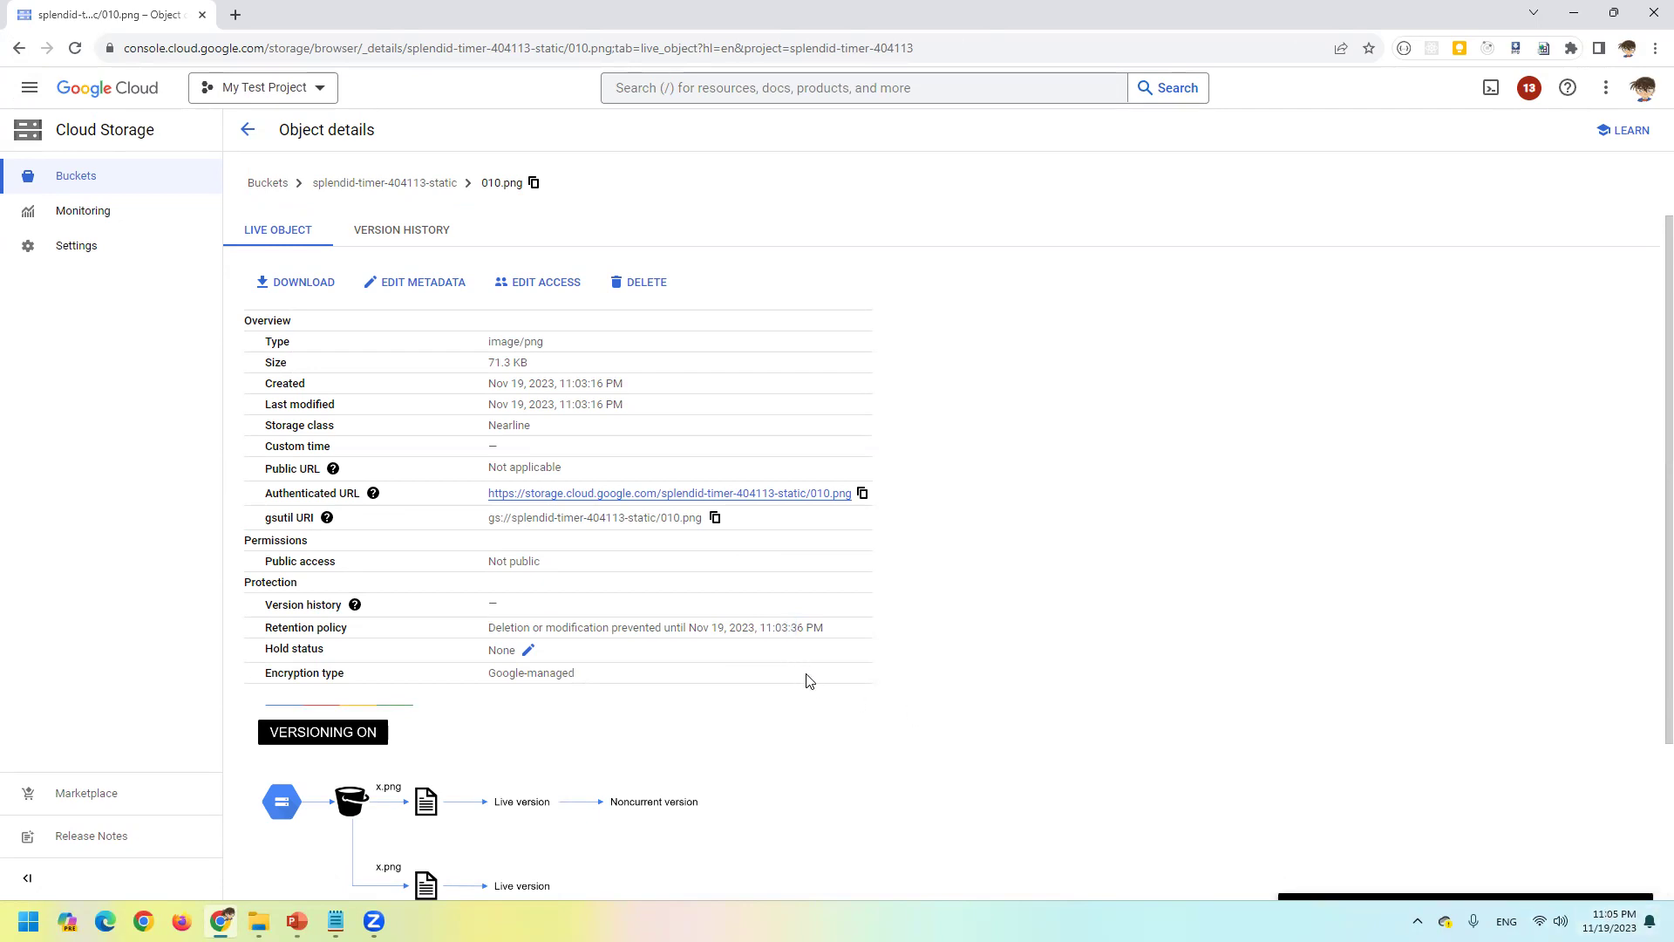
{"action": "scroll", "coordinate": [808, 683], "scroll_direction": "down", "scroll_amount": 2}
{"action": "scroll", "coordinate": [809, 682], "scroll_direction": "up", "scroll_amount": 2}
{"action": "scroll", "coordinate": [811, 681], "scroll_direction": "down", "scroll_amount": 2}
{"action": "scroll", "coordinate": [810, 670], "scroll_direction": "up", "scroll_amount": 2}
- Return to the bucket list, delete the bucket splendid-timer-404113-static by confirming with DELETE, and reload the list
{"action": "left_click", "coordinate": [409, 184]}
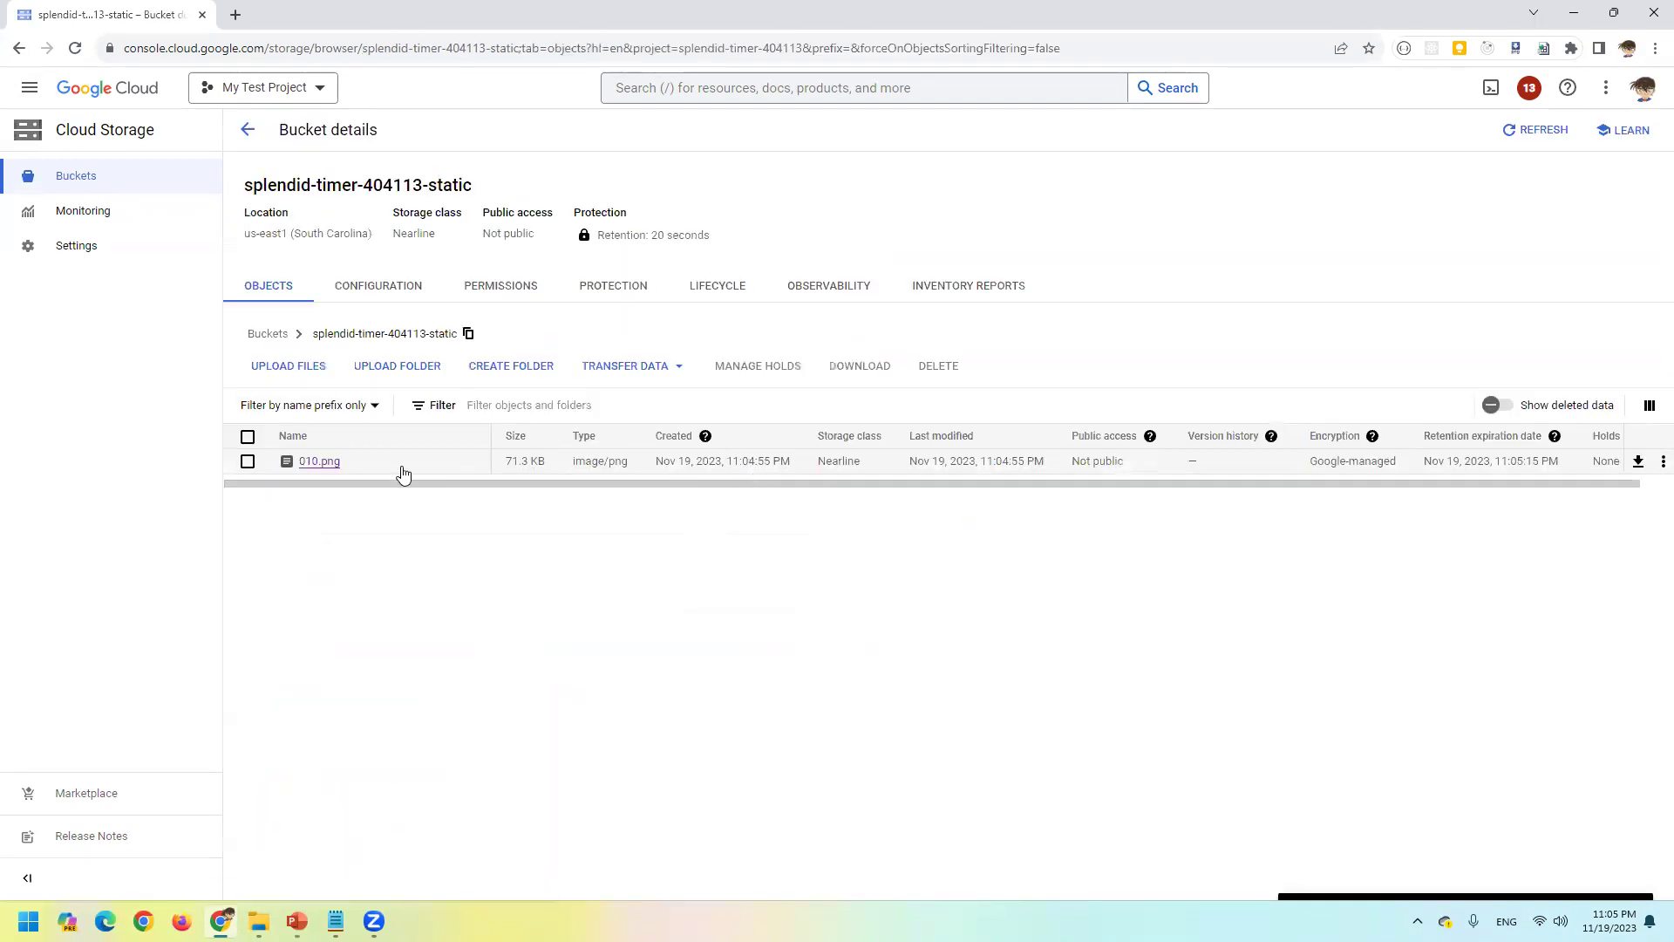
{"action": "left_click", "coordinate": [248, 461]}
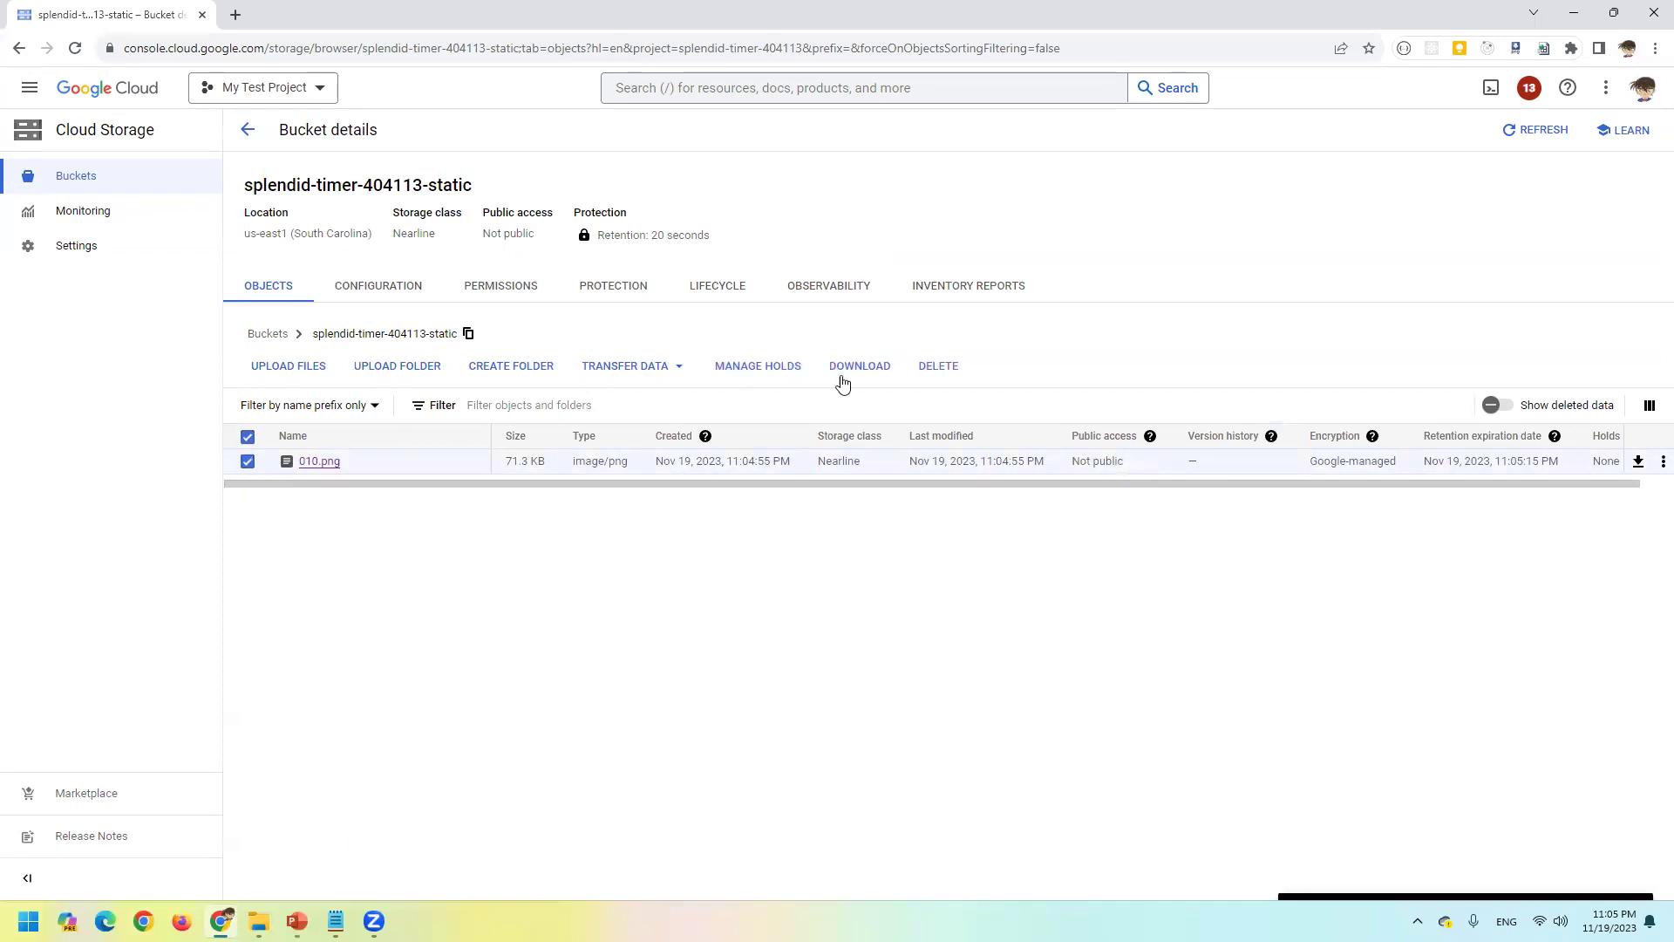
{"action": "left_click", "coordinate": [248, 129]}
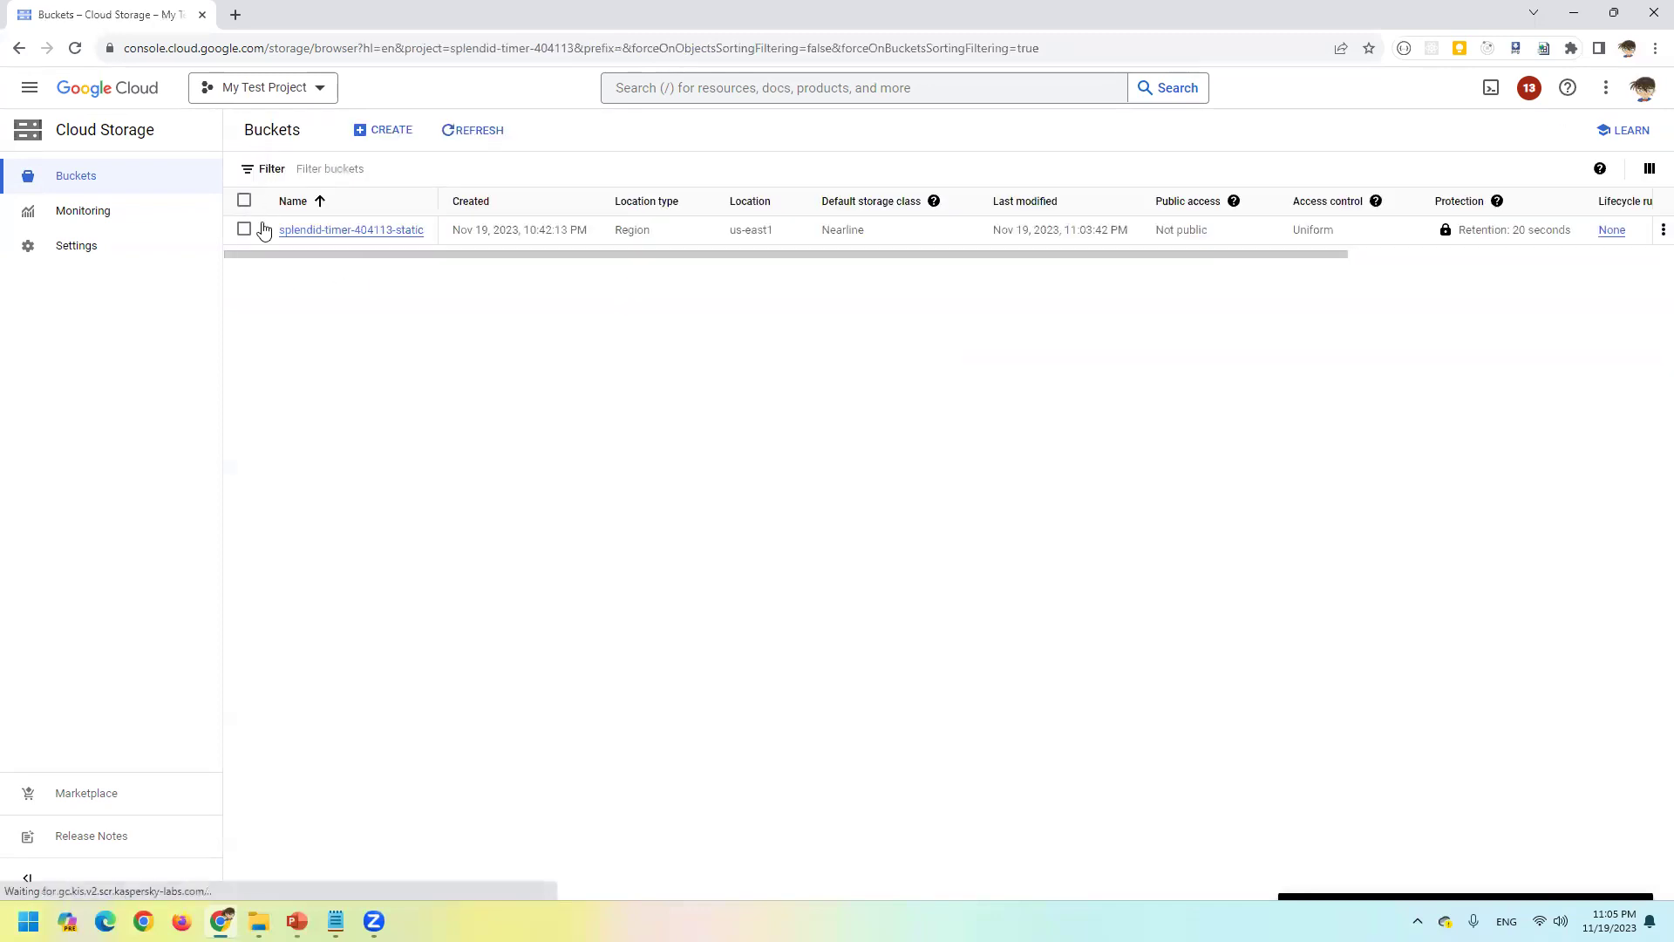
{"action": "left_click", "coordinate": [244, 230]}
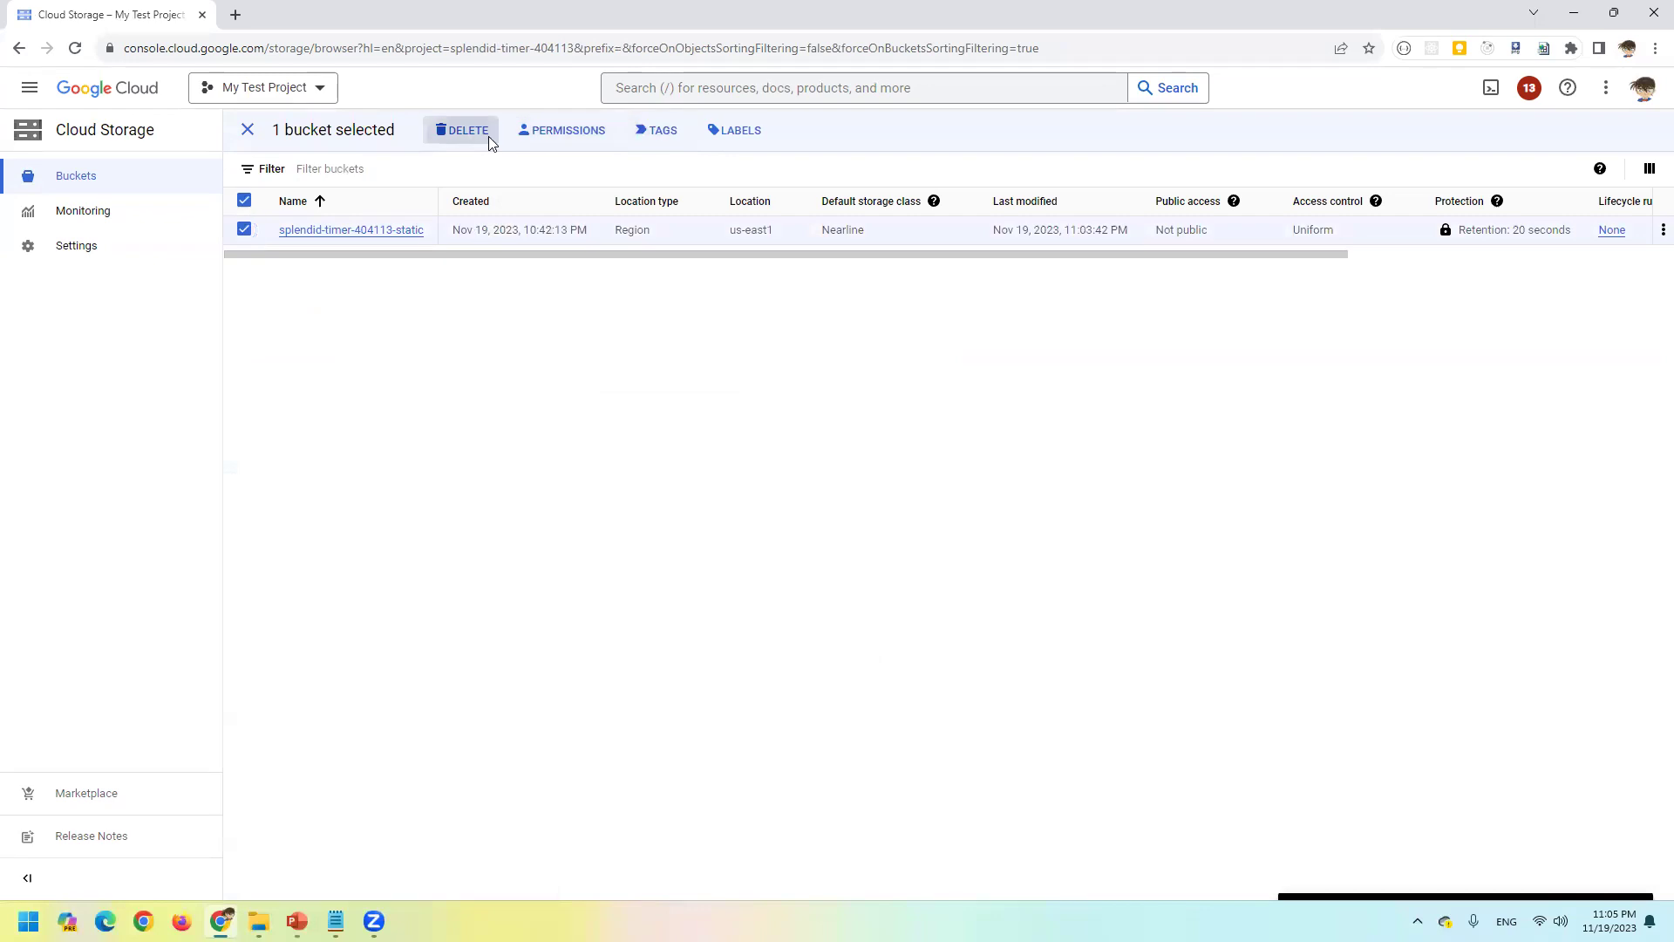
{"action": "left_click", "coordinate": [462, 130]}
{"action": "double_click", "coordinate": [770, 557]}
{"action": "left_click_drag", "start_coordinate": [687, 593], "coordinate": [689, 592]}
{"action": "left_click", "coordinate": [1024, 656]}
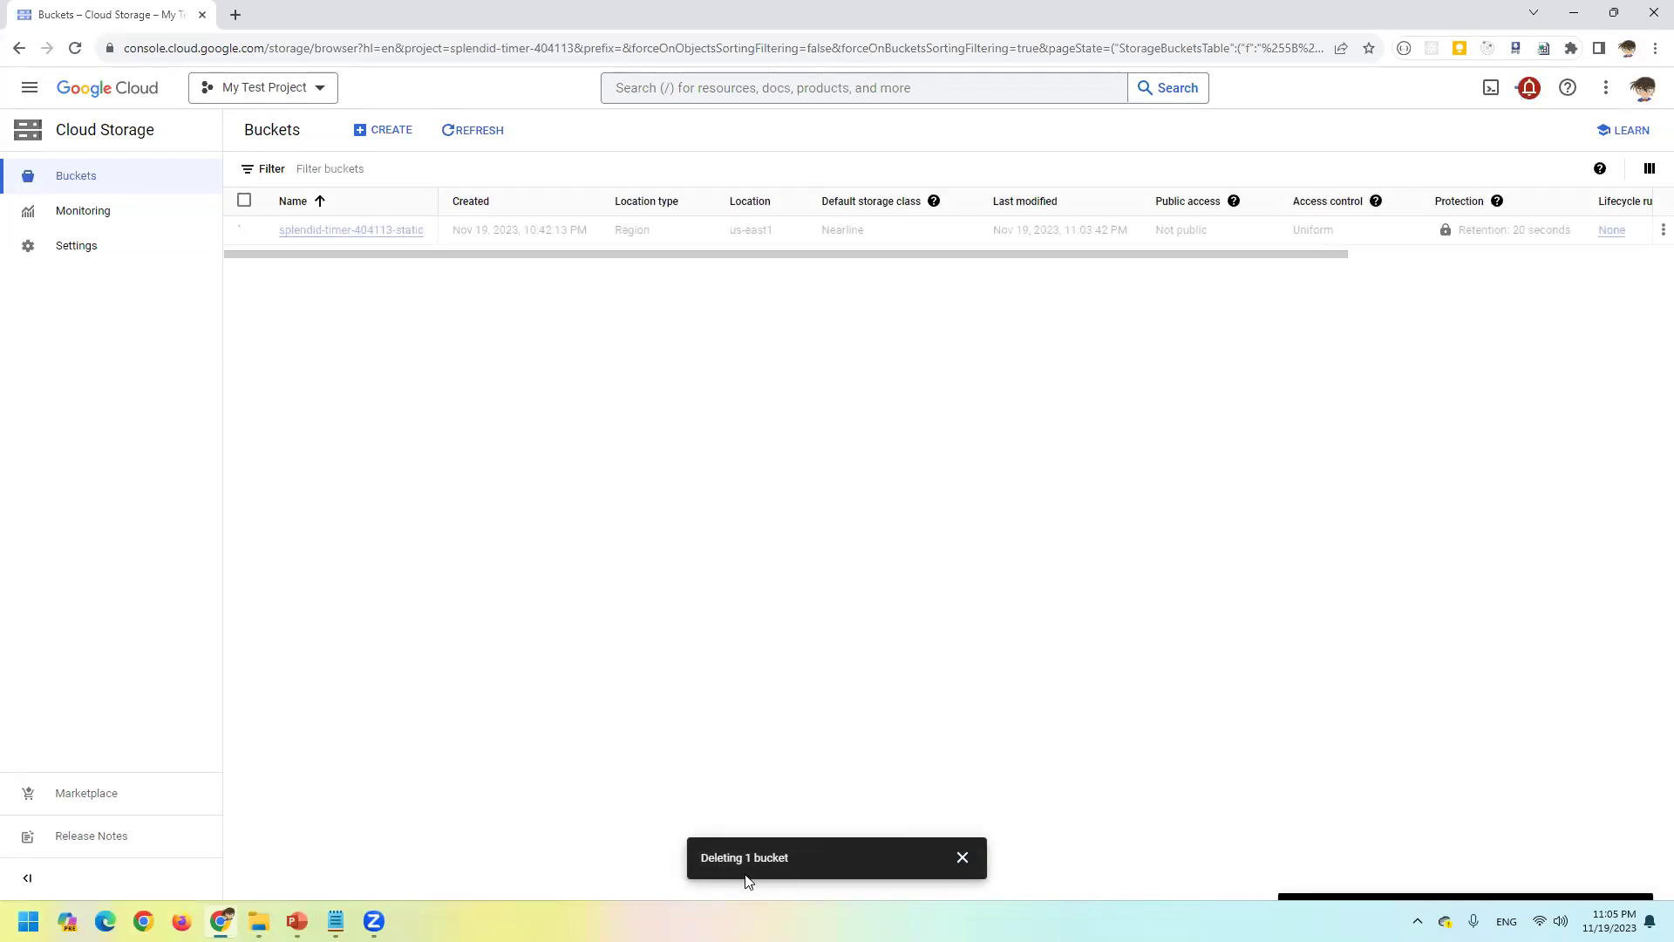
{"action": "left_click", "coordinate": [963, 858]}
{"action": "left_click", "coordinate": [131, 188]}
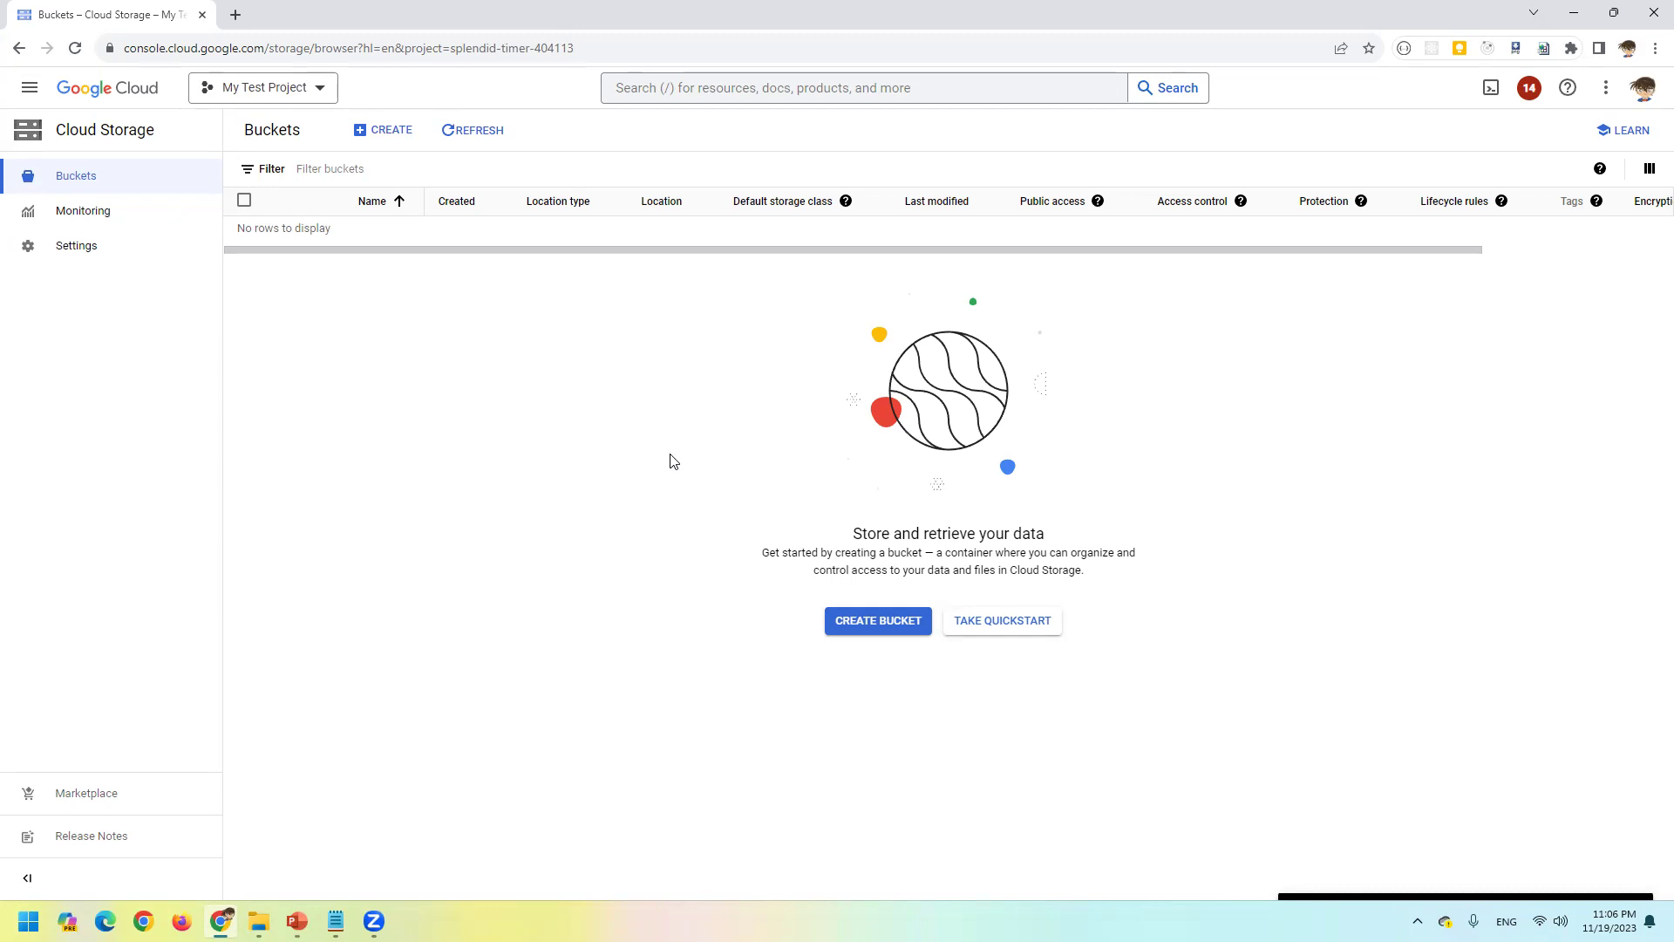
- Start creating a new bucket and name it splendid-timer-404113-static, taking the name from the notes
{"action": "left_click", "coordinate": [336, 921]}
{"action": "key", "text": "alt+Tab"}
{"action": "left_click", "coordinate": [384, 130]}
{"action": "left_click", "coordinate": [396, 265]}
{"action": "type", "text": "splendid-timer-404113-static"}
{"action": "left_click", "coordinate": [326, 372]}
- Configure the new bucket in us-east1 (South Carolina) with Nearline storage, no public access and no protection, and create it
{"action": "left_click", "coordinate": [282, 489]}
{"action": "left_click", "coordinate": [314, 545]}
{"action": "left_click", "coordinate": [303, 629]}
{"action": "left_click", "coordinate": [314, 758]}
{"action": "left_click", "coordinate": [274, 825]}
{"action": "left_click", "coordinate": [1019, 593]}
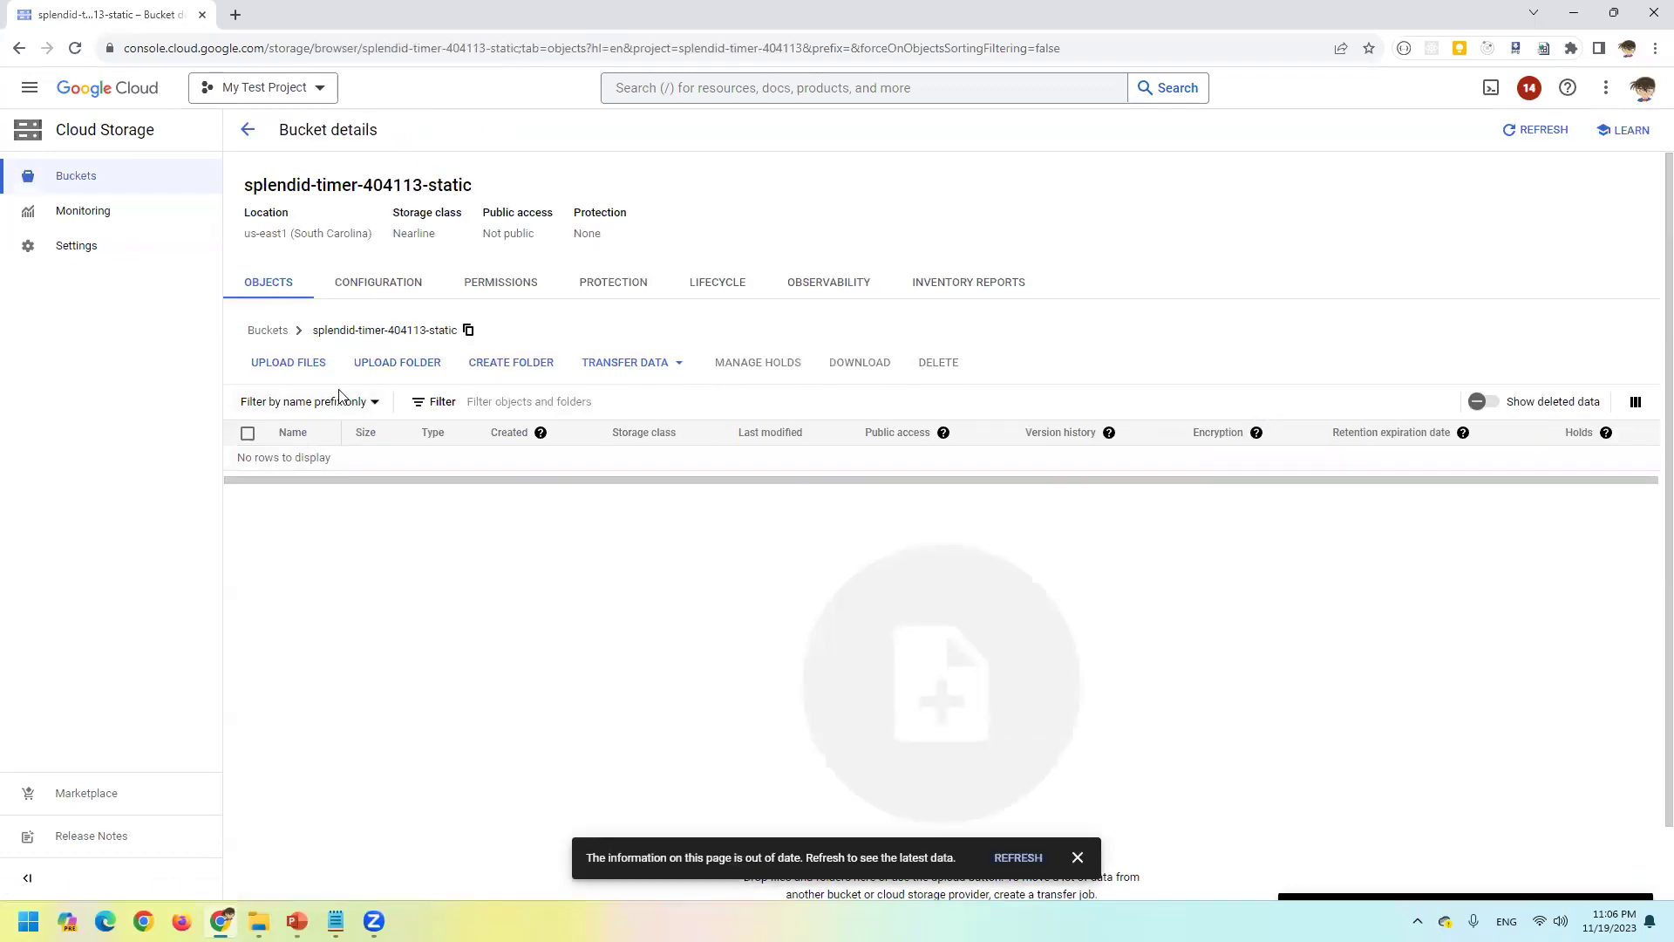
- Set a 20-second retention policy on the recreated bucket and review its protection settings
{"action": "left_click", "coordinate": [614, 284]}
{"action": "left_click", "coordinate": [324, 593]}
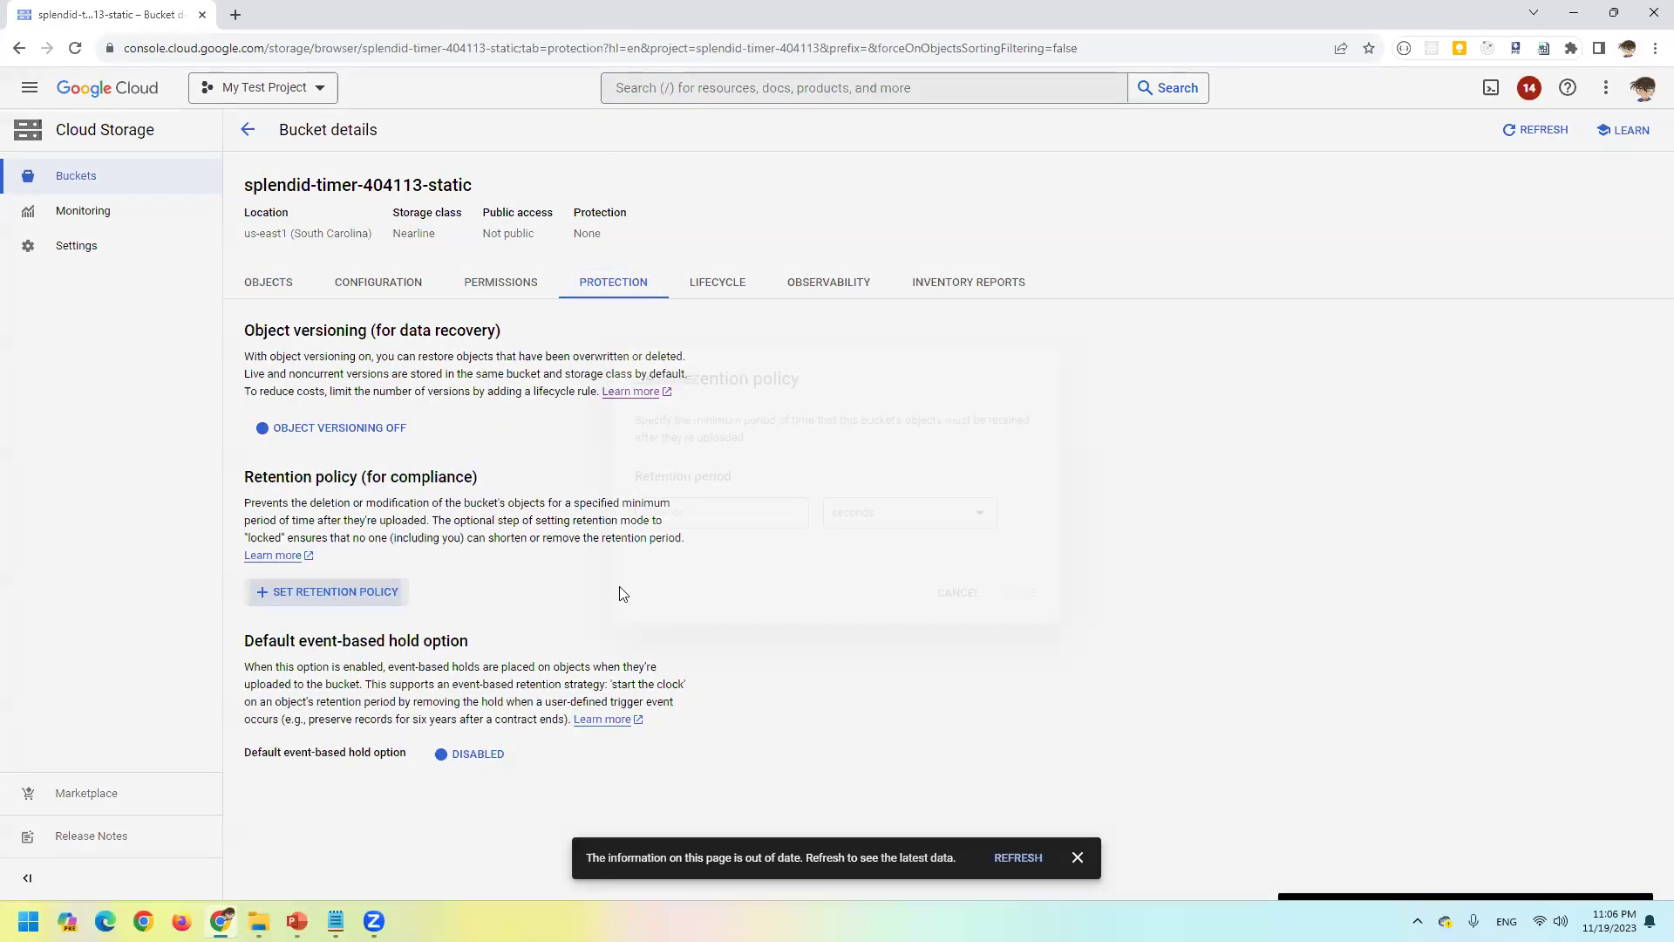
{"action": "left_click", "coordinate": [1022, 592]}
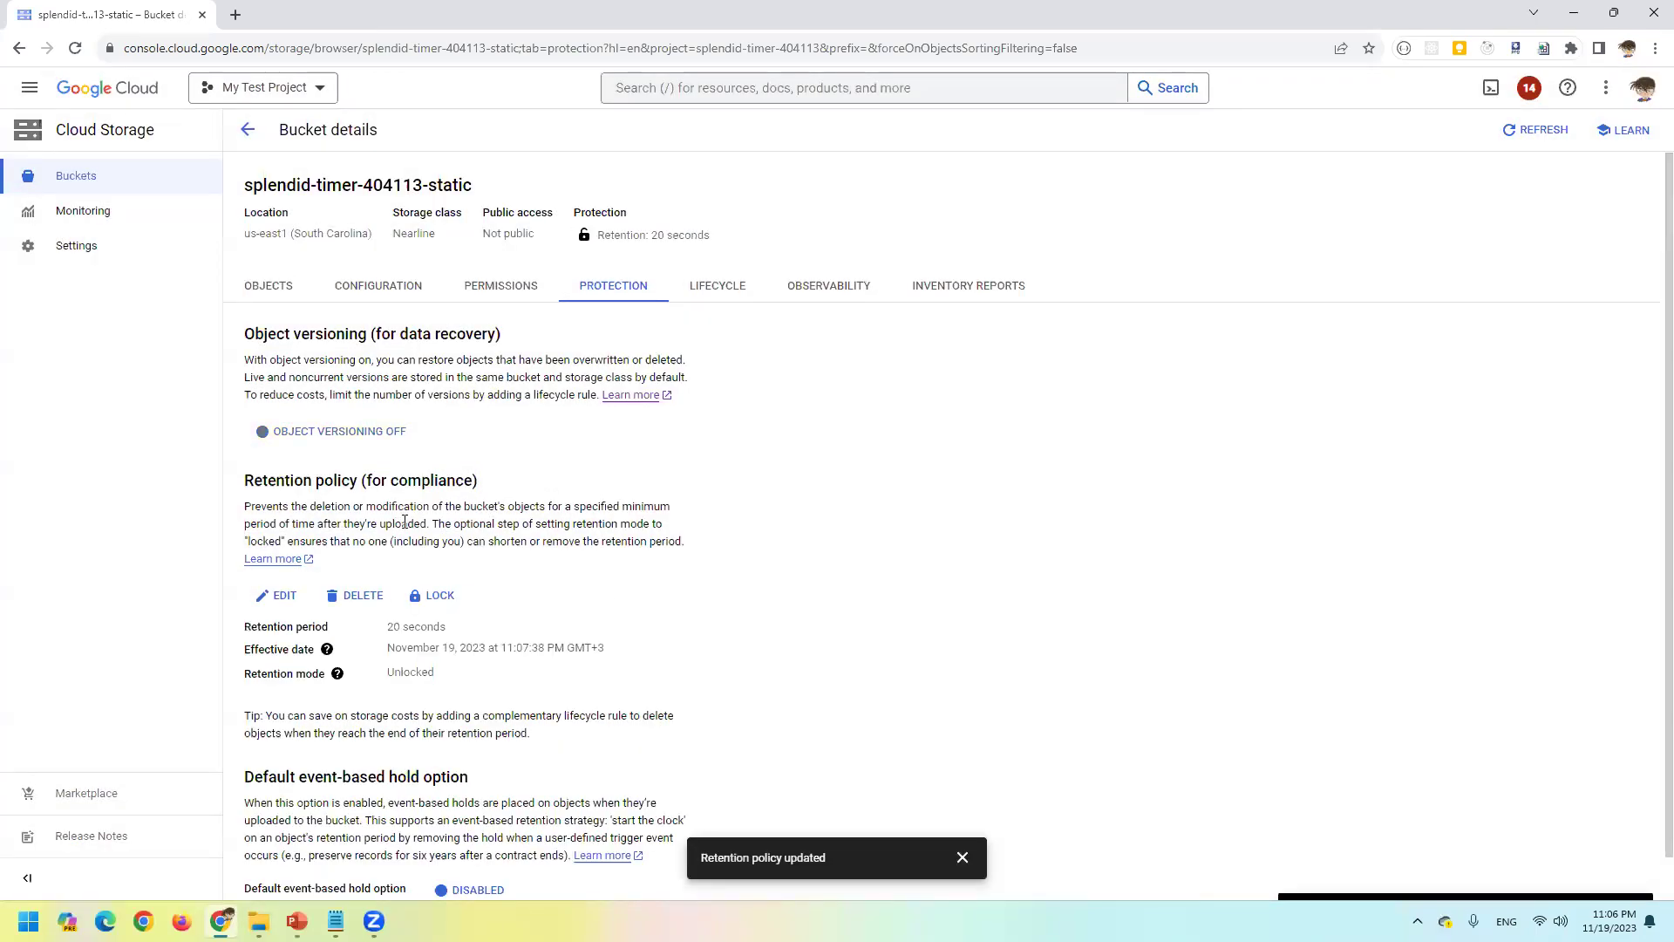
{"action": "scroll", "coordinate": [403, 506], "scroll_direction": "down", "scroll_amount": 1}
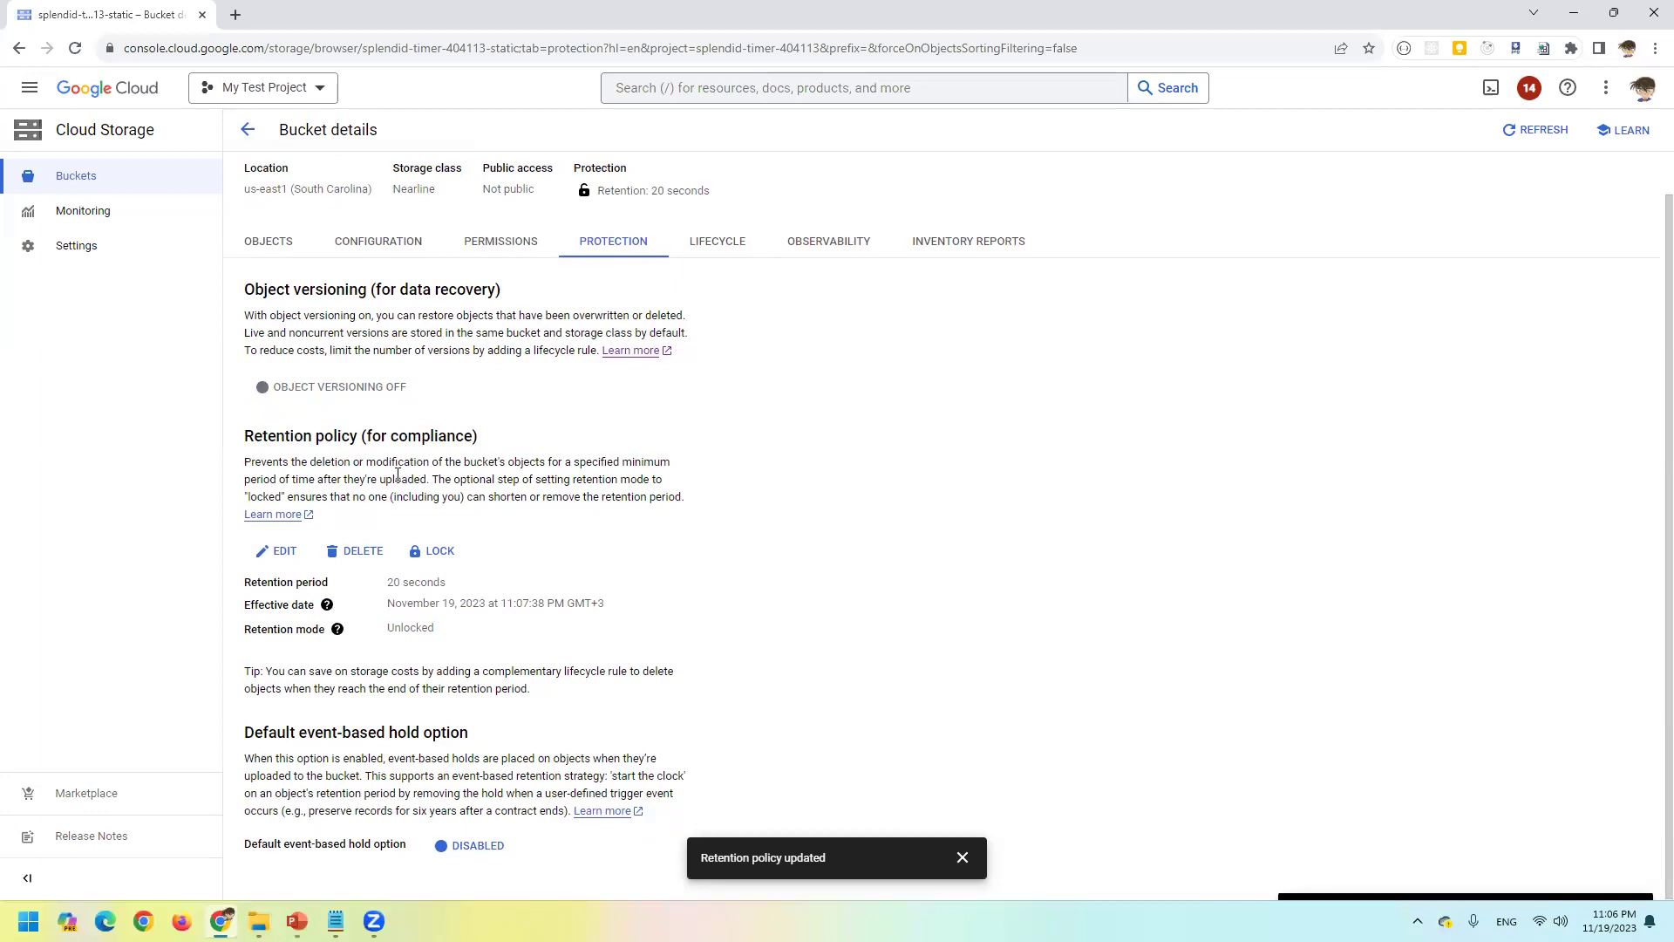
- Switch to PowerPoint and start the slide show at the "Cloud Storage - Retention policy" title slide
{"action": "left_click", "coordinate": [296, 921]}
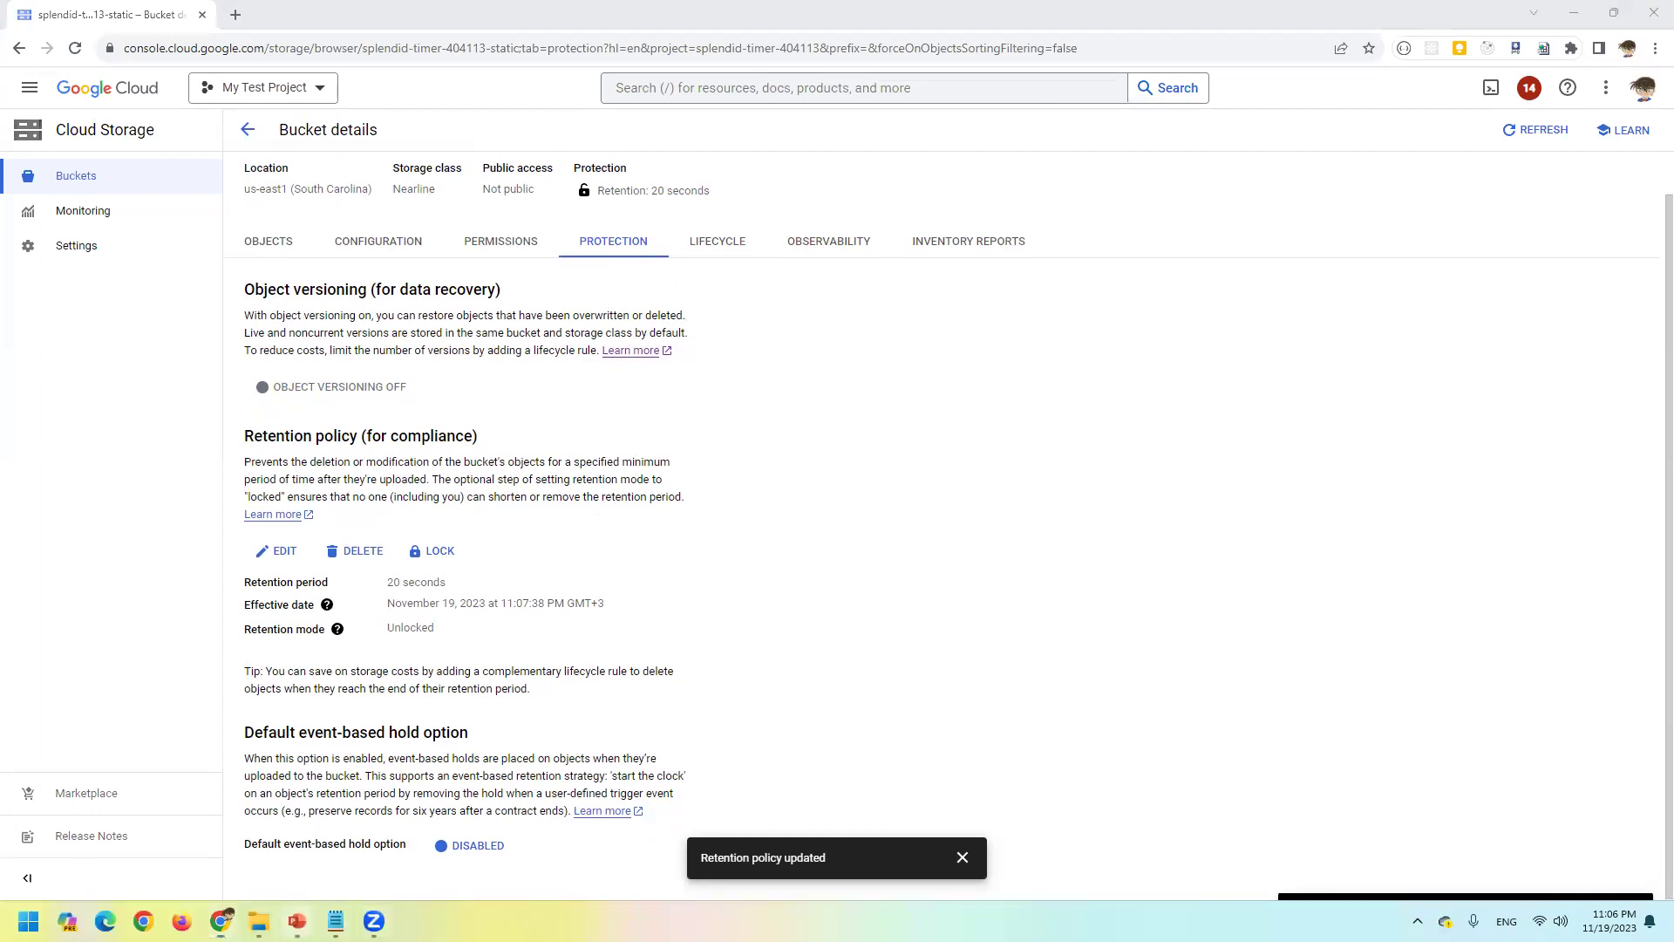
{"action": "left_click", "coordinate": [161, 685]}
{"action": "left_click", "coordinate": [1478, 890]}
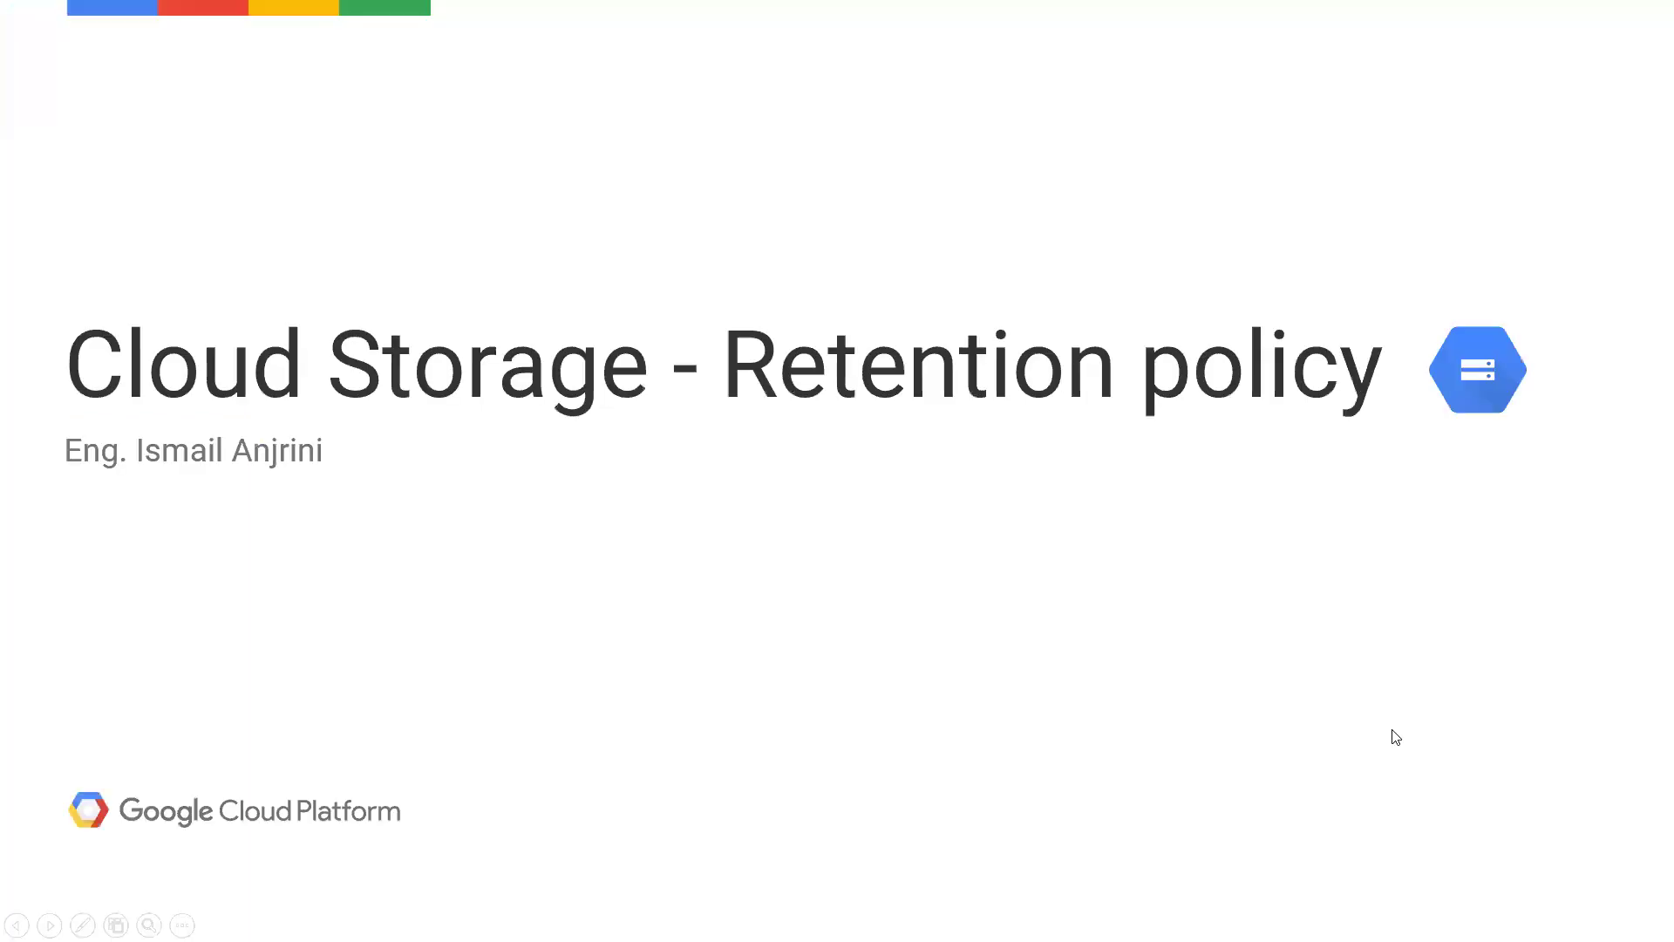